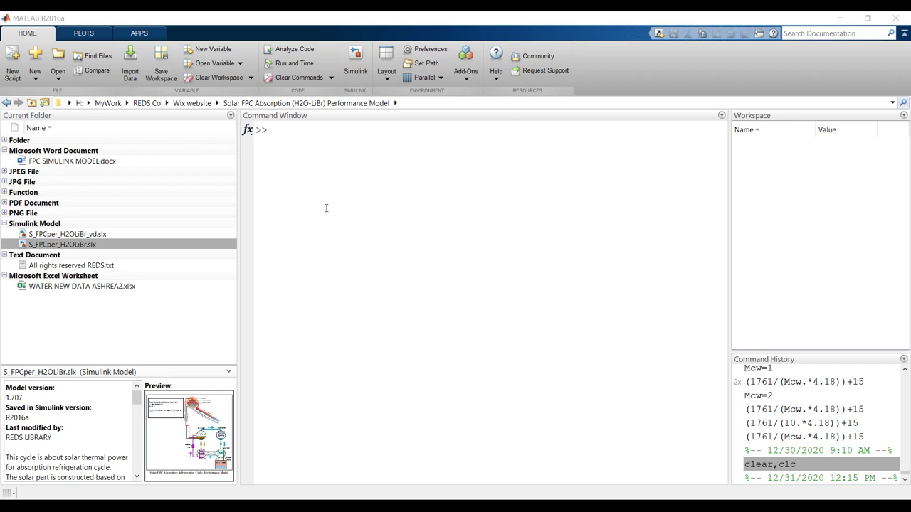
{"action": "left_click", "coordinate": [891, 104]}
{"action": "left_click", "coordinate": [426, 367]}
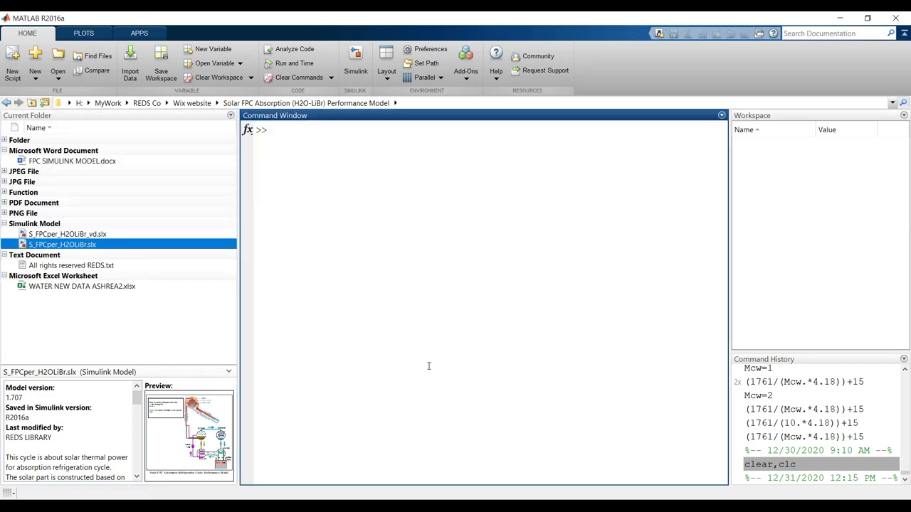
{"action": "left_click", "coordinate": [891, 103]}
{"action": "left_click", "coordinate": [549, 440]}
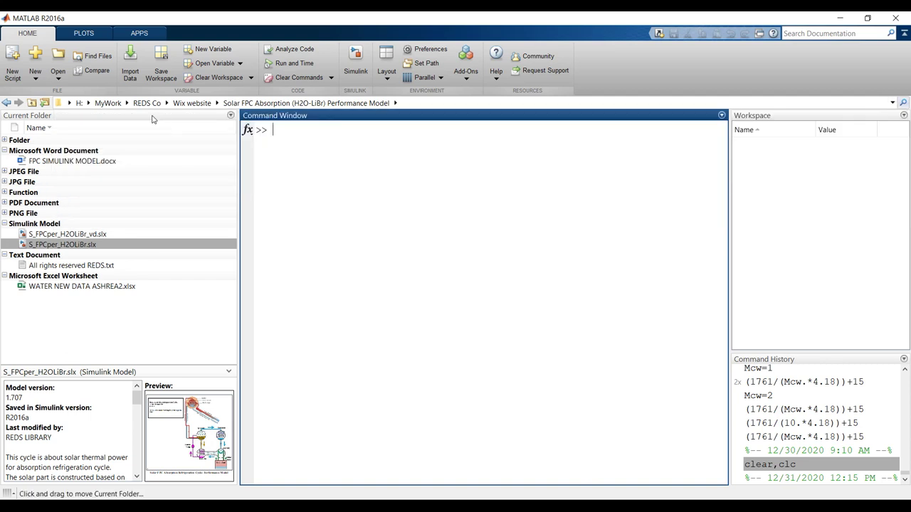
{"action": "left_click", "coordinate": [88, 104]}
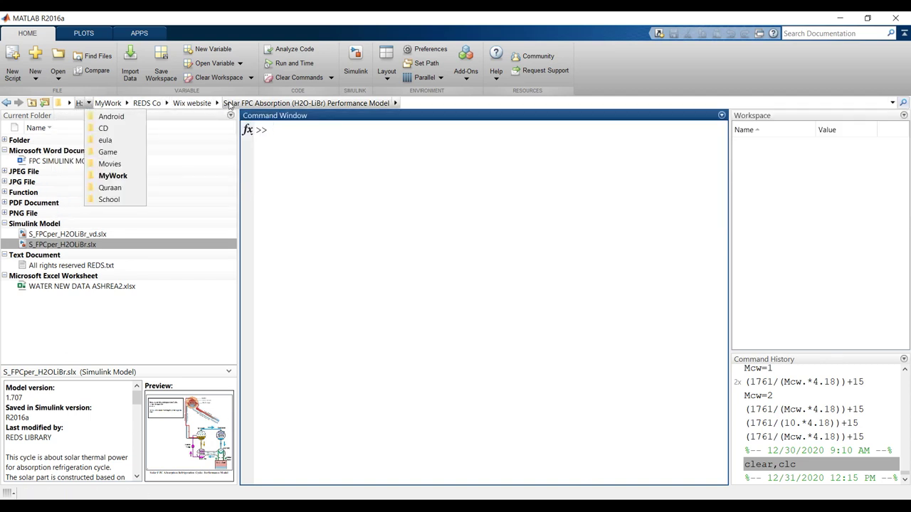
{"action": "left_click", "coordinate": [323, 216]}
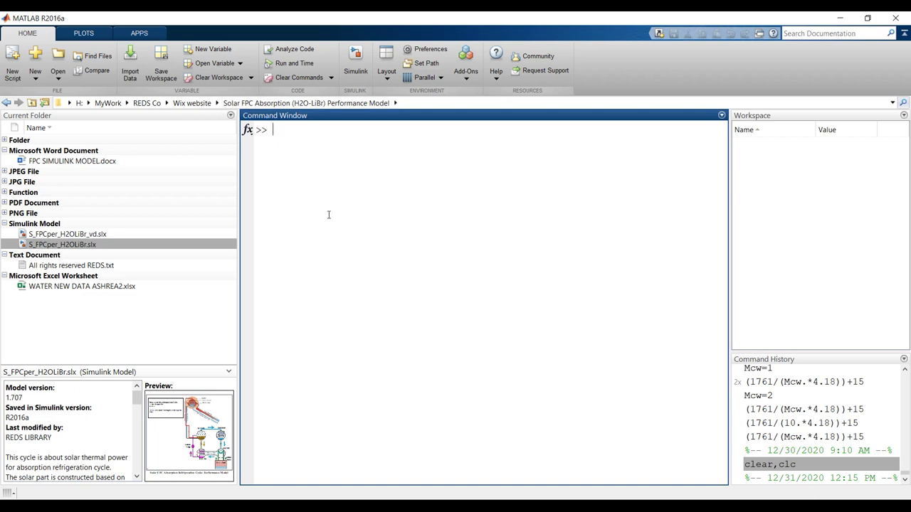
Set the current folder to "Solar FPC Absorption (H2O-LiBr) Performance Model" inside the Wix website folder
{"action": "left_click", "coordinate": [217, 103]}
{"action": "scroll", "coordinate": [388, 182], "scroll_direction": "down", "scroll_amount": 10}
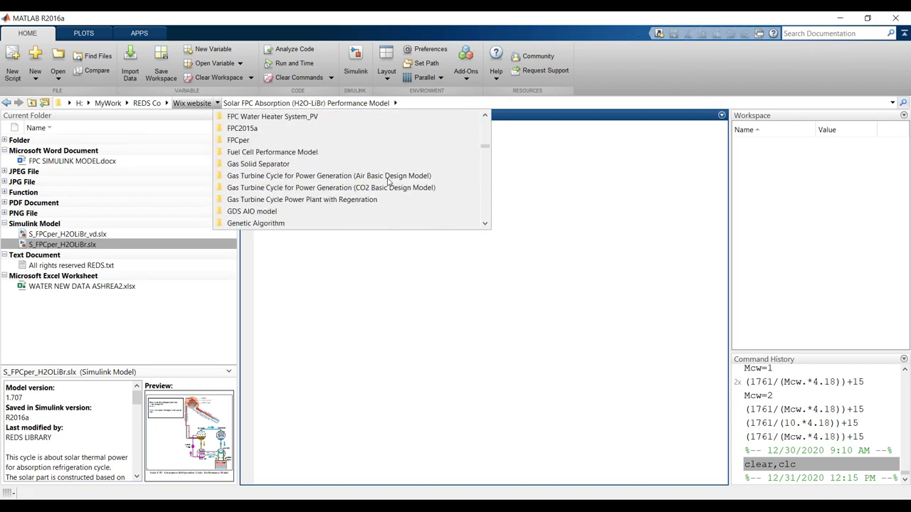
{"action": "scroll", "coordinate": [389, 182], "scroll_direction": "down", "scroll_amount": 20}
{"action": "scroll", "coordinate": [322, 199], "scroll_direction": "down", "scroll_amount": 15}
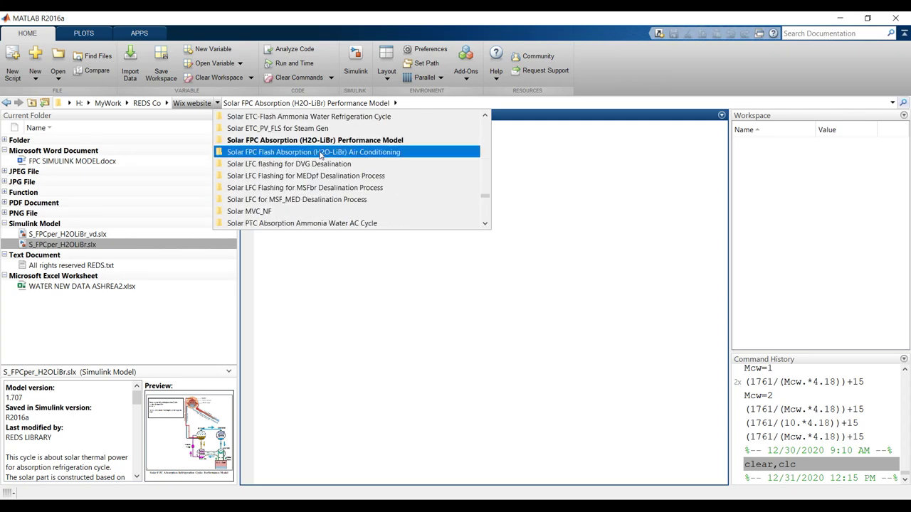
{"action": "left_click", "coordinate": [321, 141]}
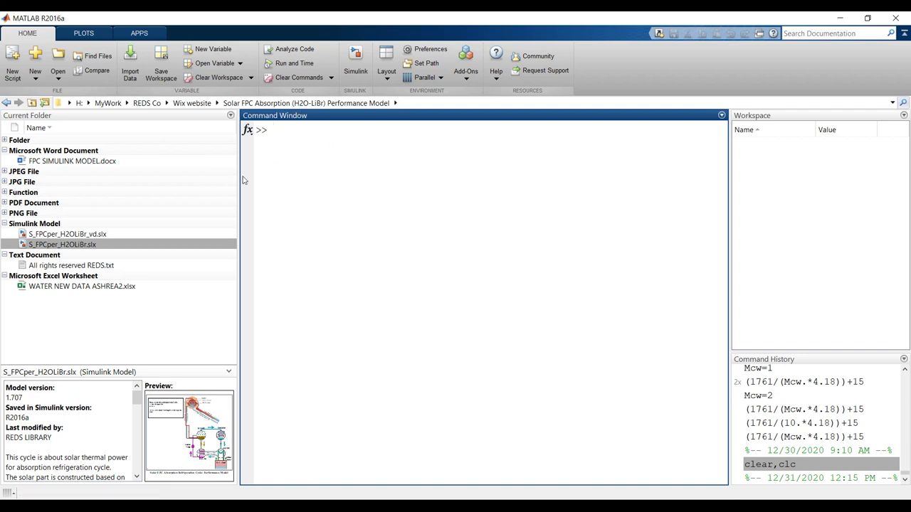
{"action": "left_click", "coordinate": [230, 116]}
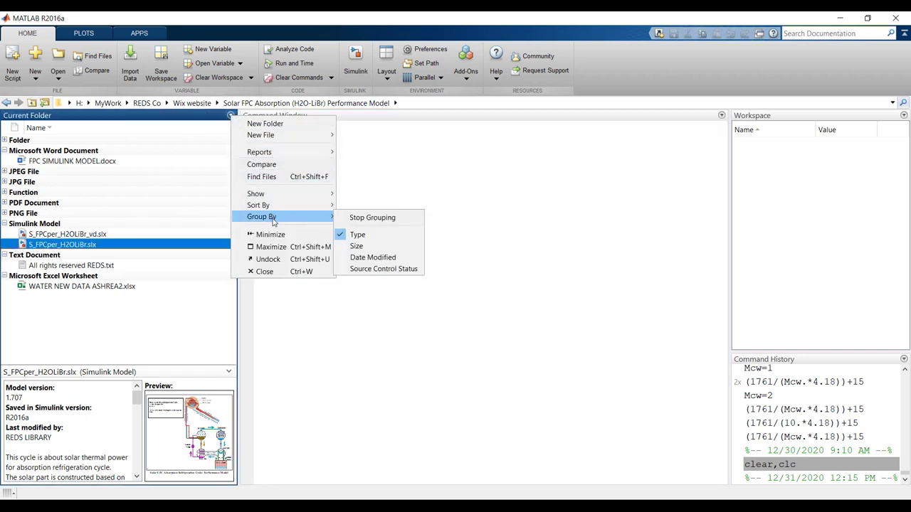
{"action": "mouse_move", "coordinate": [285, 205]}
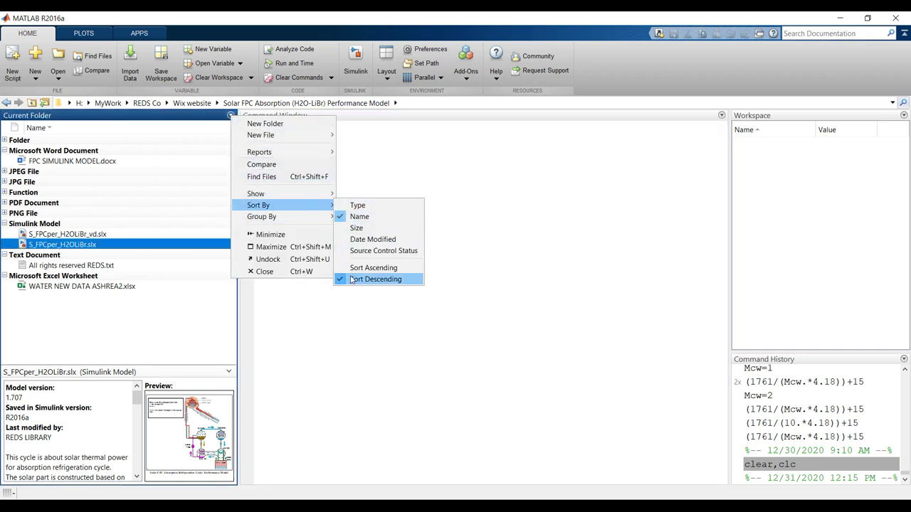
{"action": "left_click", "coordinate": [529, 235]}
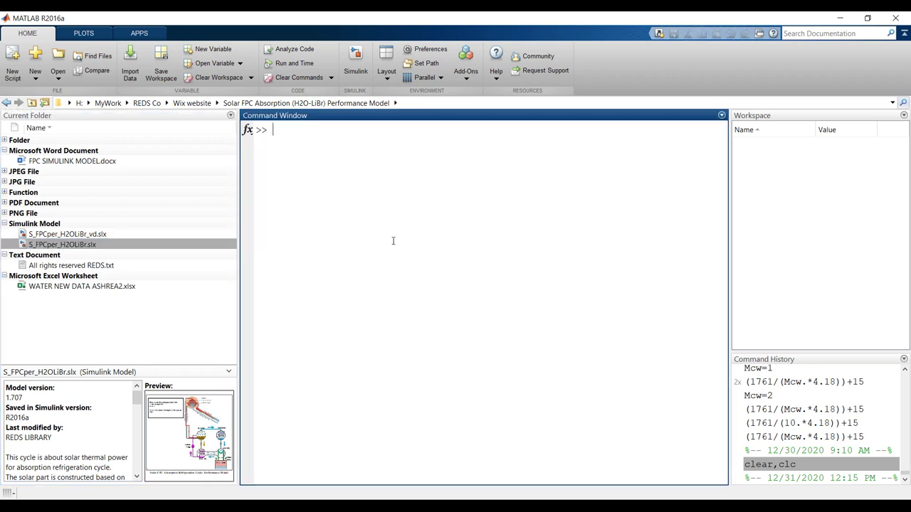
Open the Simulink model S_FPCper_H2OLiBr.slx from the current folder
{"action": "left_click", "coordinate": [62, 245]}
{"action": "left_click", "coordinate": [62, 239]}
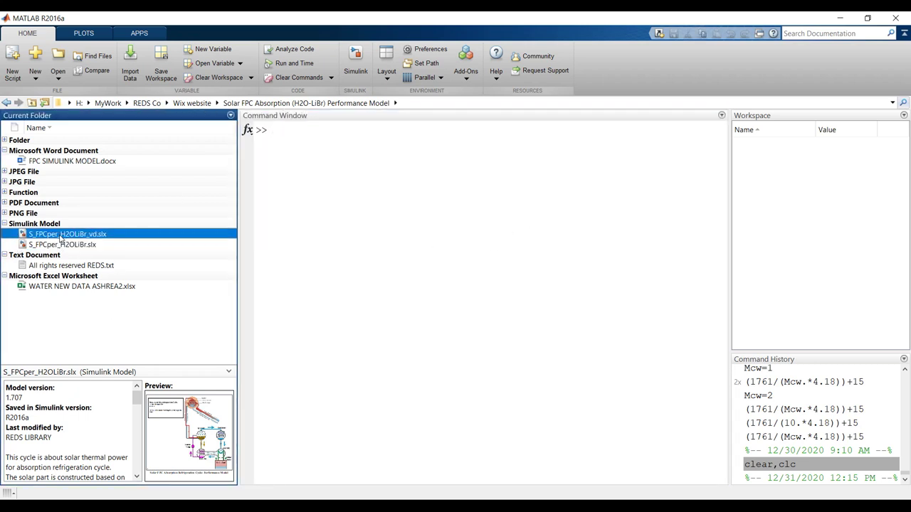
{"action": "left_click", "coordinate": [60, 245]}
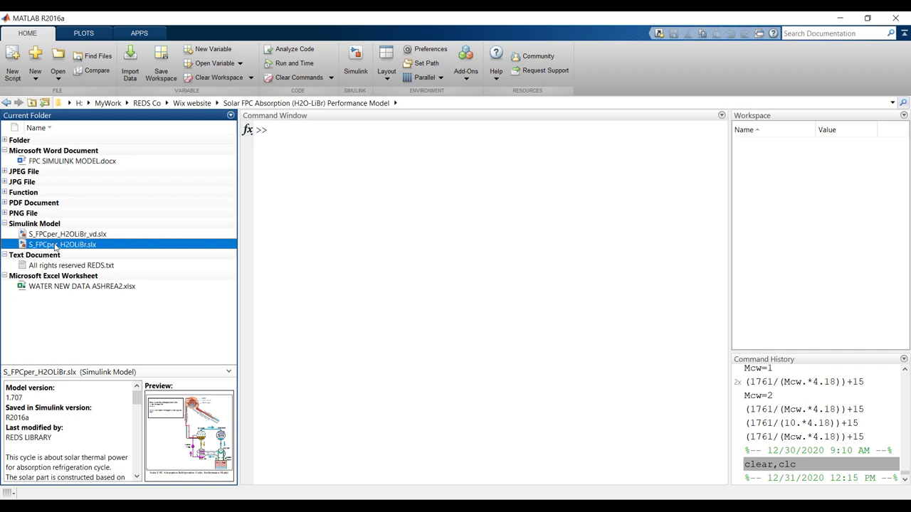
{"action": "double_click", "coordinate": [55, 246]}
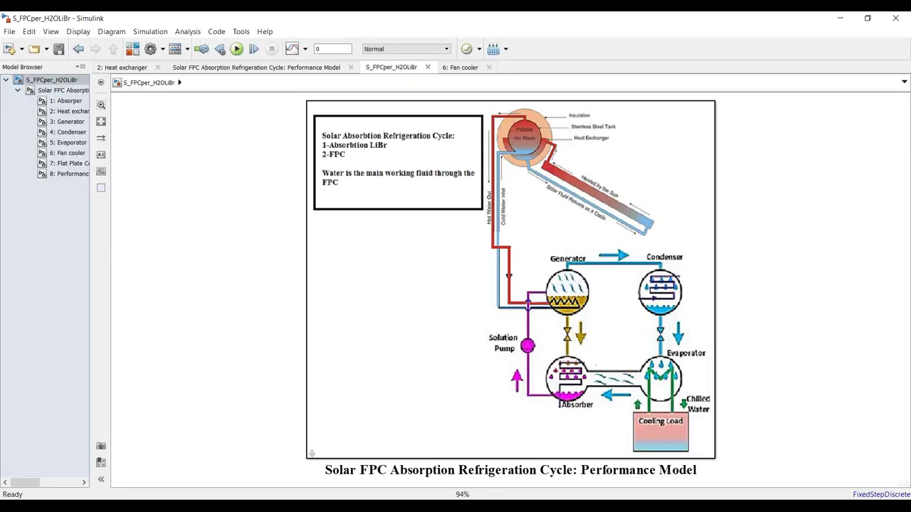
Return to the MATLAB window and examine the files in the Function group of the current folder
{"action": "left_click", "coordinate": [389, 466]}
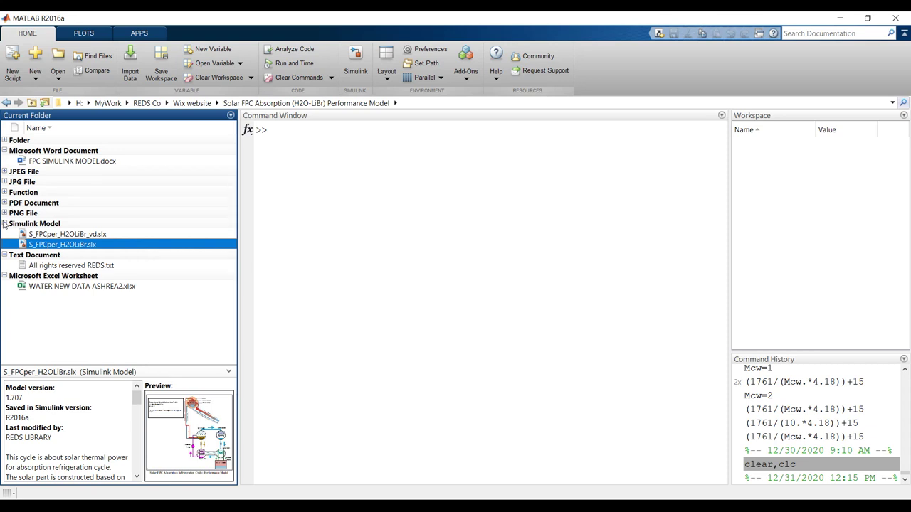
{"action": "left_click", "coordinate": [4, 192]}
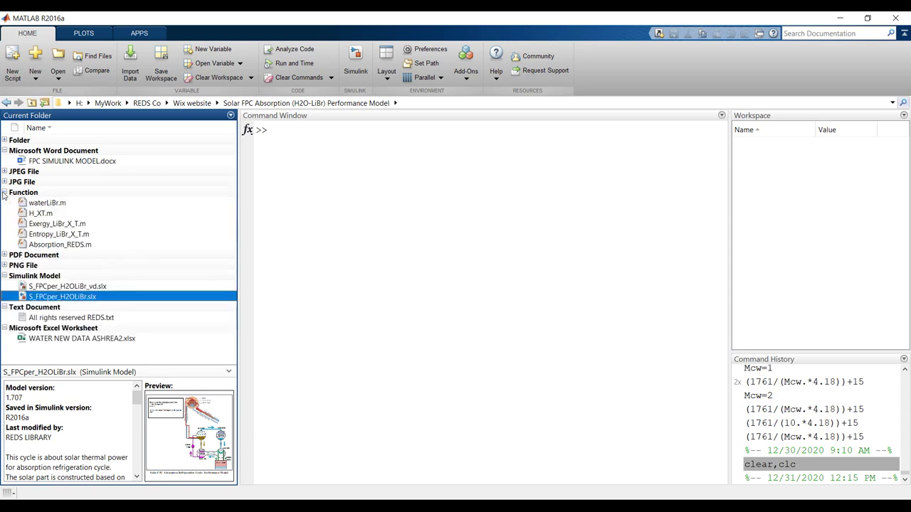
{"action": "left_click", "coordinate": [37, 215]}
{"action": "left_click", "coordinate": [42, 244]}
{"action": "key", "text": "Up"}
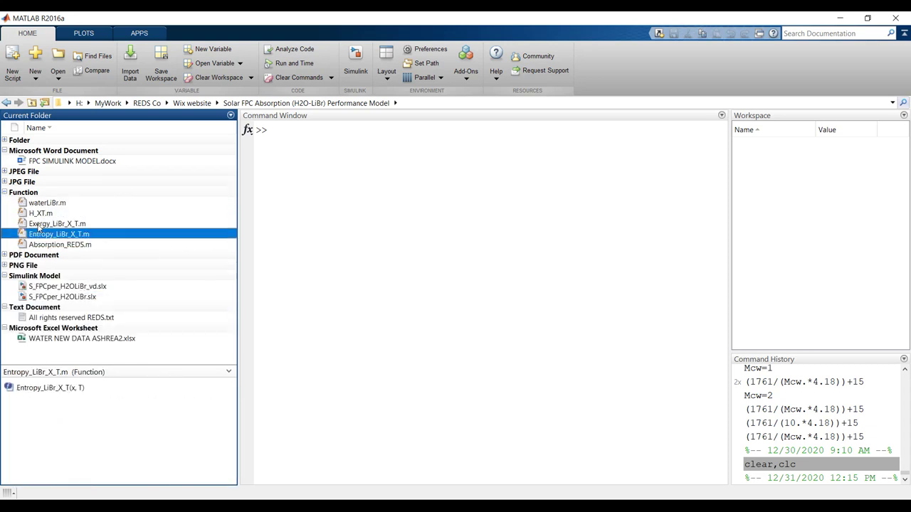
{"action": "key", "text": "Up"}
{"action": "left_click", "coordinate": [4, 193]}
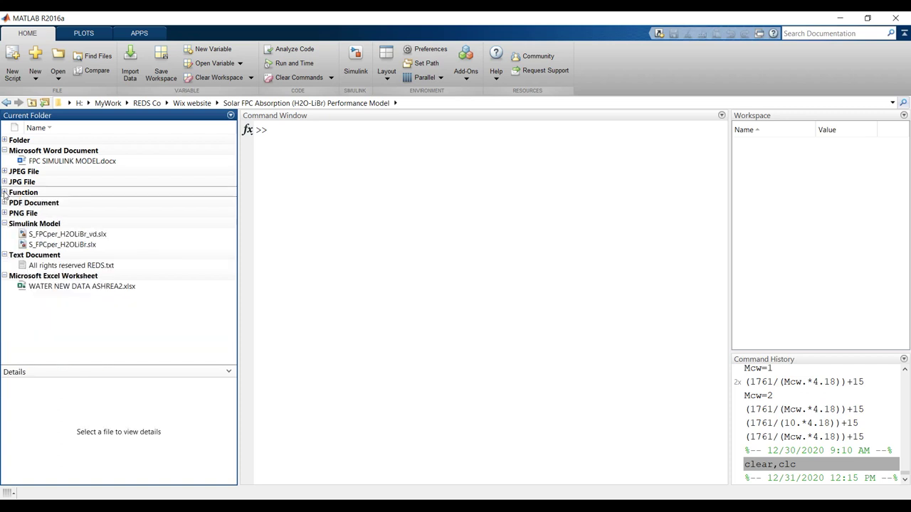
{"action": "left_click", "coordinate": [37, 244]}
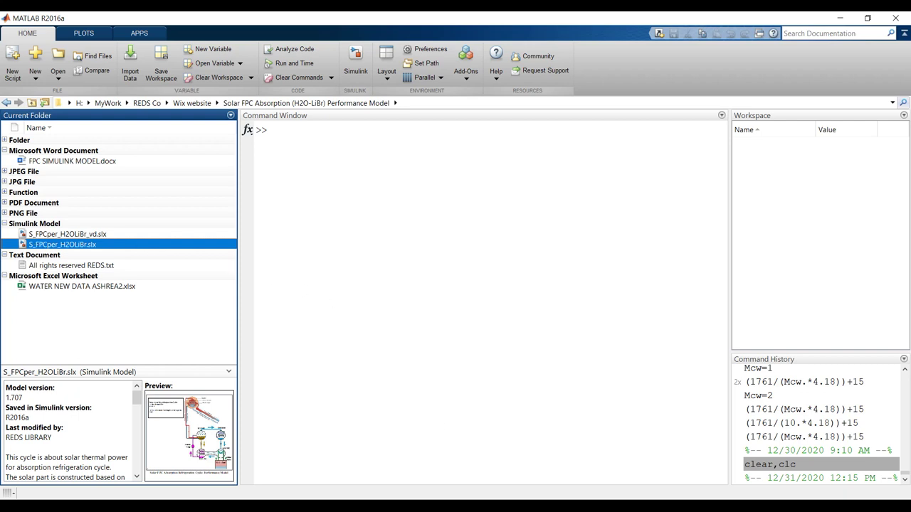
{"action": "left_click", "coordinate": [5, 193]}
{"action": "left_click", "coordinate": [5, 193]}
Switch to the Simulink model, enter the Solar FPC Absorption Refrigeration Cycle: Performance Model subsystem and look over its component blocks
{"action": "left_click", "coordinate": [532, 456]}
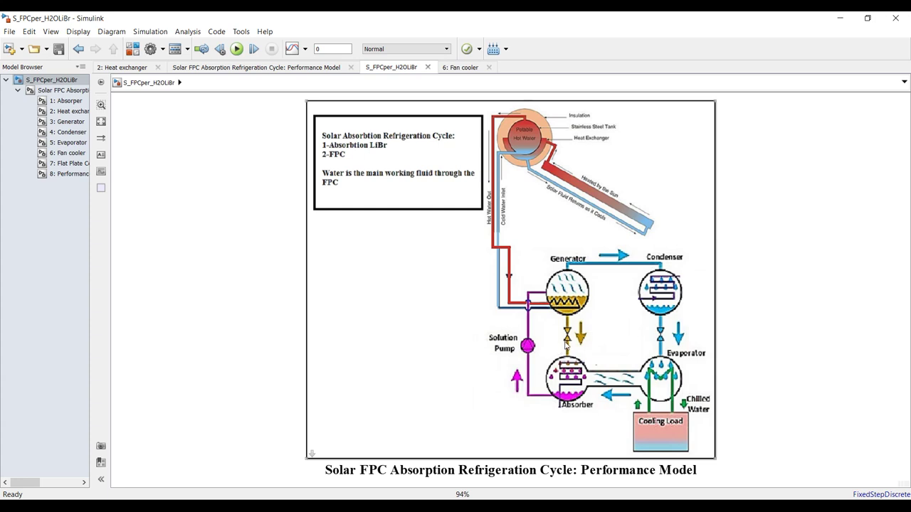
{"action": "left_click", "coordinate": [64, 90]}
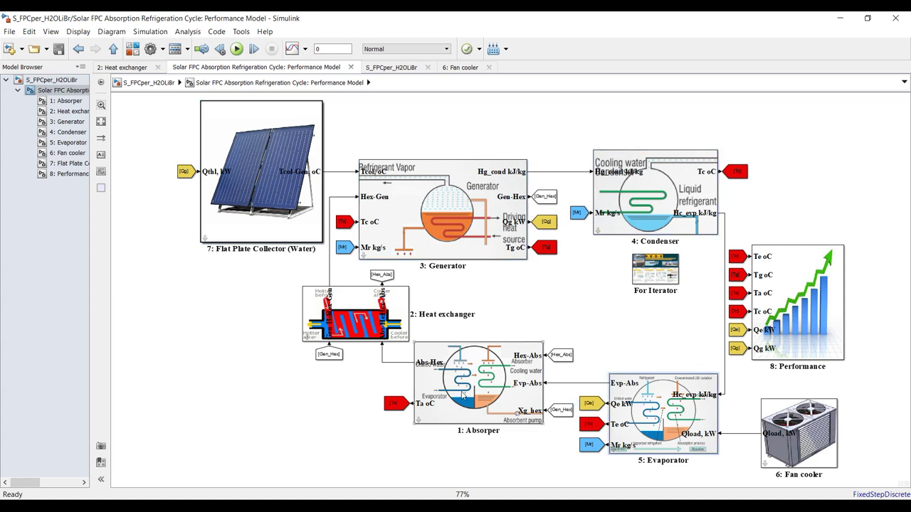
{"action": "left_click", "coordinate": [381, 345]}
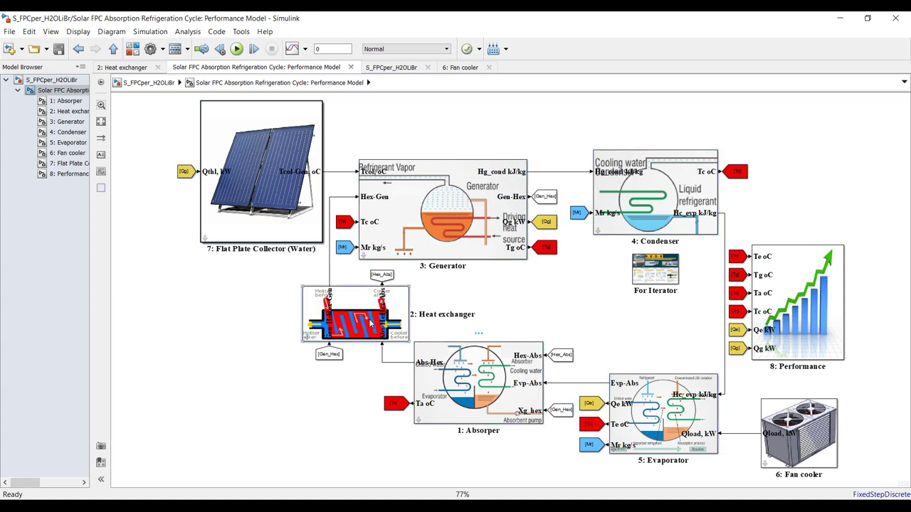
{"action": "left_click", "coordinate": [792, 313]}
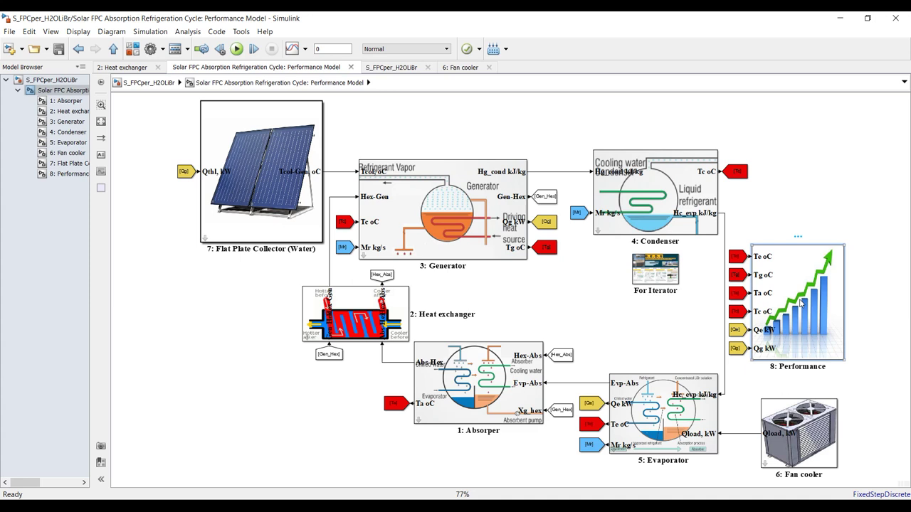
{"action": "left_click", "coordinate": [810, 461]}
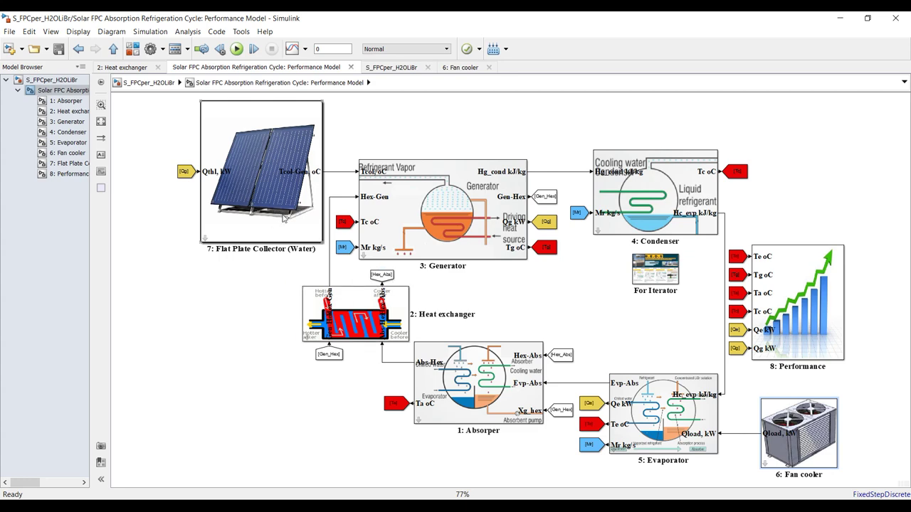
Check the absorber temperature setting in the parameters of the 1: Absorper block and accept it
{"action": "left_click", "coordinate": [484, 388]}
{"action": "double_click", "coordinate": [484, 388]}
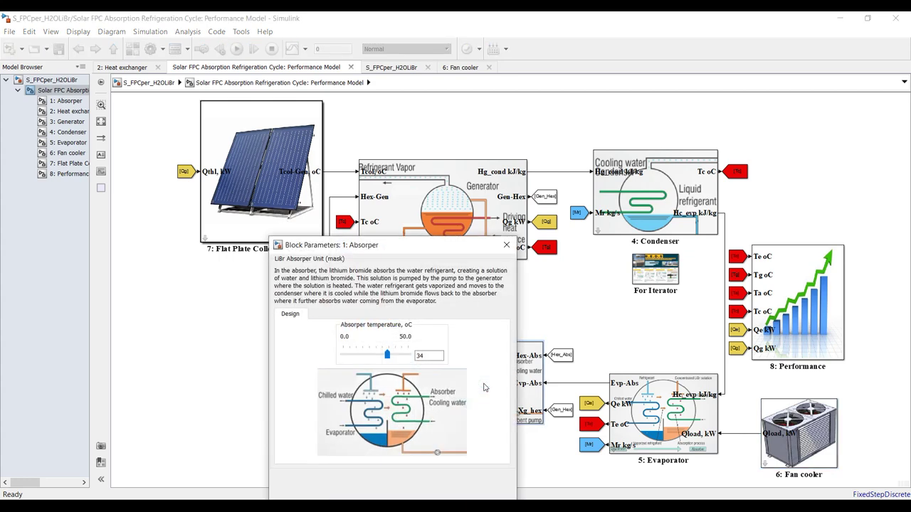
{"action": "left_click_drag", "start_coordinate": [448, 248], "coordinate": [277, 117]}
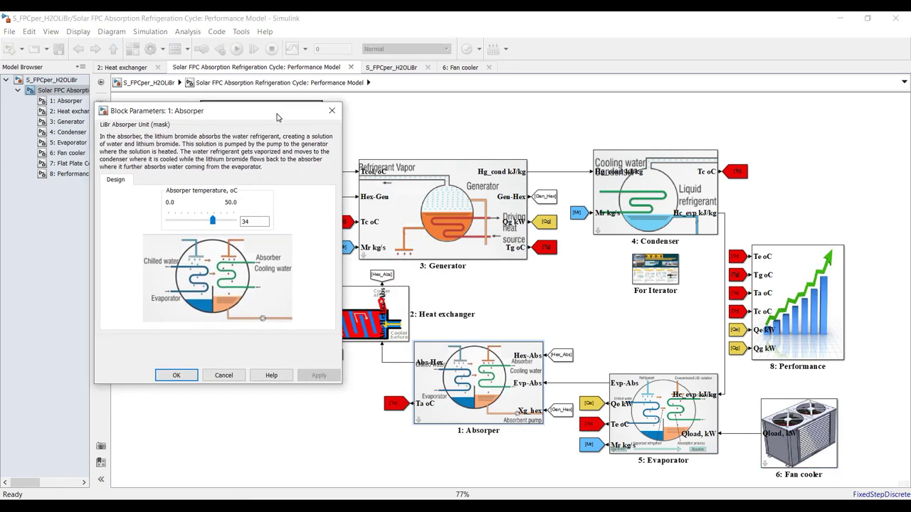
{"action": "double_click", "coordinate": [262, 223]}
{"action": "left_click", "coordinate": [176, 375]}
Check the HEX effectiveness setting in the parameters of the 2: Heat exchanger block and accept it
{"action": "double_click", "coordinate": [372, 336]}
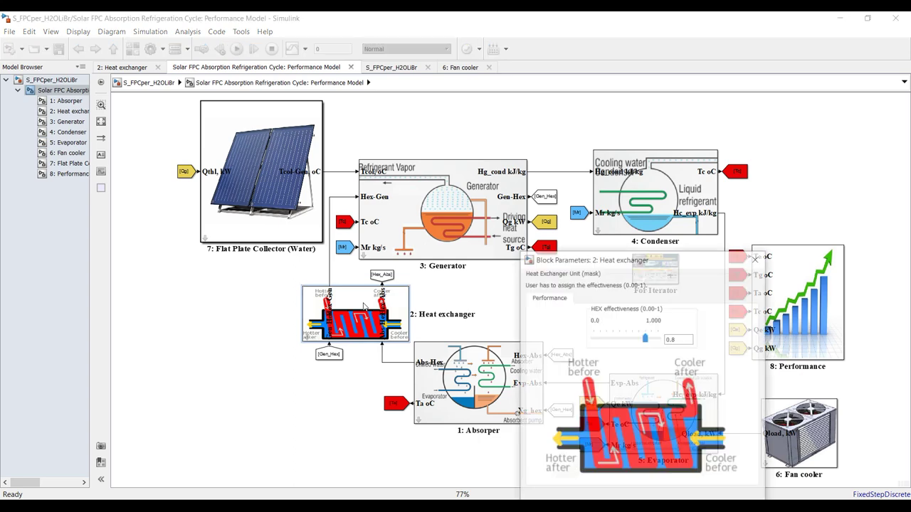
{"action": "left_click_drag", "start_coordinate": [658, 265], "coordinate": [321, 106]}
{"action": "double_click", "coordinate": [341, 177]}
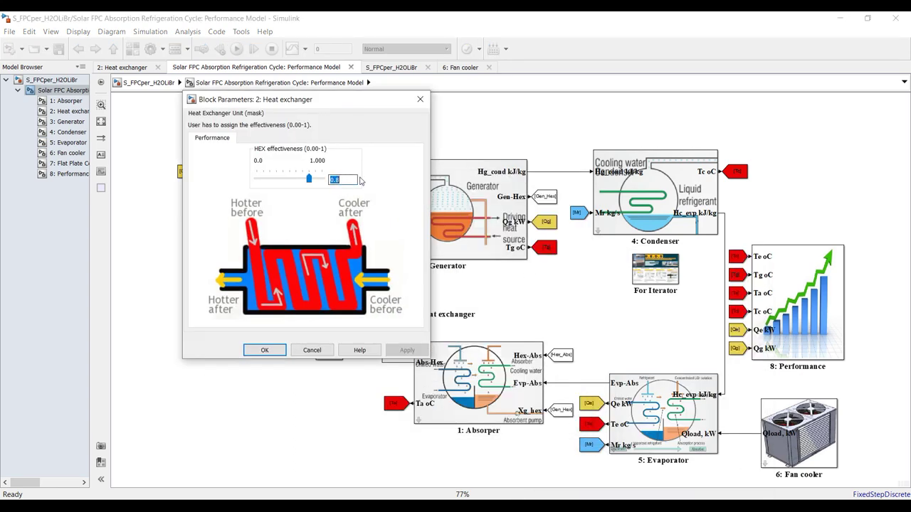
{"action": "left_click", "coordinate": [265, 350]}
Review the description and design parameters of the 3: Generator block and close them
{"action": "double_click", "coordinate": [403, 241]}
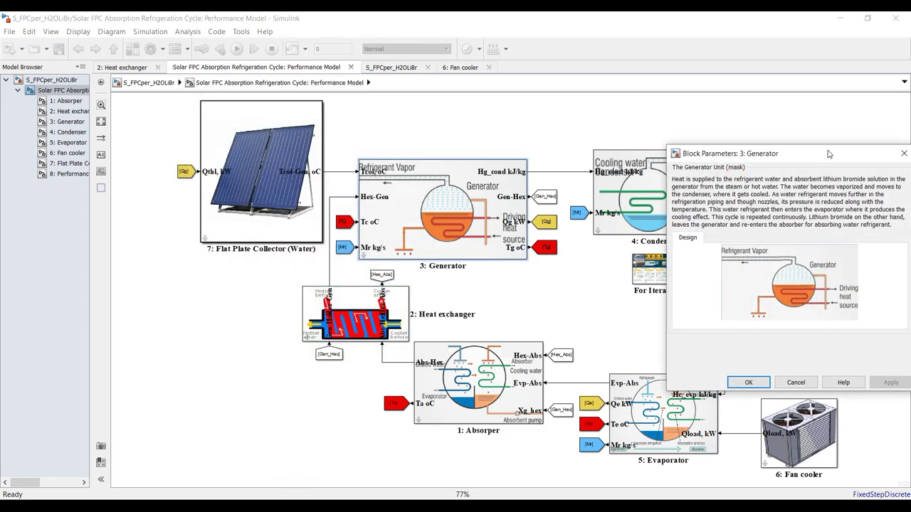
{"action": "left_click_drag", "start_coordinate": [833, 153], "coordinate": [604, 128]}
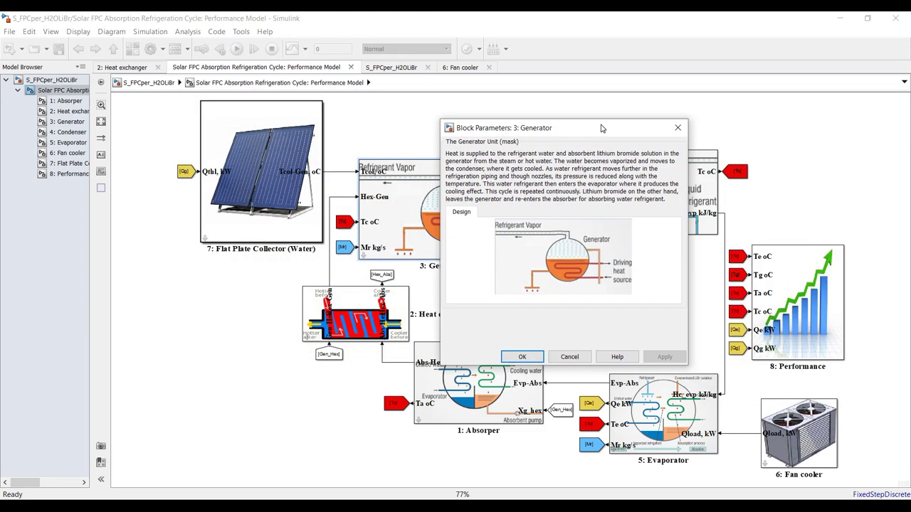
{"action": "left_click", "coordinate": [522, 358]}
Check the condenser temperature setting in the parameters of the 4: Condenser block and accept it
{"action": "double_click", "coordinate": [618, 204]}
{"action": "double_click", "coordinate": [651, 207]}
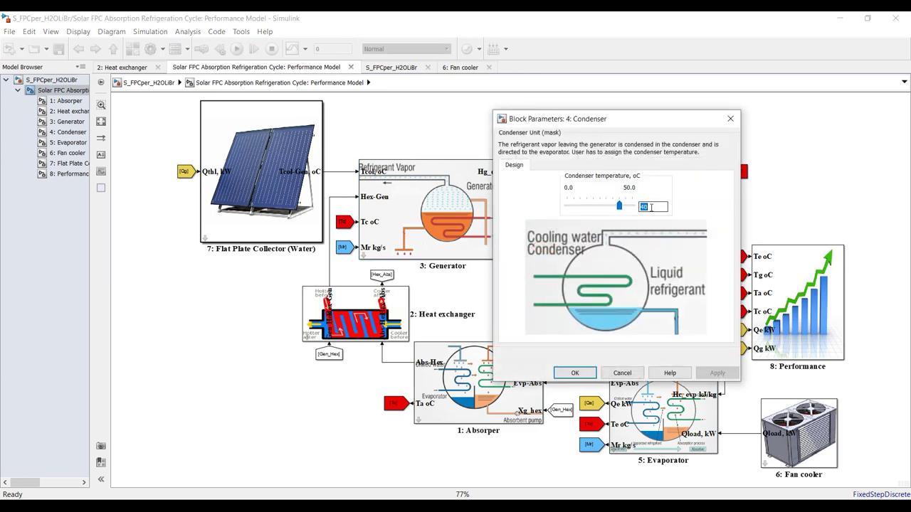
{"action": "left_click", "coordinate": [587, 373]}
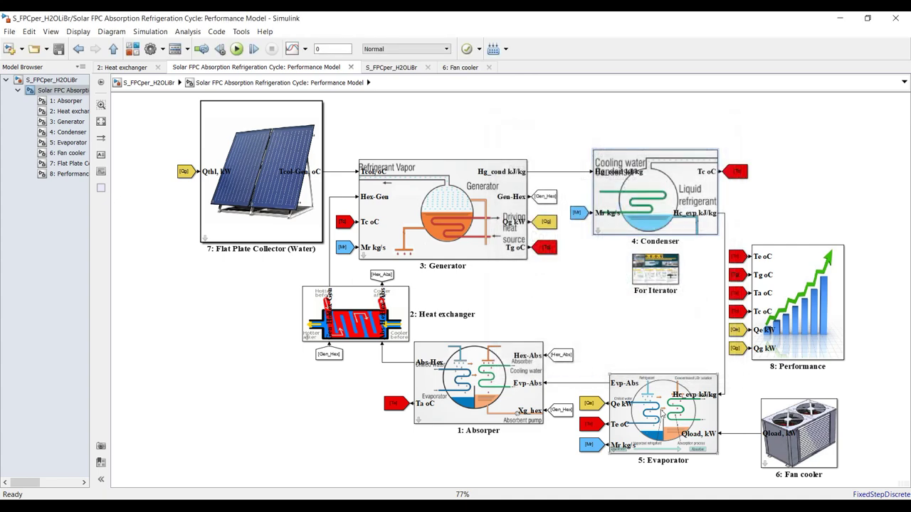
Check the evaporator temperature setting in the parameters of the 5: Evaporator block and accept it
{"action": "double_click", "coordinate": [662, 414]}
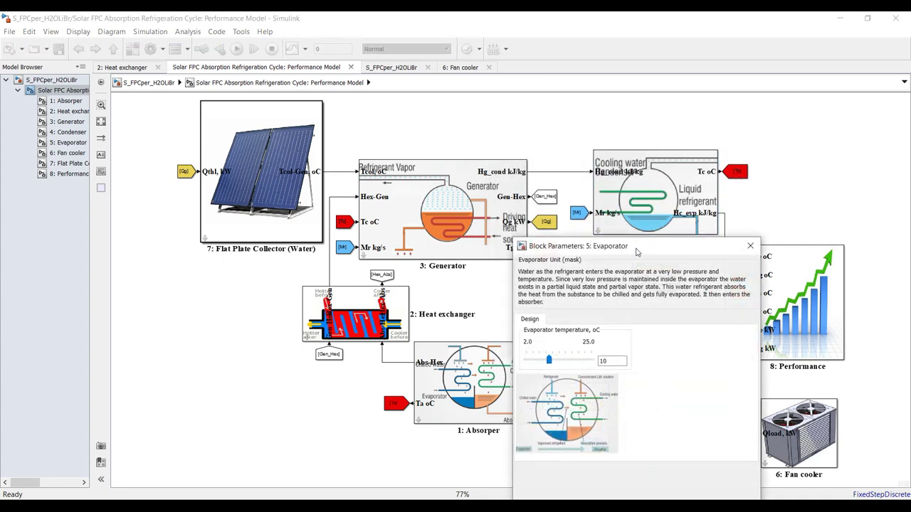
{"action": "double_click", "coordinate": [394, 212]}
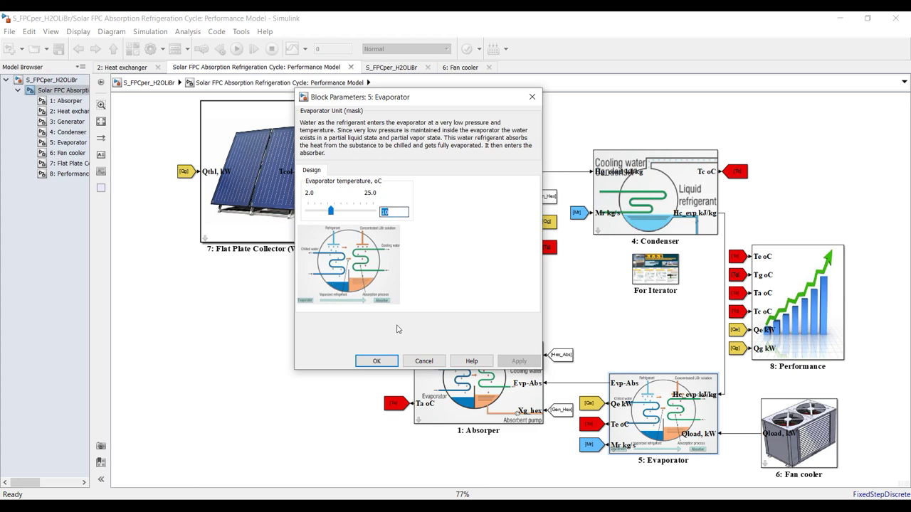
{"action": "left_click", "coordinate": [377, 361]}
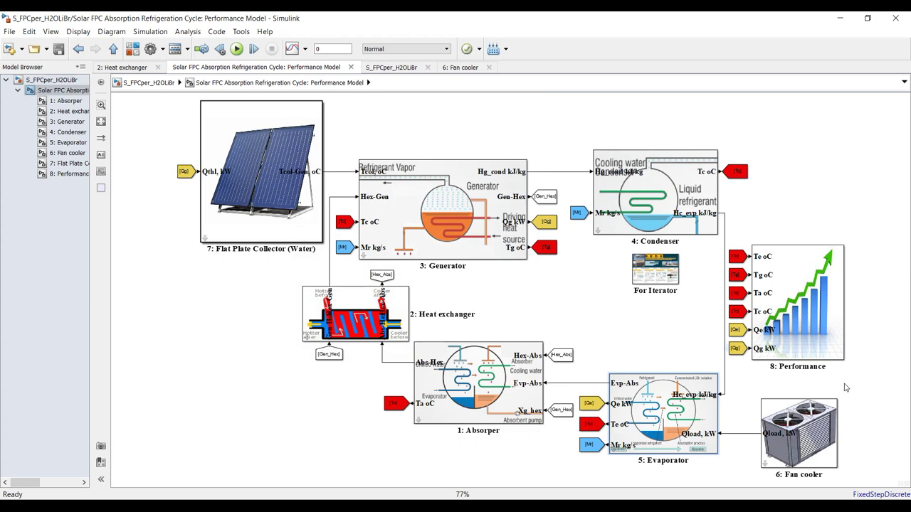
Review the design parameters of the 6: Fan cooler block and set its target outlet cooled air temperature to 15 oC
{"action": "double_click", "coordinate": [819, 439]}
{"action": "double_click", "coordinate": [496, 192]}
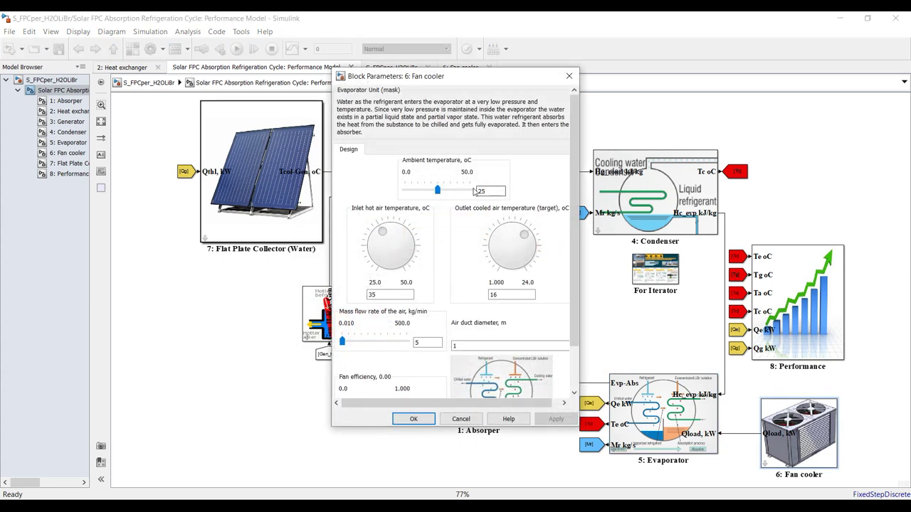
{"action": "left_click_drag", "start_coordinate": [574, 216], "coordinate": [575, 264]}
{"action": "double_click", "coordinate": [393, 243]}
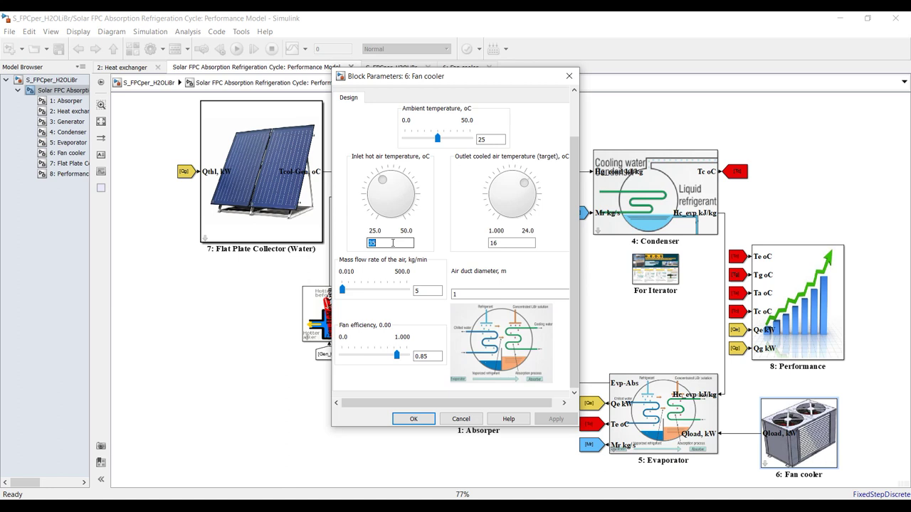
{"action": "key", "text": "Tab"}
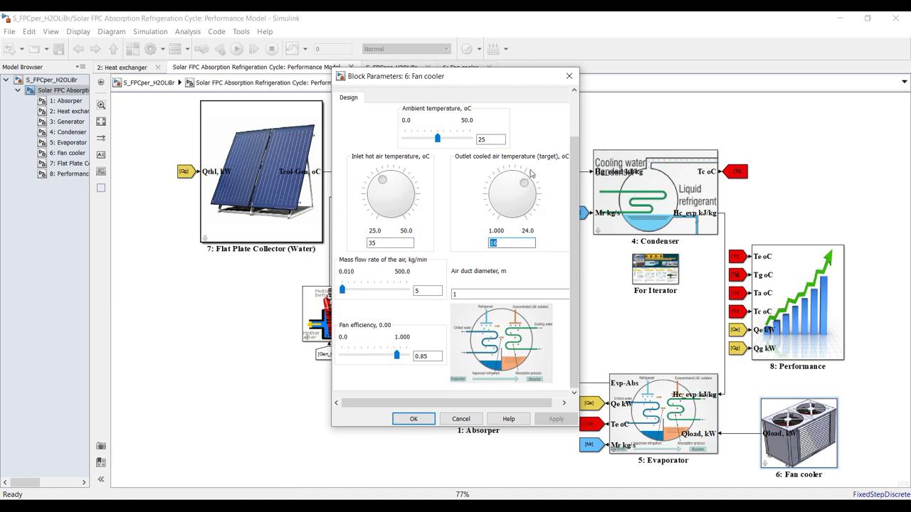
{"action": "left_click_drag", "start_coordinate": [578, 118], "coordinate": [611, 118]}
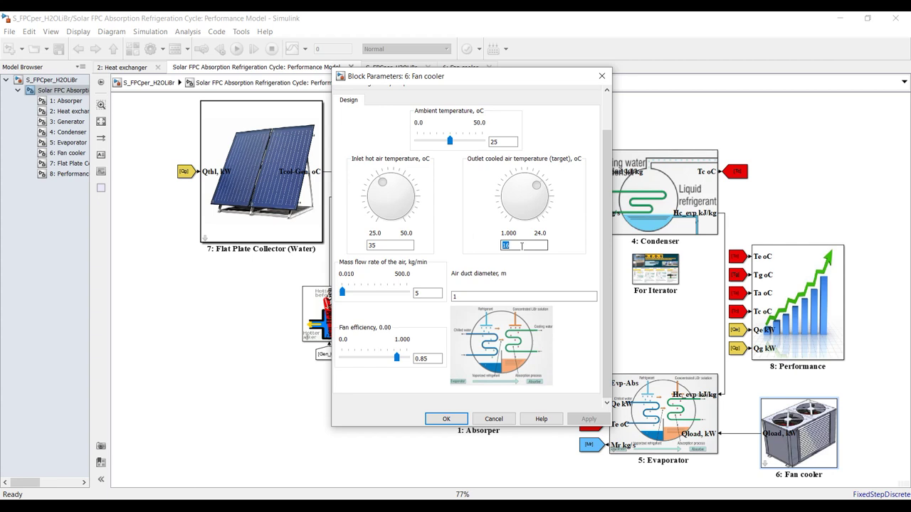
{"action": "type", "text": "1"}
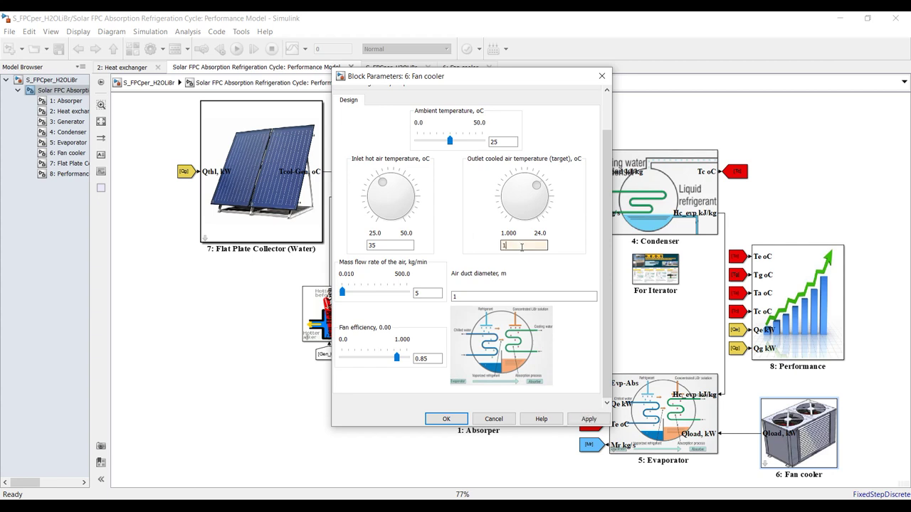
Check the fan cooler's inlet air temperature, air mass flow rate and fan efficiency, and accept the block parameters
{"action": "double_click", "coordinate": [398, 245]}
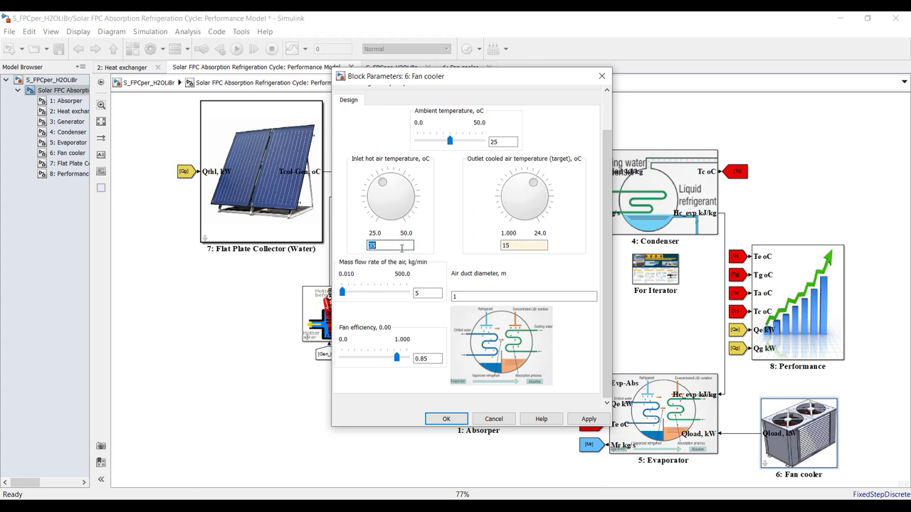
{"action": "double_click", "coordinate": [418, 293]}
{"action": "left_click", "coordinate": [416, 294]}
{"action": "key", "text": "Tab"}
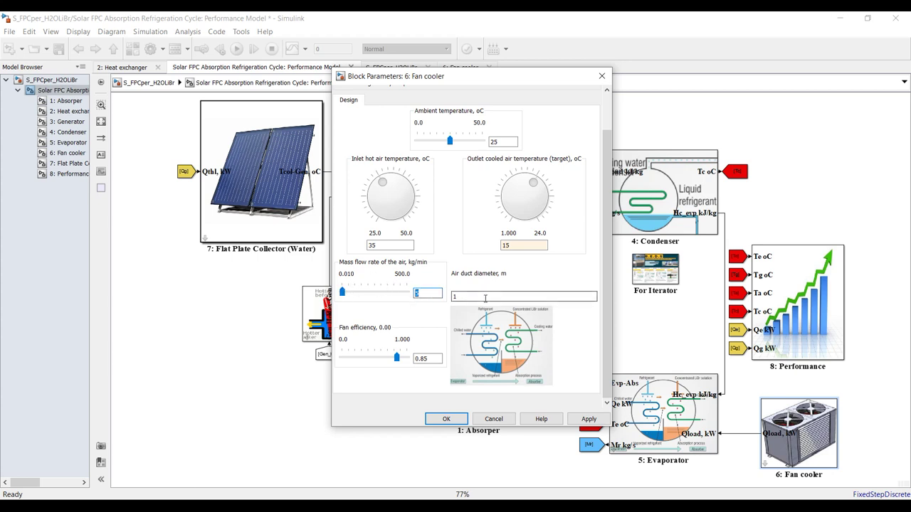
{"action": "double_click", "coordinate": [434, 359]}
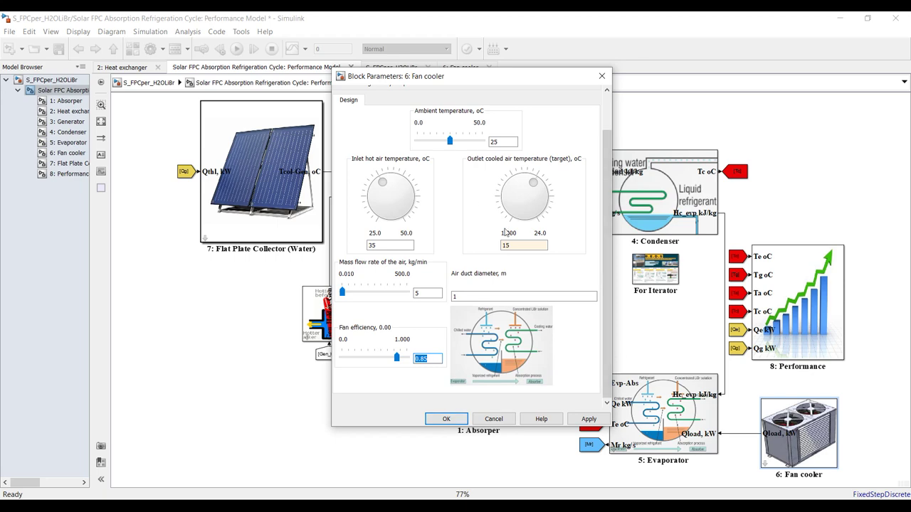
{"action": "left_click", "coordinate": [589, 419]}
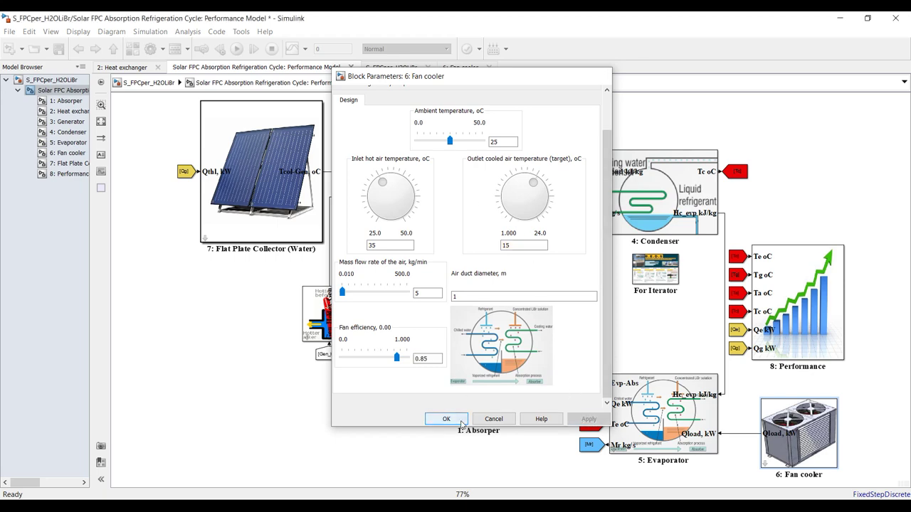
{"action": "left_click", "coordinate": [452, 419]}
Open the parameters of the 7: Flat Plate Collector (Water) block and review its operating conditions
{"action": "double_click", "coordinate": [249, 128]}
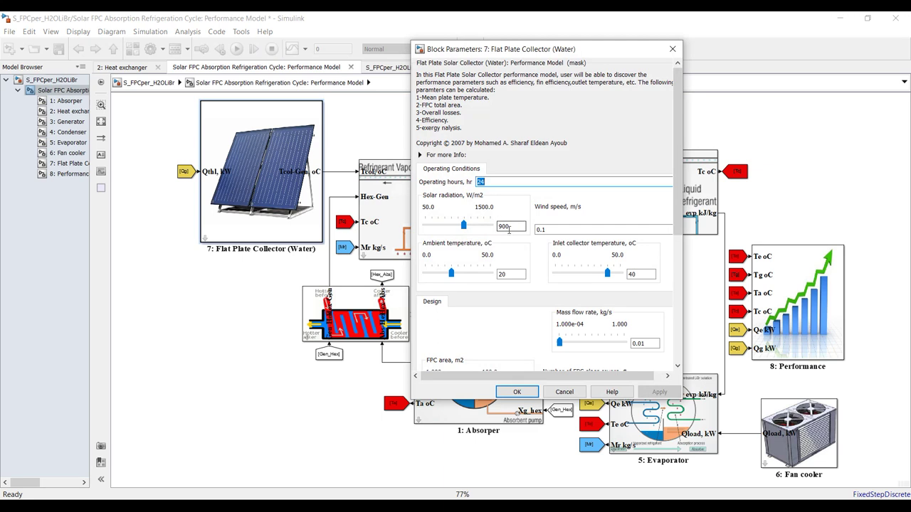
{"action": "scroll", "coordinate": [569, 222], "scroll_direction": "down", "scroll_amount": 2}
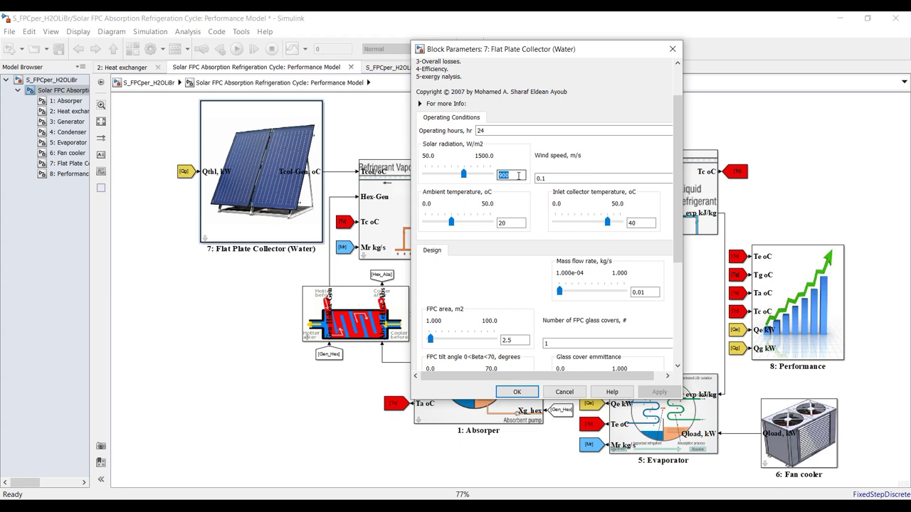
{"action": "double_click", "coordinate": [553, 178]}
{"action": "left_click_drag", "start_coordinate": [680, 208], "coordinate": [678, 237]}
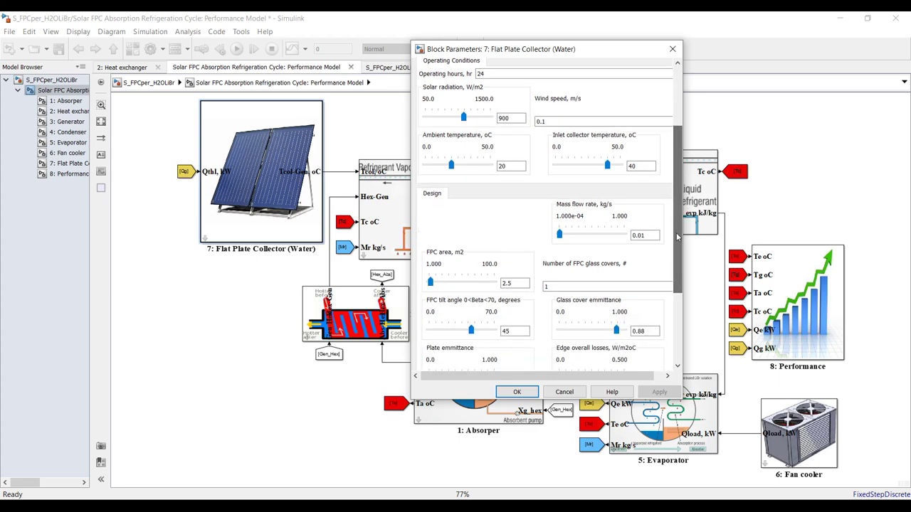
{"action": "double_click", "coordinate": [640, 165]}
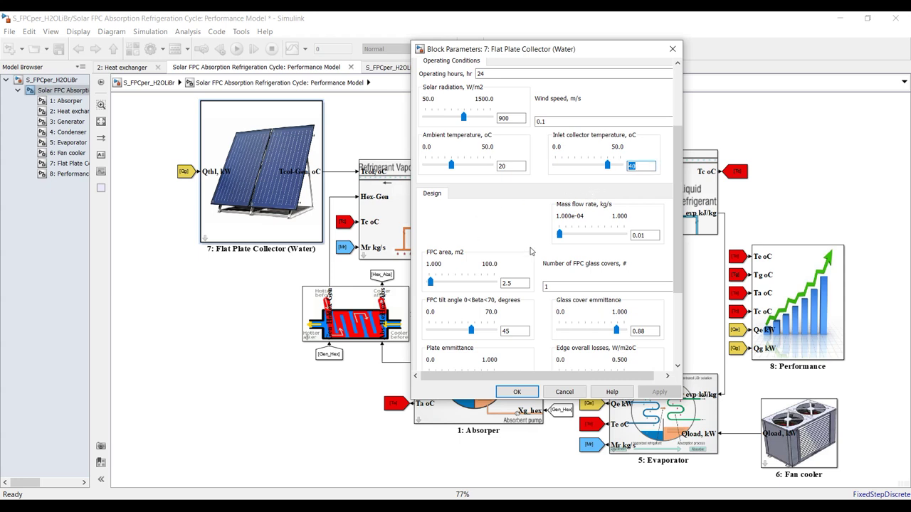
Review the collector's design settings for mass flow rate, FPC area, glass covers, tilt angle, glass cover emmittance and plate emmittance
{"action": "double_click", "coordinate": [650, 236]}
{"action": "left_click_drag", "start_coordinate": [676, 240], "coordinate": [676, 278]}
{"action": "double_click", "coordinate": [506, 206]}
{"action": "left_click", "coordinate": [559, 209]}
{"action": "double_click", "coordinate": [511, 254]}
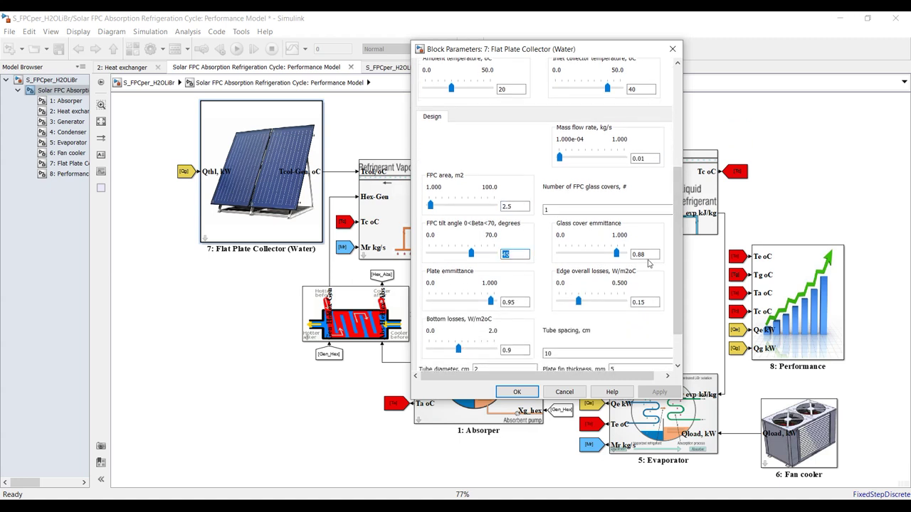
{"action": "double_click", "coordinate": [639, 255]}
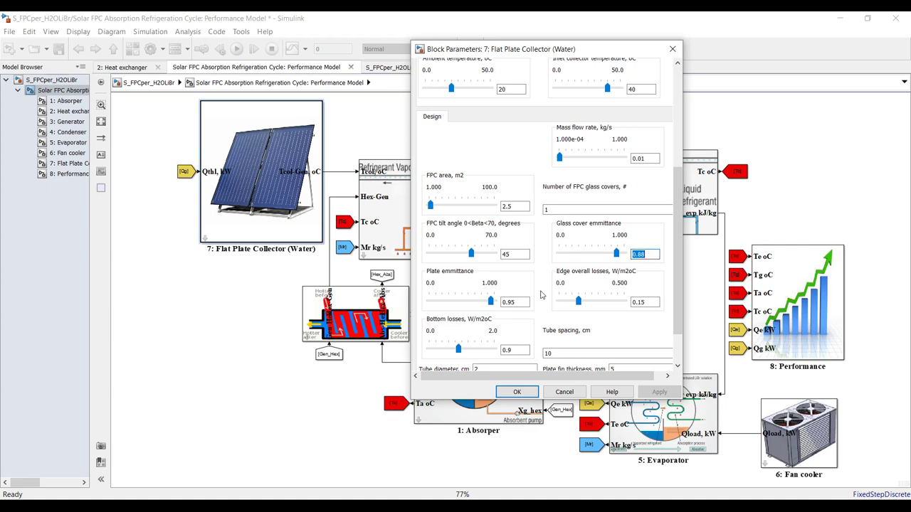
{"action": "left_click", "coordinate": [520, 303]}
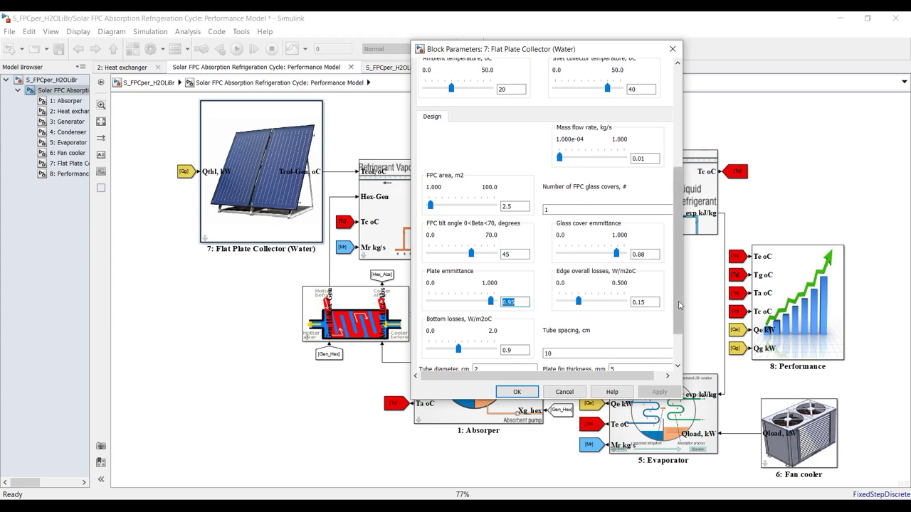
Review the collector's tube diameter, plate fin thickness, tube spacing and plate material thermal conductivity, and accept the parameters
{"action": "scroll", "coordinate": [678, 301], "scroll_direction": "down", "scroll_amount": 3}
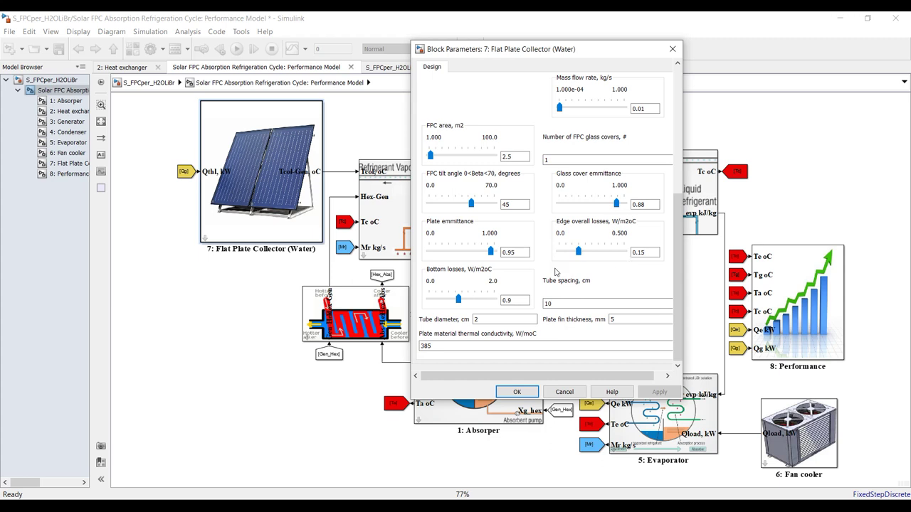
{"action": "key", "text": "Tab"}
{"action": "key", "text": "Tab"}
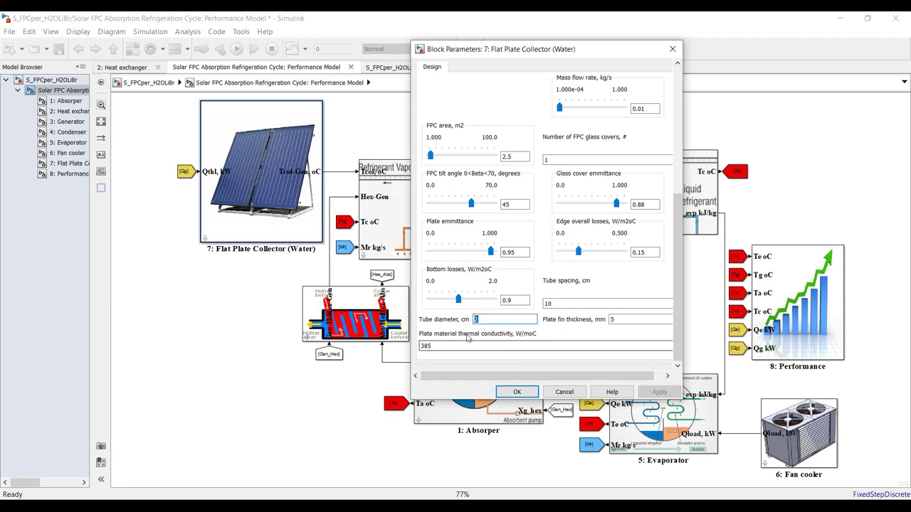
{"action": "key", "text": "Tab"}
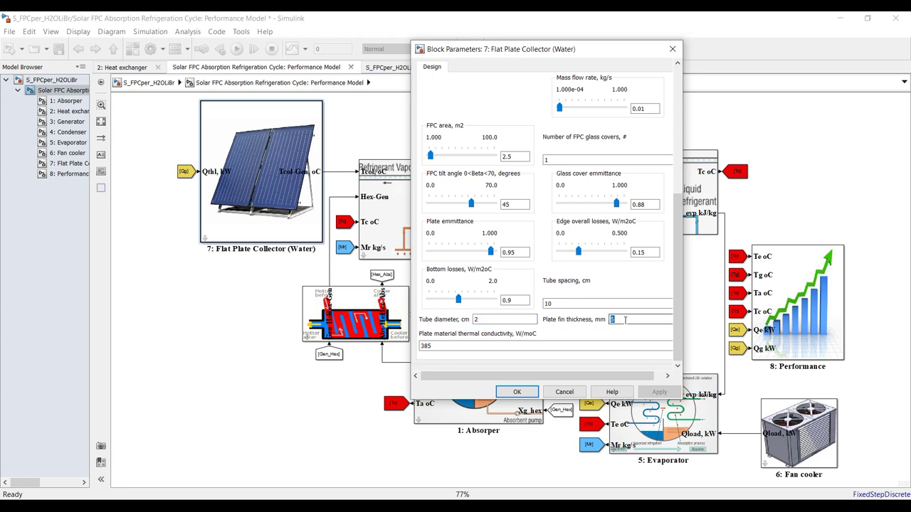
{"action": "double_click", "coordinate": [568, 304]}
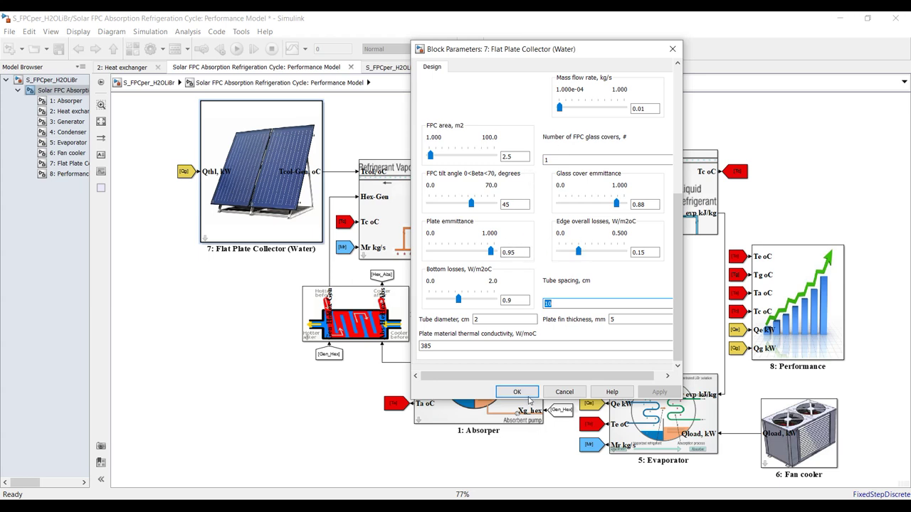
{"action": "key", "text": "Tab"}
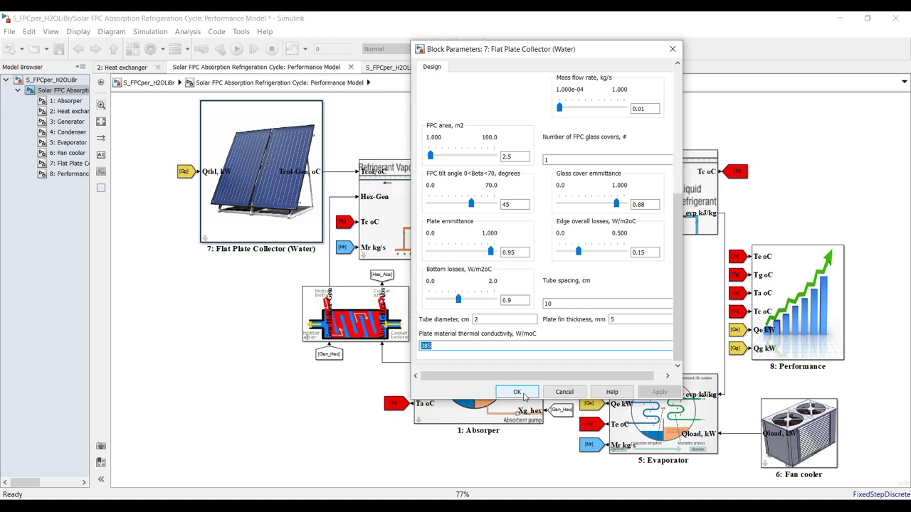
{"action": "left_click", "coordinate": [524, 396]}
Save the model and check the simulation stop time
{"action": "left_click", "coordinate": [57, 51]}
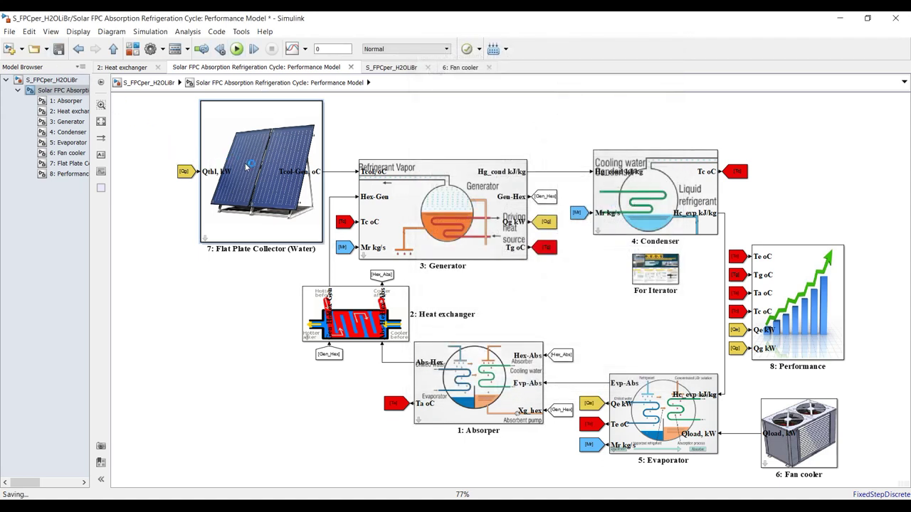
{"action": "left_click", "coordinate": [328, 51]}
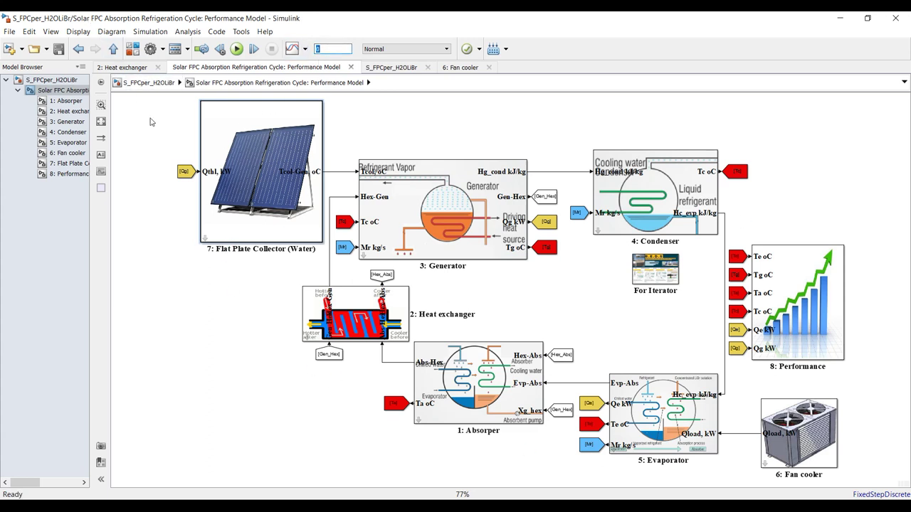
Open the Model Explorer and show the data of the Absorper unit function inside the 1: Absorper subsystem
{"action": "left_click", "coordinate": [175, 52]}
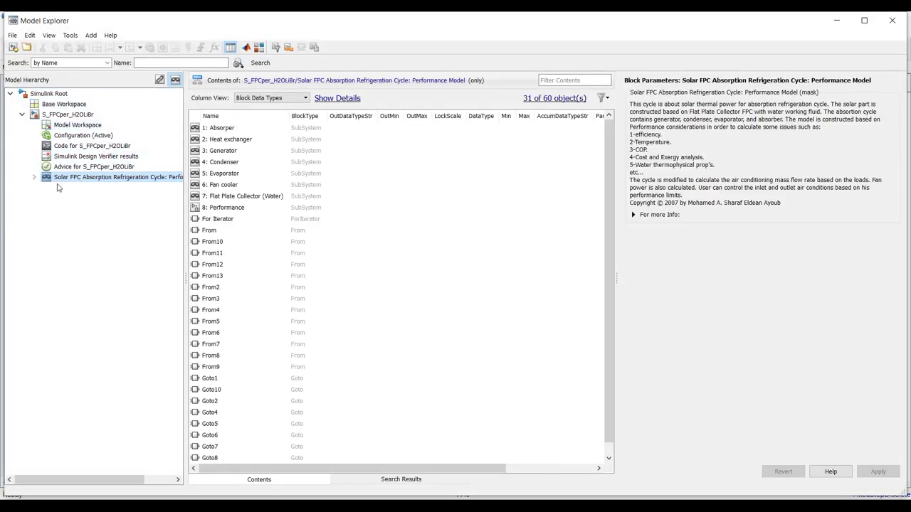
{"action": "left_click", "coordinate": [34, 178]}
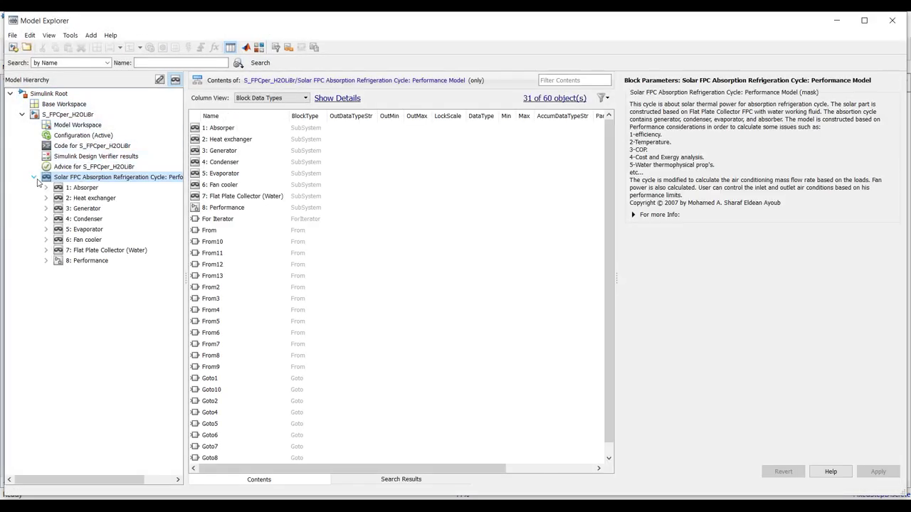
{"action": "left_click", "coordinate": [84, 188]}
{"action": "left_click", "coordinate": [46, 188]}
{"action": "left_click", "coordinate": [95, 198]}
Make sure that Save final value to base workspace is enabled for the Absorper unit's Ha_hex output and apply it
{"action": "left_click", "coordinate": [205, 128]}
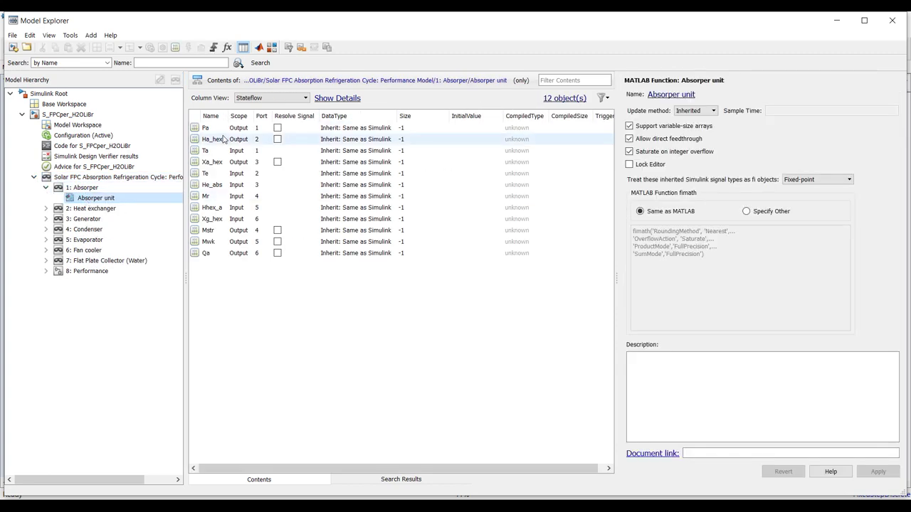
{"action": "left_click", "coordinate": [194, 140], "text": "shift"}
{"action": "left_click", "coordinate": [193, 139]}
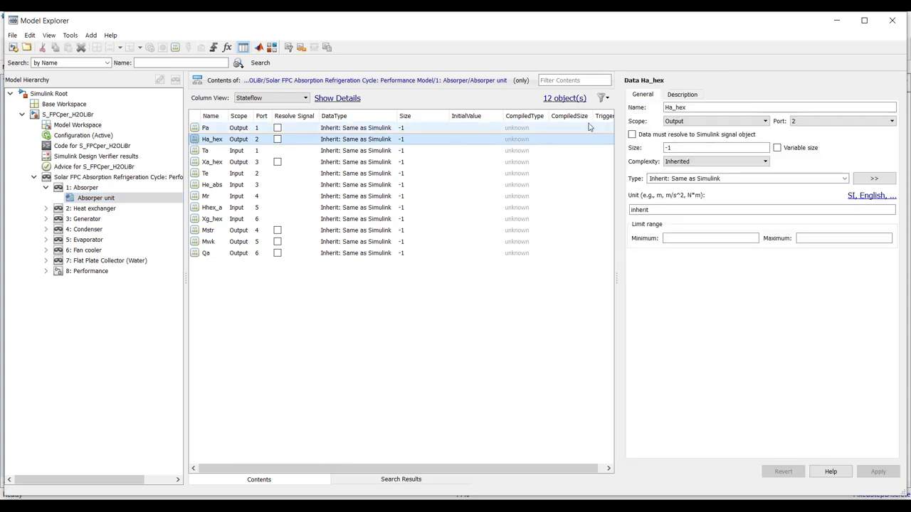
{"action": "left_click", "coordinate": [681, 94]}
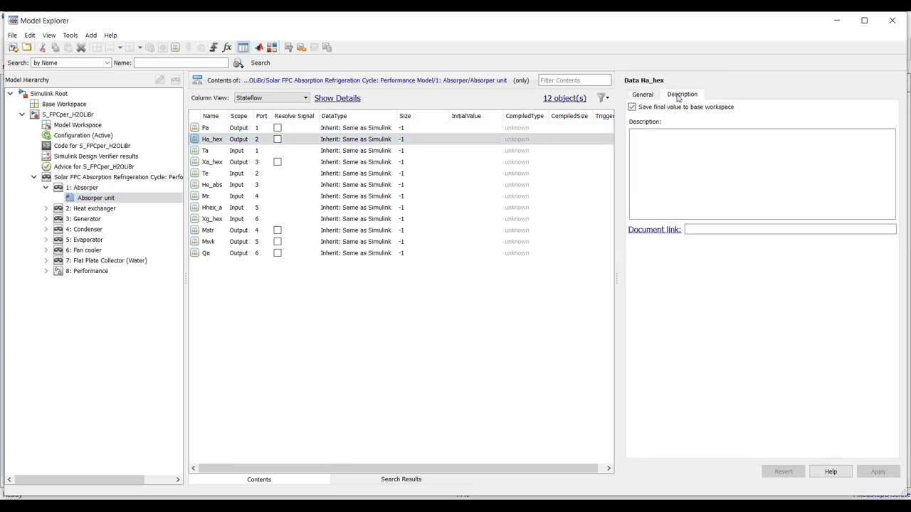
{"action": "left_click", "coordinate": [632, 108]}
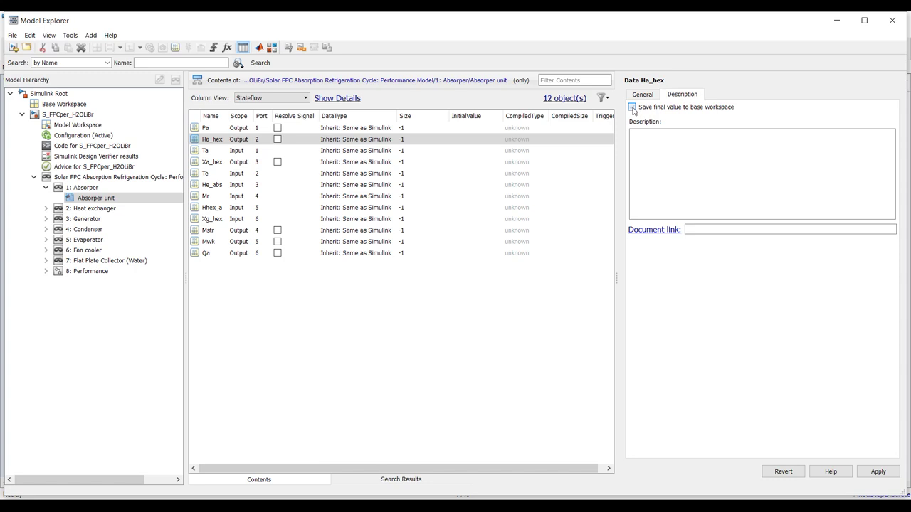
{"action": "left_click", "coordinate": [878, 472]}
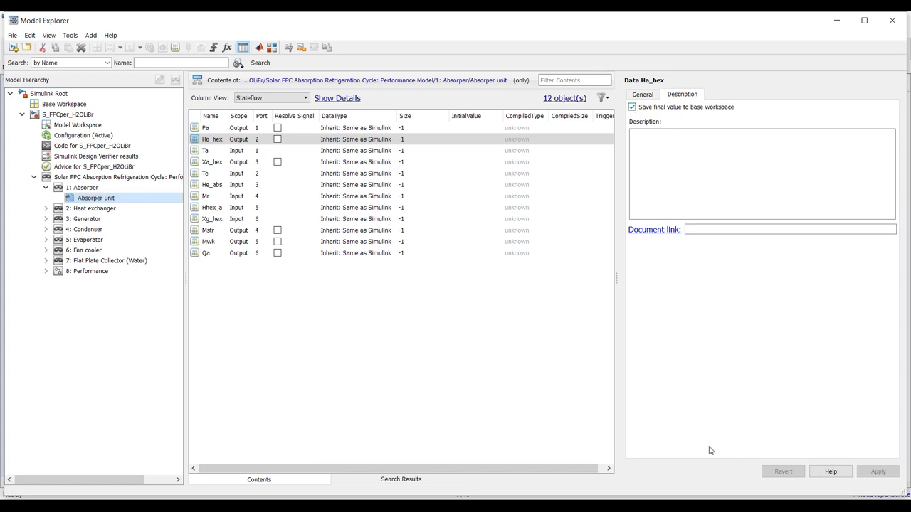
Show the data of the FPC water function inside 7: Flat Plate Collector (Water) and save the Wp output's final value to the base workspace
{"action": "left_click", "coordinate": [45, 260]}
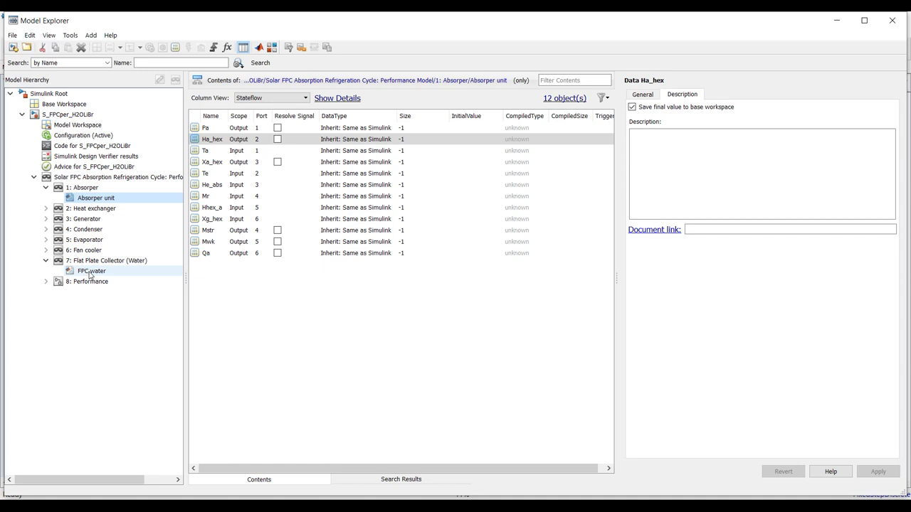
{"action": "left_click", "coordinate": [90, 272]}
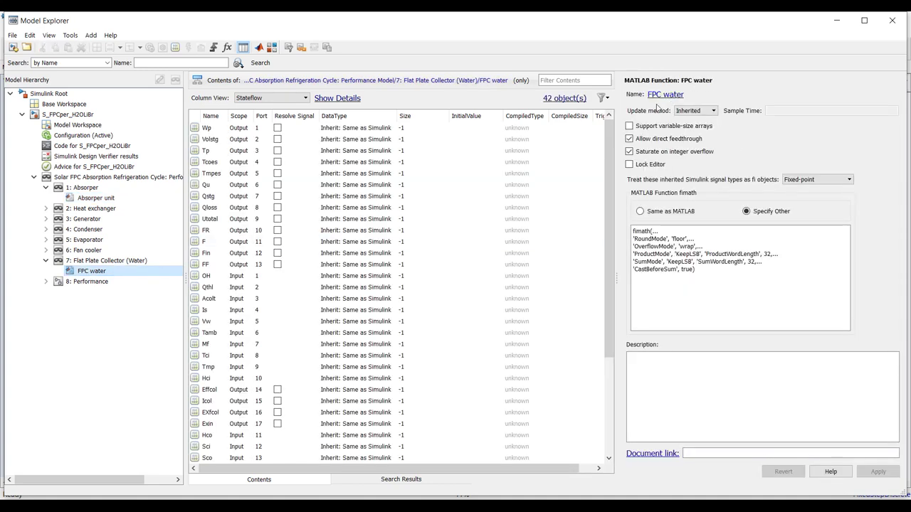
{"action": "left_click", "coordinate": [205, 128]}
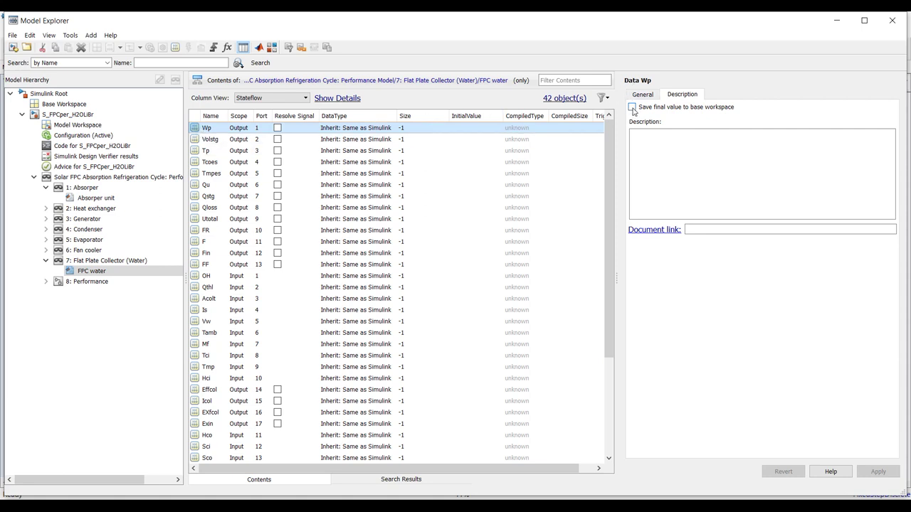
Go through the FPC water outputs Volstg to Qstg, enabling Save final value to base workspace for Tcoes, Qu and Qstg
{"action": "left_click", "coordinate": [212, 140]}
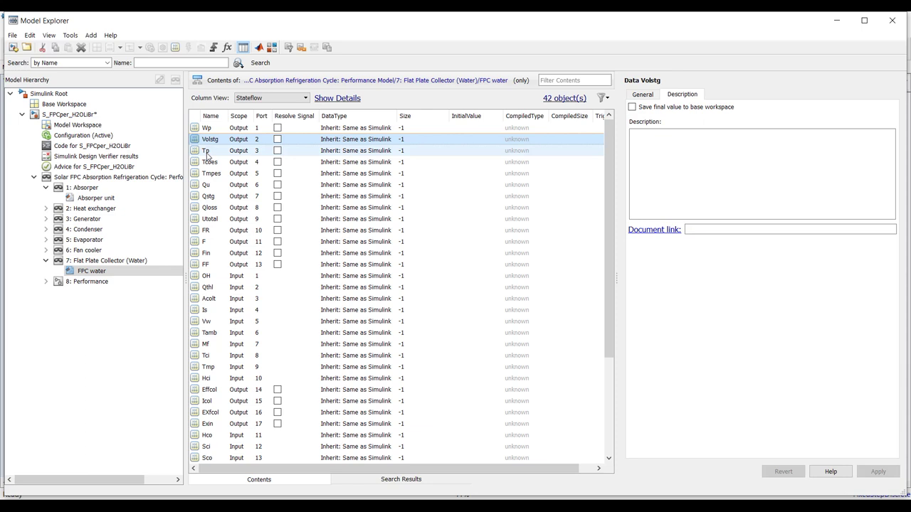
{"action": "left_click", "coordinate": [206, 152]}
{"action": "left_click", "coordinate": [210, 166]}
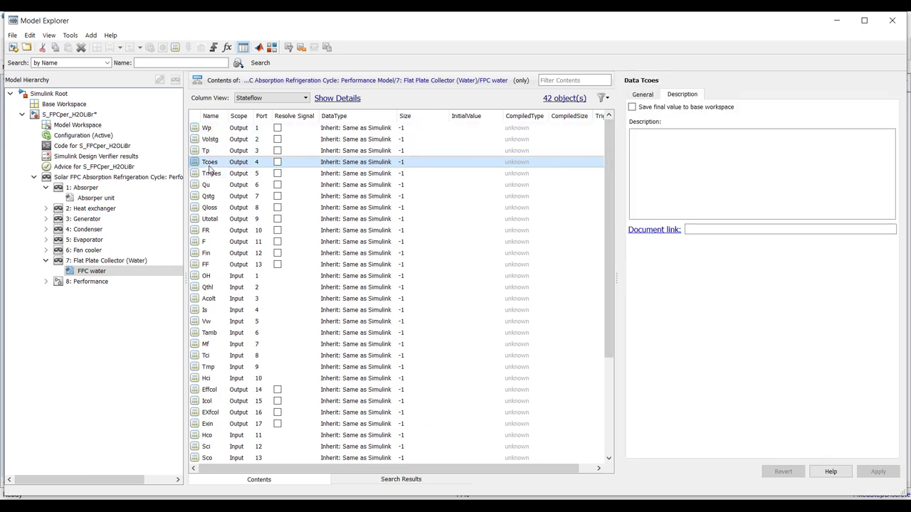
{"action": "left_click", "coordinate": [632, 106]}
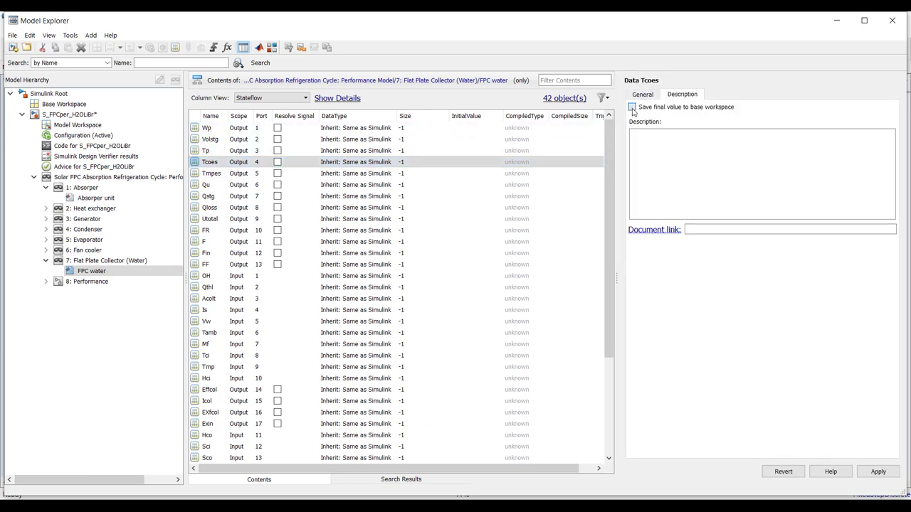
{"action": "left_click", "coordinate": [208, 175]}
{"action": "left_click", "coordinate": [207, 186]}
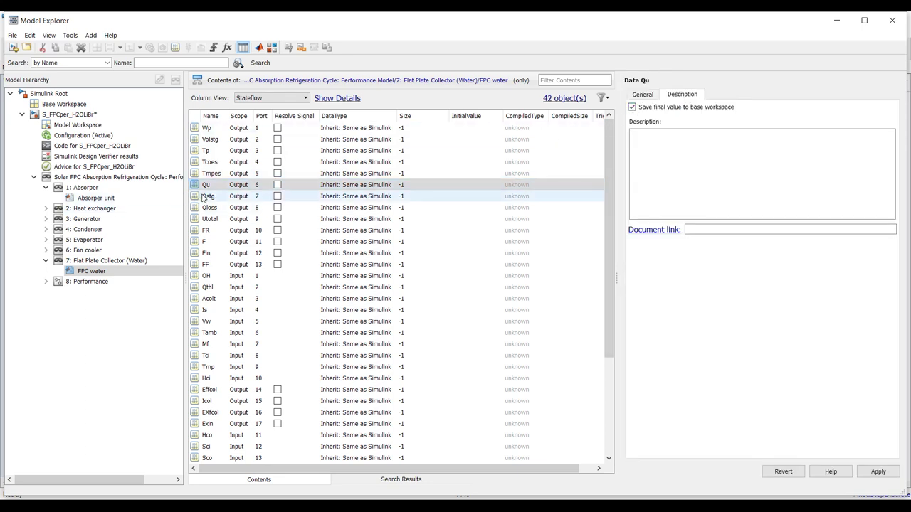
{"action": "left_click", "coordinate": [205, 197]}
{"action": "left_click", "coordinate": [632, 107]}
Check the Save final value to base workspace setting of the FPC water data from Qloss through Qthl
{"action": "left_click", "coordinate": [207, 207]}
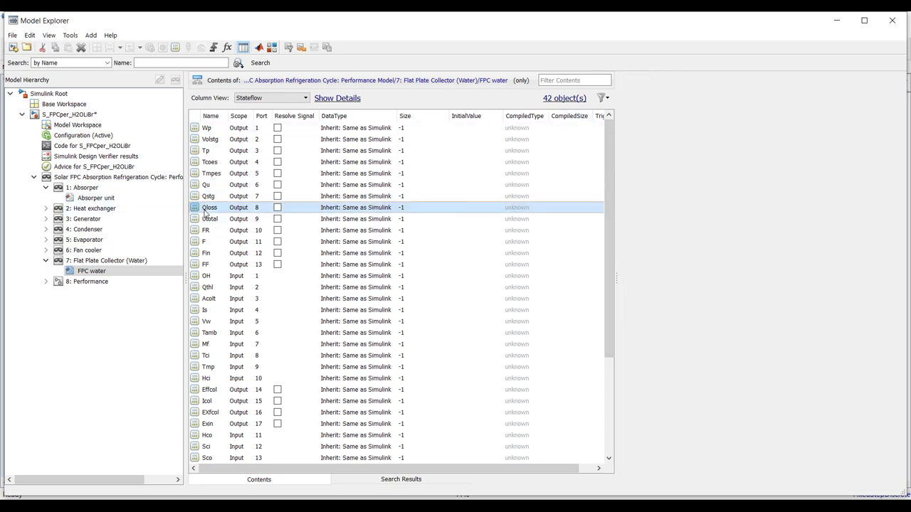
{"action": "left_click", "coordinate": [209, 219]}
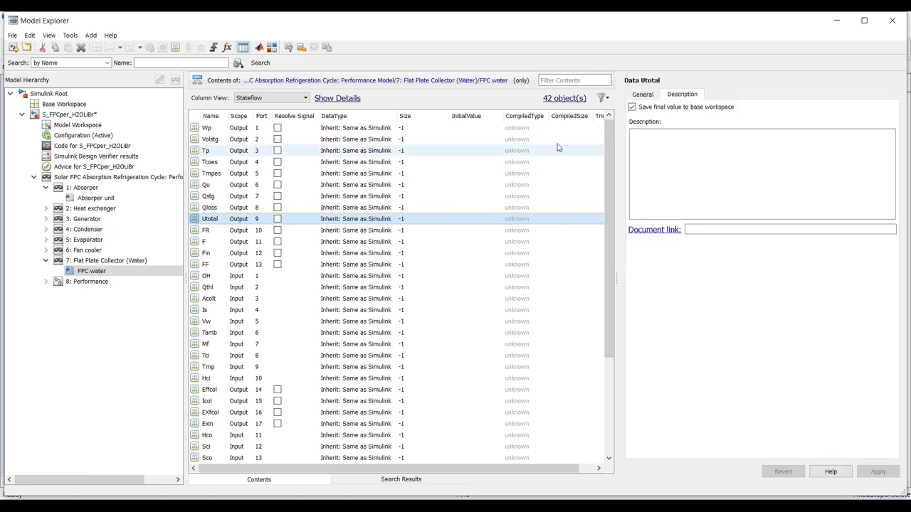
{"action": "left_click", "coordinate": [205, 233]}
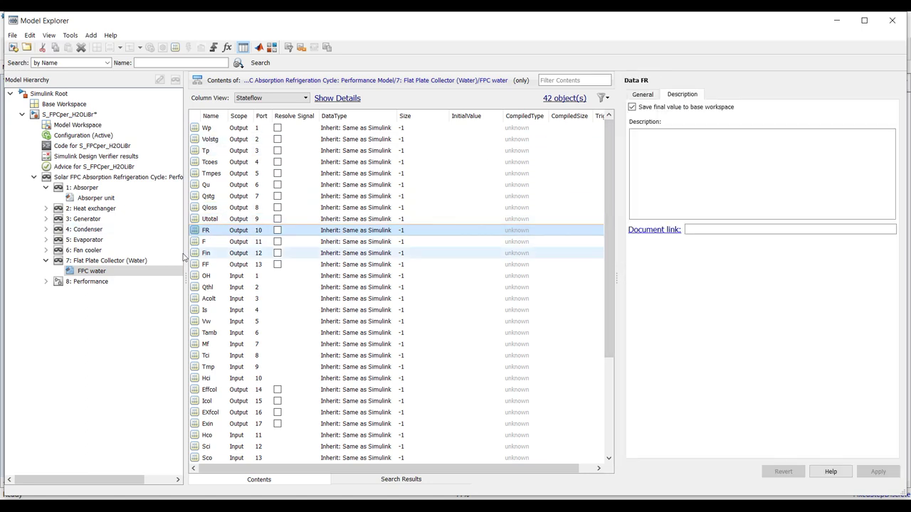
{"action": "left_click", "coordinate": [197, 243]}
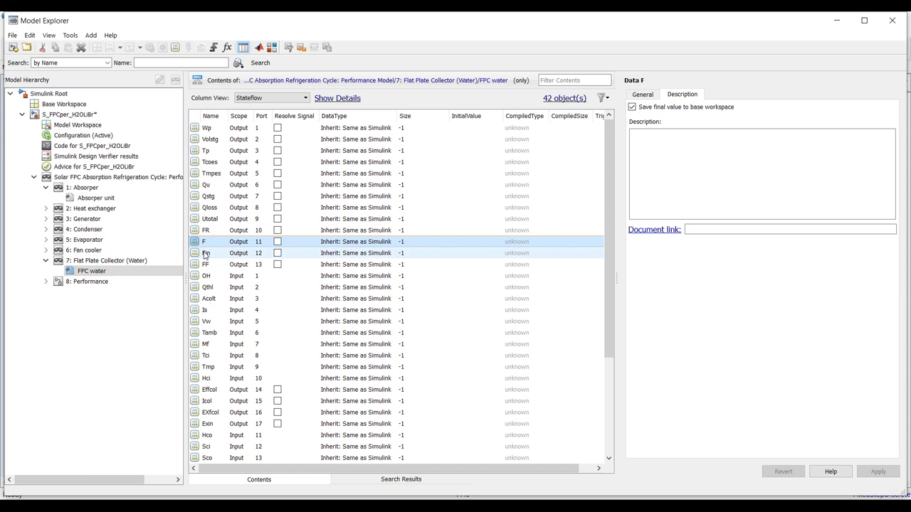
{"action": "left_click", "coordinate": [205, 253]}
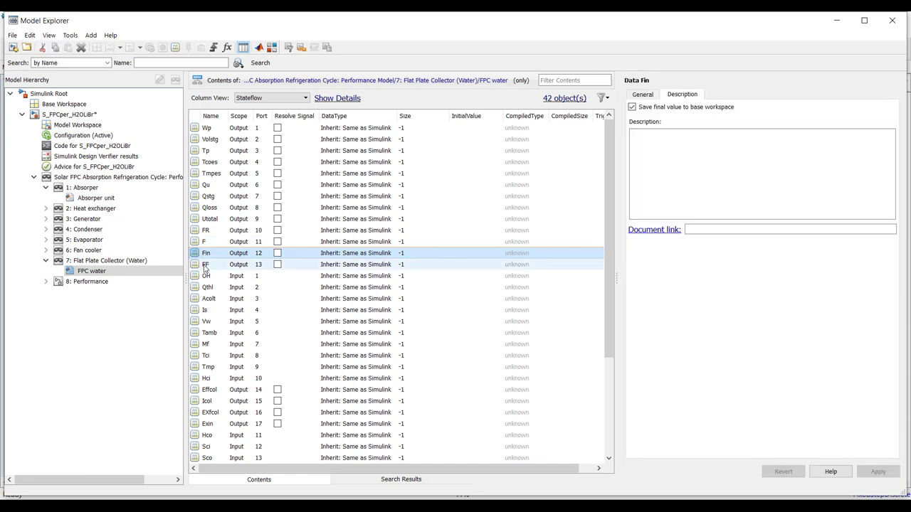
{"action": "left_click", "coordinate": [205, 265]}
{"action": "left_click", "coordinate": [206, 276]}
{"action": "left_click", "coordinate": [207, 288]}
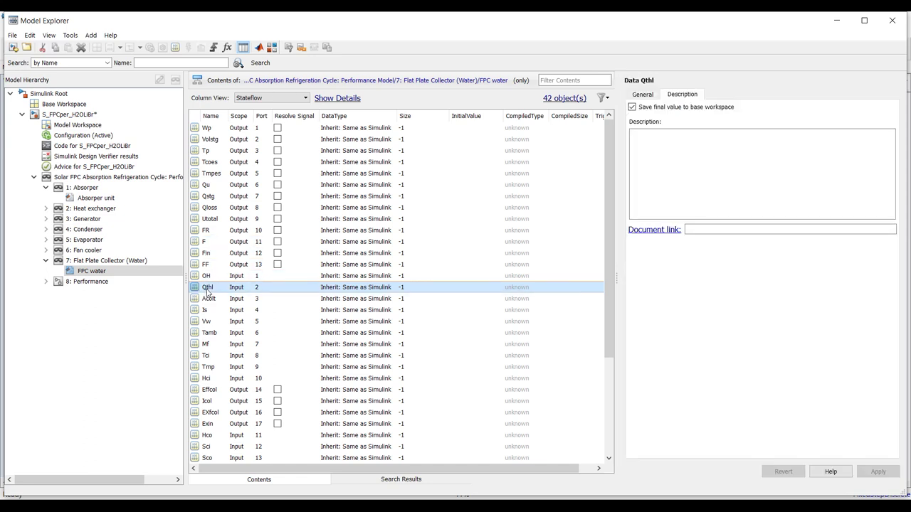
Make sure that Save final value to base workspace is enabled for the Acolt input and apply it
{"action": "left_click", "coordinate": [207, 299]}
{"action": "left_click", "coordinate": [632, 107]}
{"action": "left_click", "coordinate": [881, 471]}
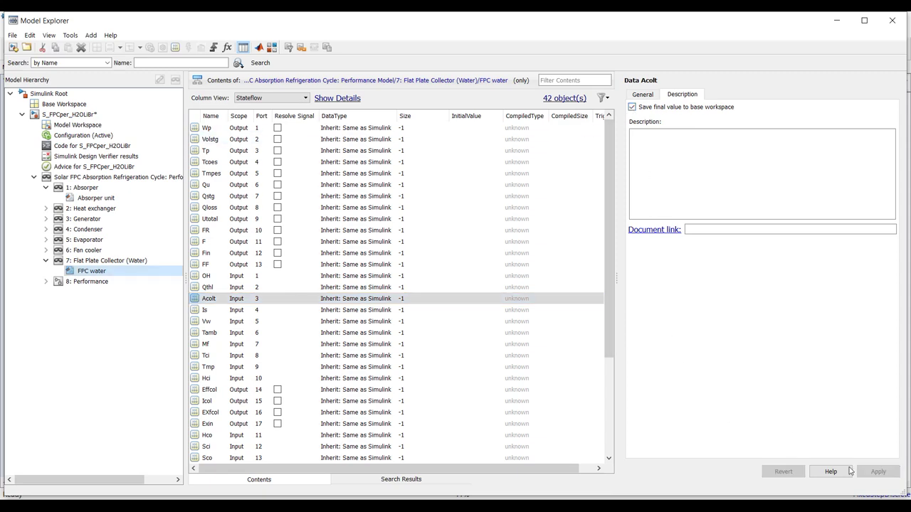
Close the Model Explorer and look at the Workspace in the MATLAB main window
{"action": "left_click", "coordinate": [892, 21]}
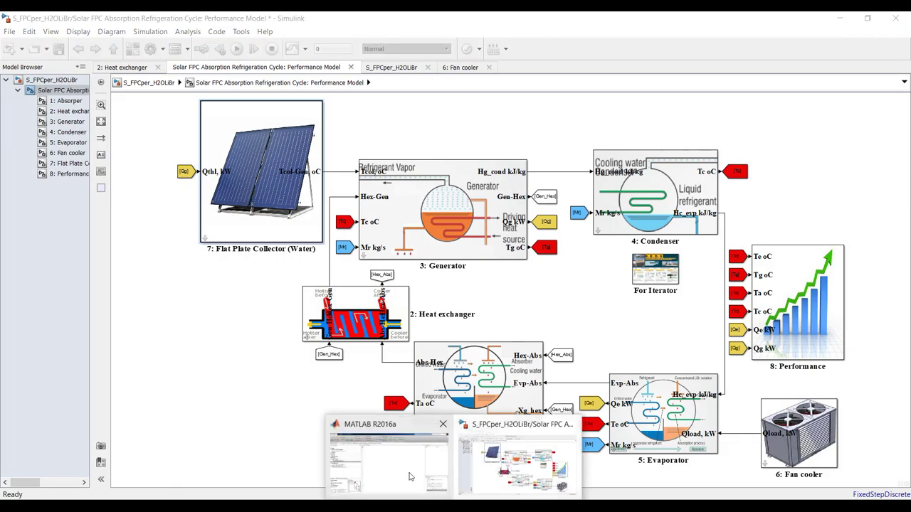
{"action": "left_click", "coordinate": [412, 477]}
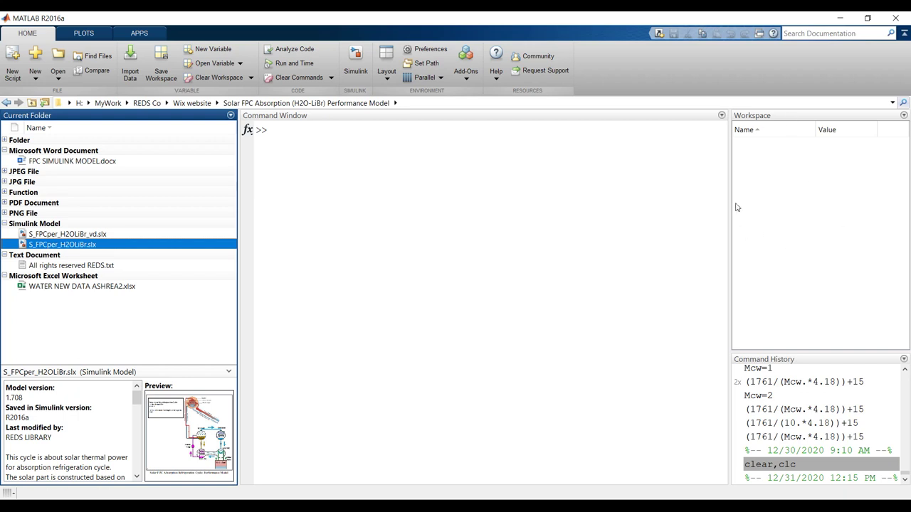
{"action": "left_click", "coordinate": [761, 116]}
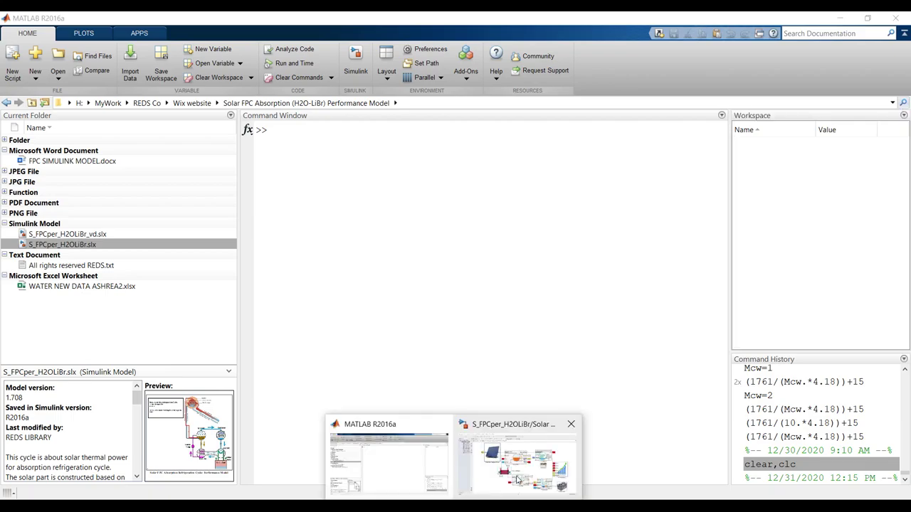
Switch back to the Simulink model, save it and run the simulation
{"action": "left_click", "coordinate": [500, 463]}
{"action": "key", "text": "ctrl+s"}
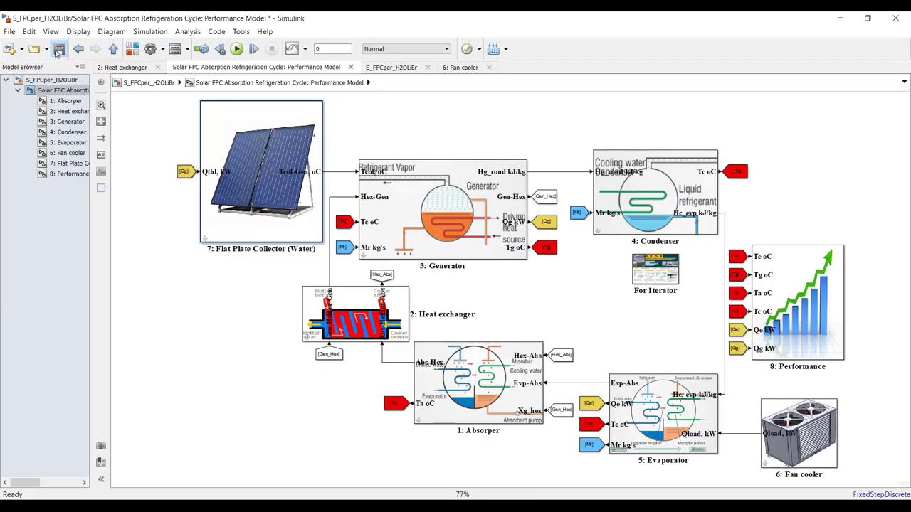
{"action": "left_click", "coordinate": [237, 49]}
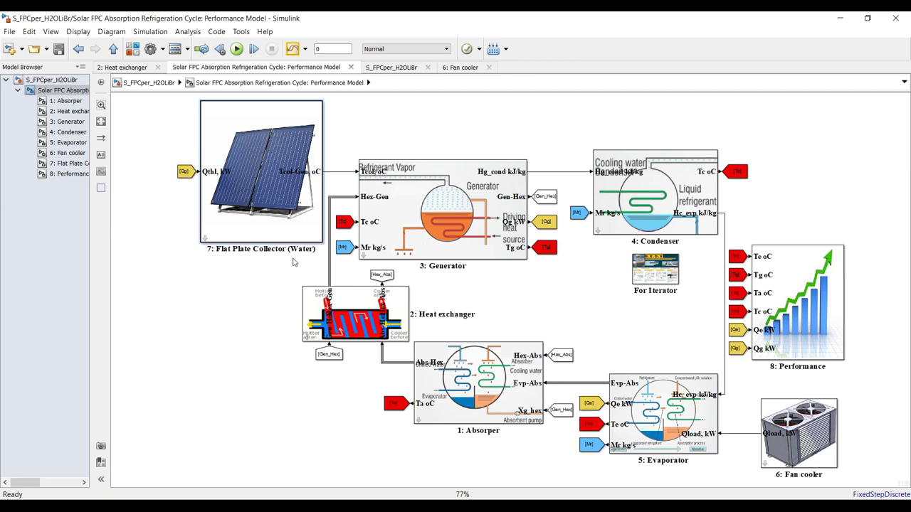
Open the 1: Absorper subsystem and examine the Absorper unit's pressure, enthalpy, concentration, strong and weak mass flow, and power outputs
{"action": "left_click", "coordinate": [65, 103]}
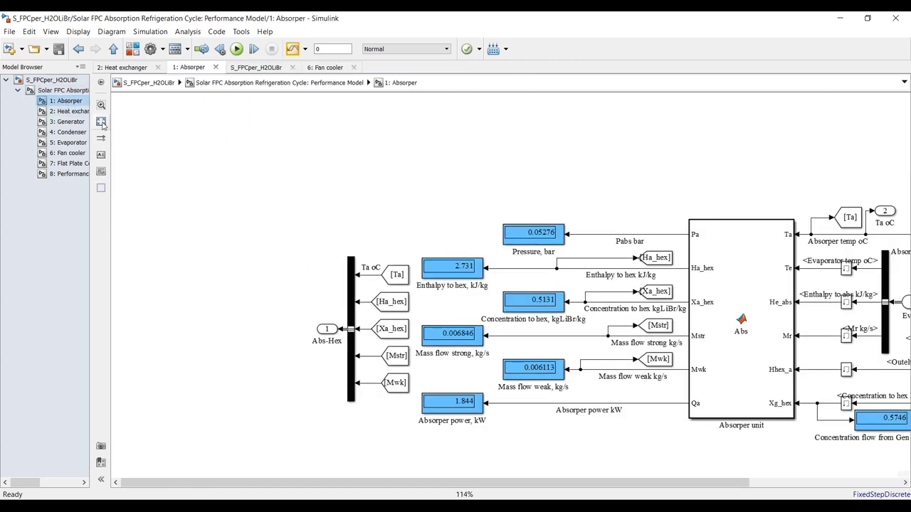
{"action": "left_click", "coordinate": [101, 122]}
{"action": "left_click", "coordinate": [531, 273]}
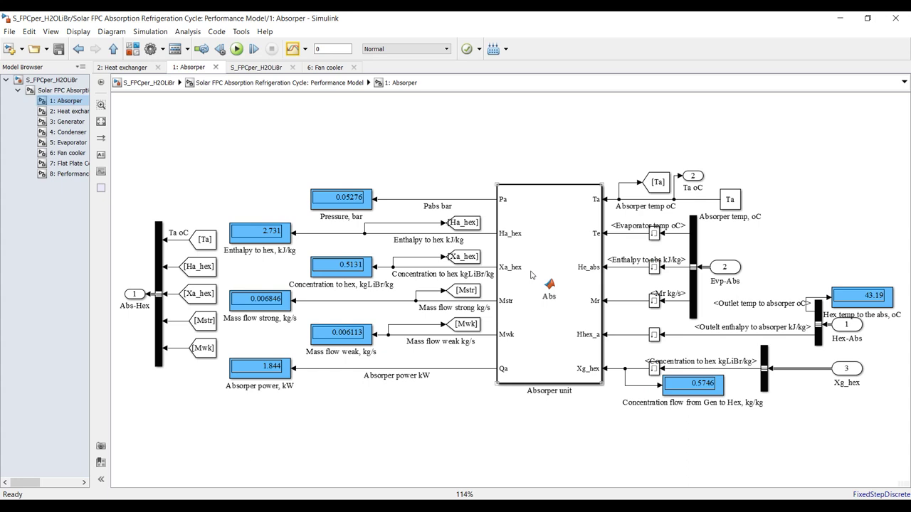
{"action": "left_click", "coordinate": [413, 199]}
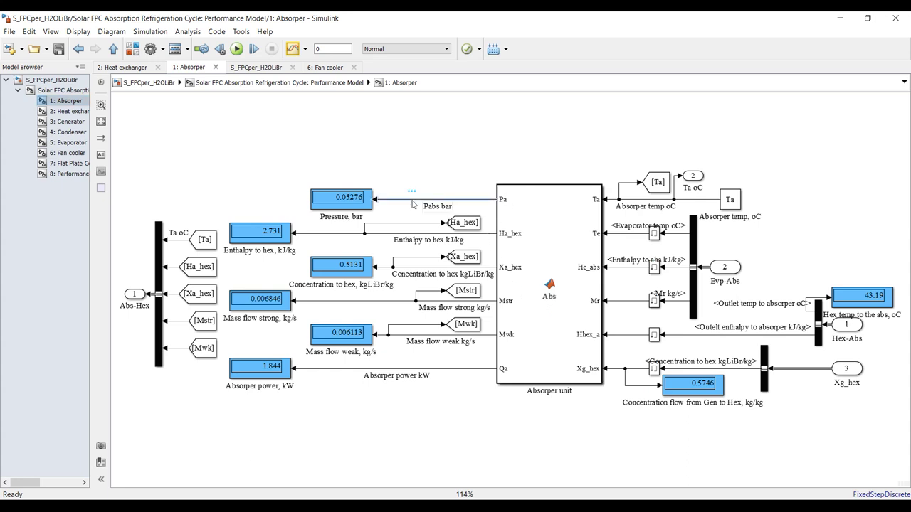
{"action": "left_click", "coordinate": [352, 234]}
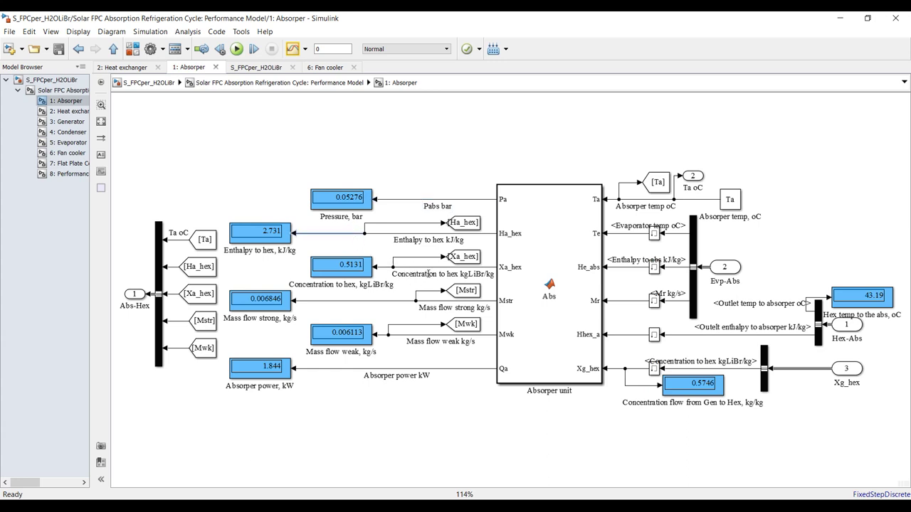
{"action": "left_click", "coordinate": [425, 268]}
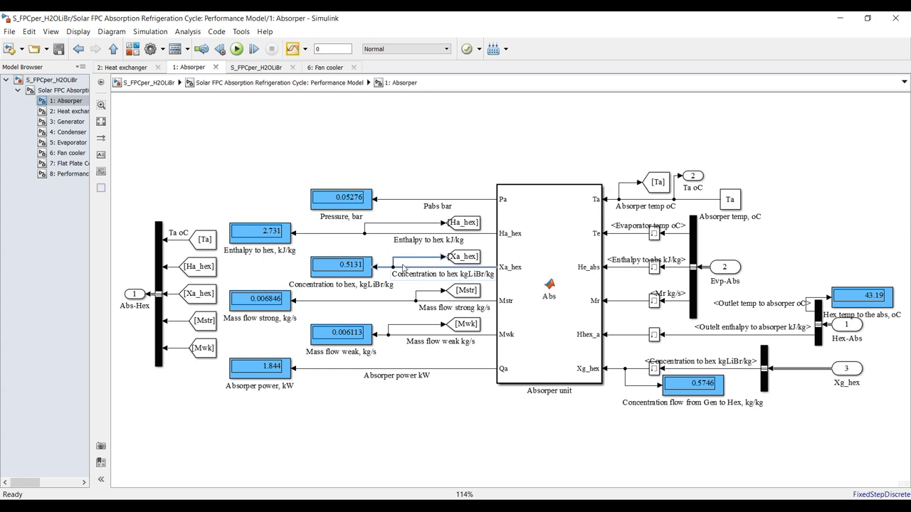
{"action": "left_click", "coordinate": [390, 301]}
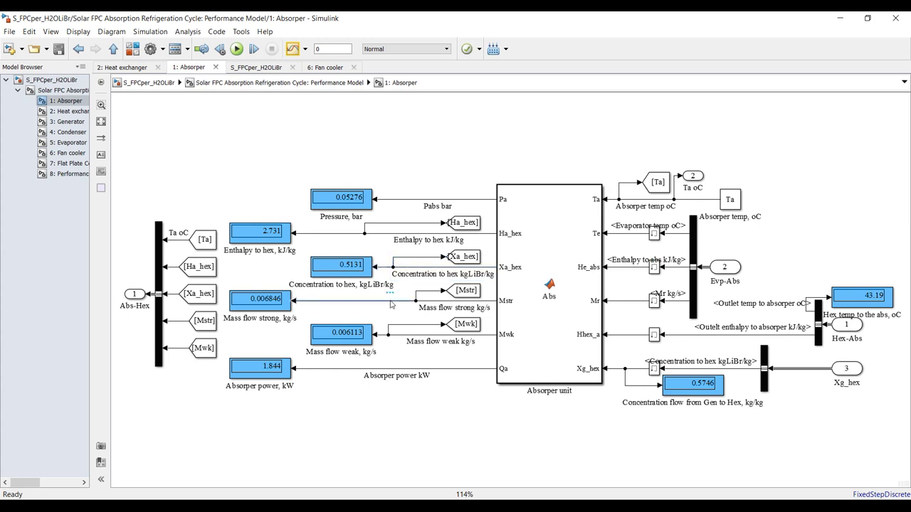
{"action": "left_click", "coordinate": [412, 335]}
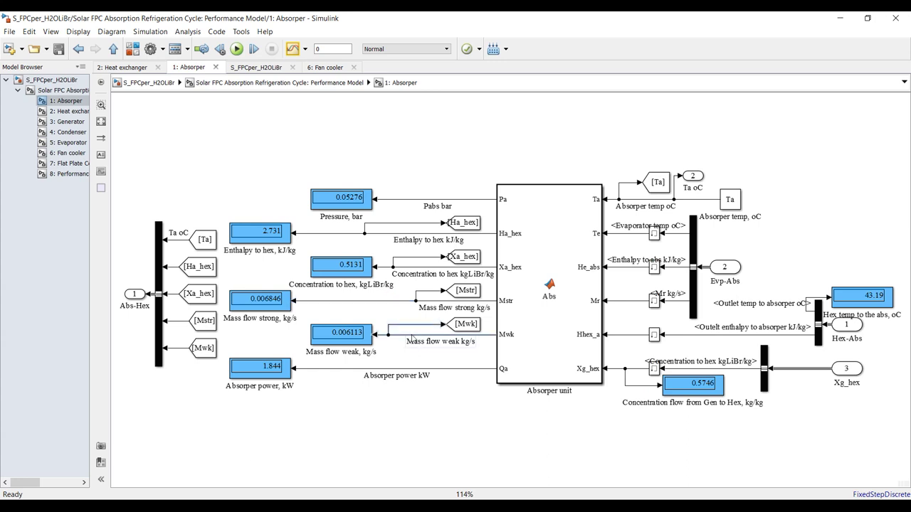
{"action": "left_click", "coordinate": [358, 369]}
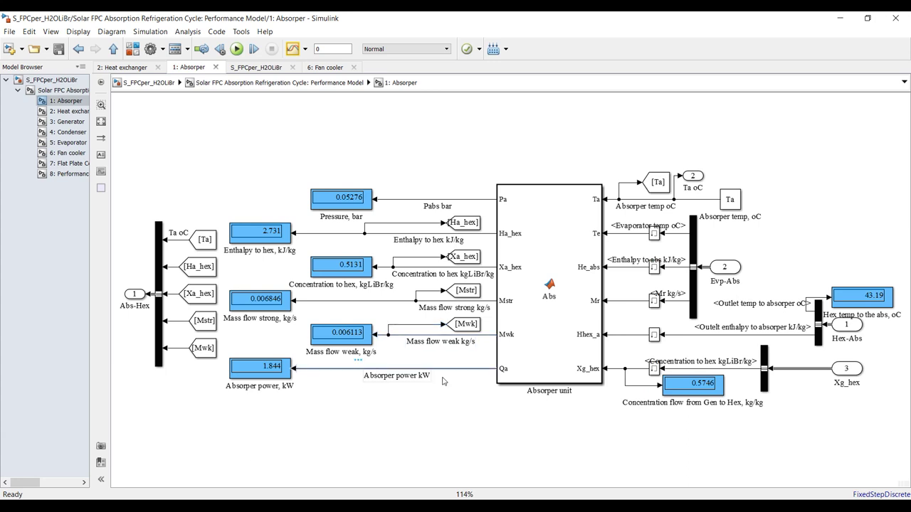
Examine the Absorper unit's input signals, its result displays and the Abs-Hex output port
{"action": "left_click", "coordinate": [676, 407]}
{"action": "left_click", "coordinate": [696, 405]}
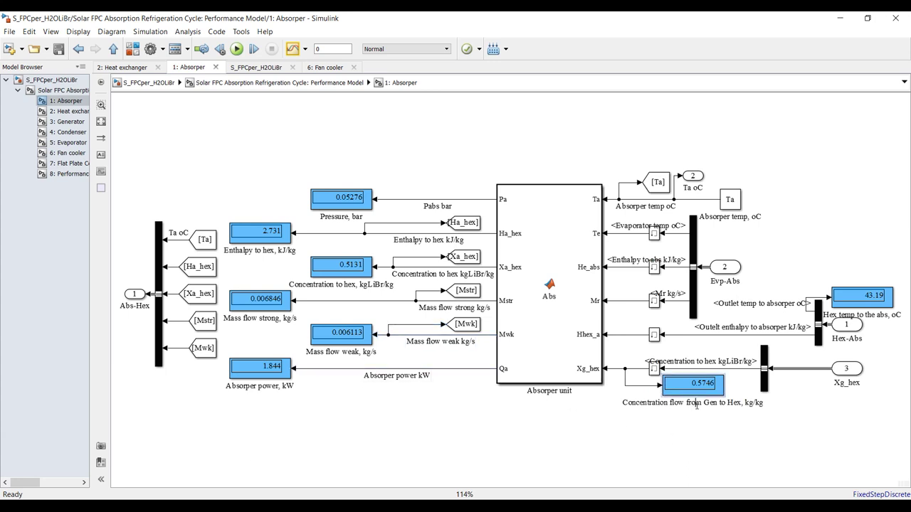
{"action": "left_click_drag", "start_coordinate": [878, 126], "coordinate": [604, 440]}
{"action": "left_click_drag", "start_coordinate": [479, 162], "coordinate": [143, 403]}
{"action": "left_click", "coordinate": [135, 295]}
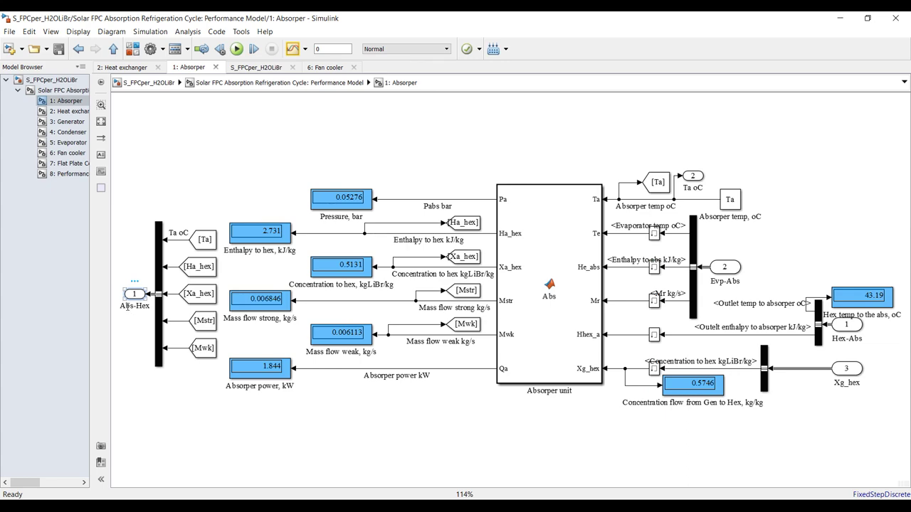
{"action": "left_click", "coordinate": [341, 199]}
{"action": "scroll", "coordinate": [546, 197], "scroll_direction": "up", "scroll_amount": 4}
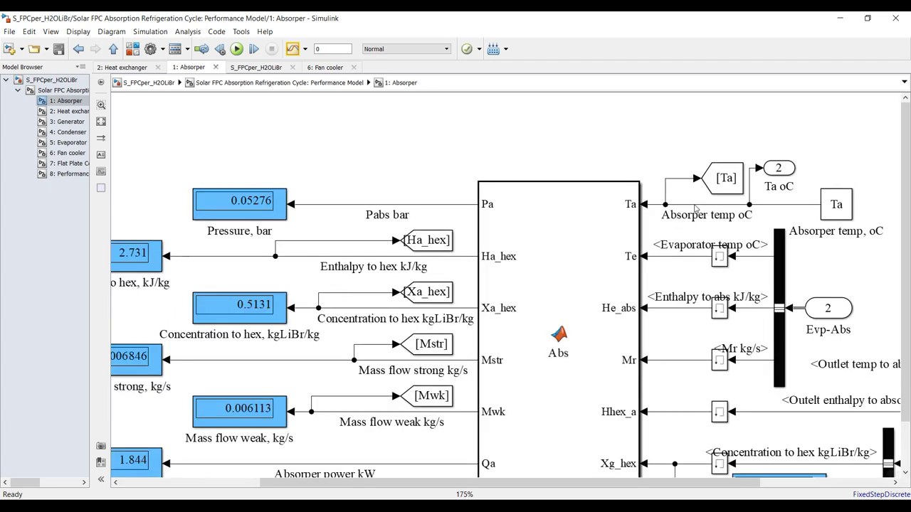
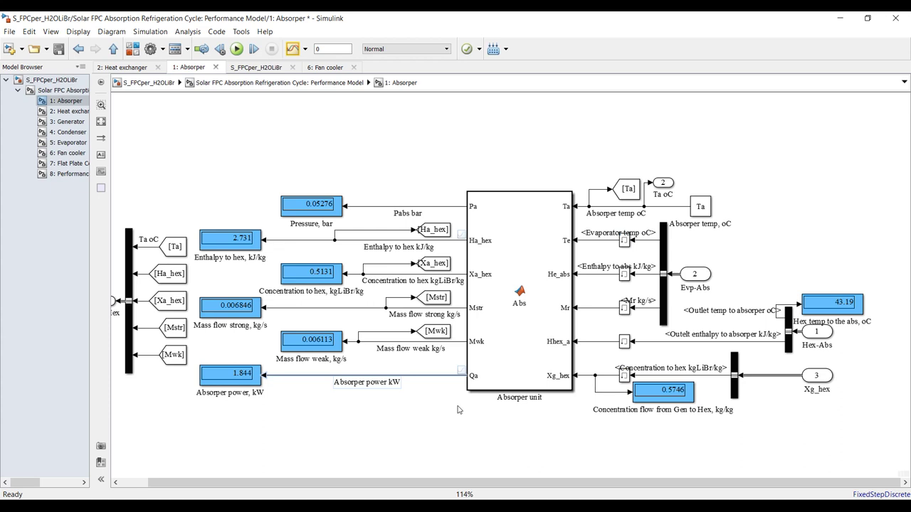
Open the 2: Heat exchanger subsystem and examine its outlet temperature and enthalpy displays and its input signals
{"action": "left_click", "coordinate": [76, 111]}
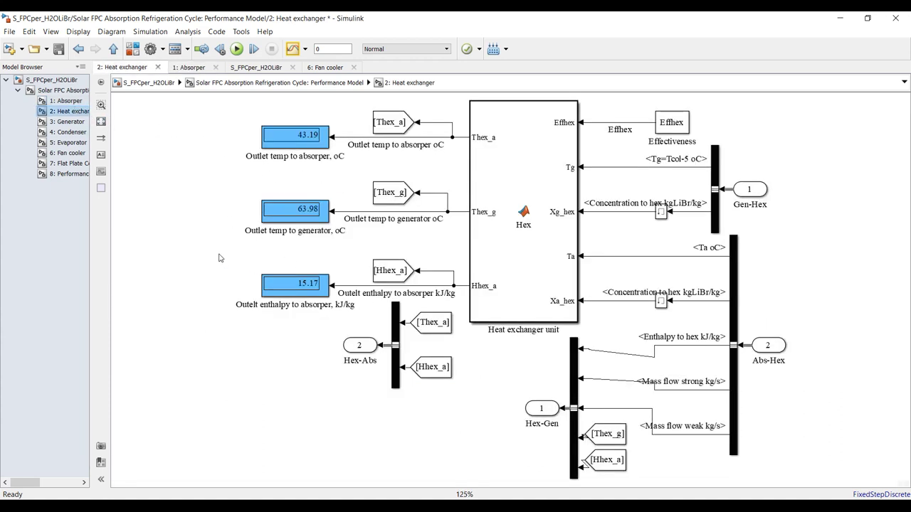
{"action": "left_click_drag", "start_coordinate": [203, 255], "coordinate": [332, 330]}
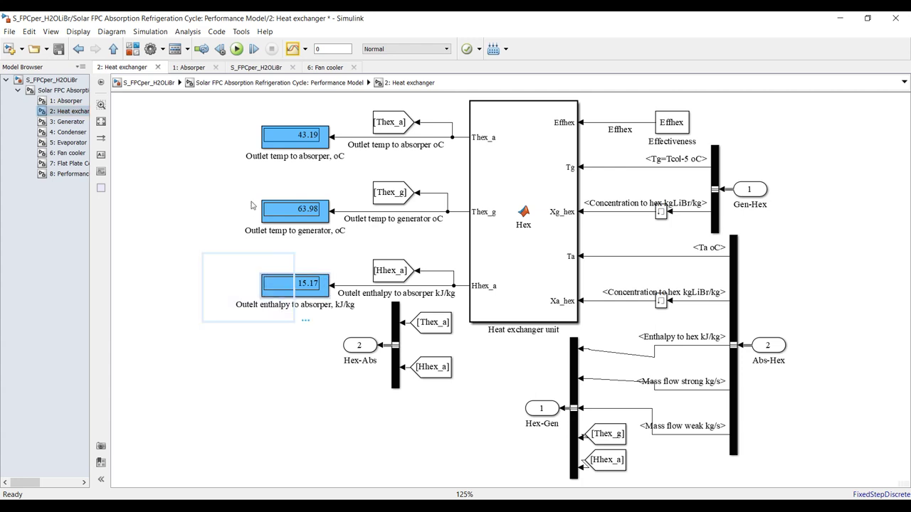
{"action": "left_click_drag", "start_coordinate": [216, 196], "coordinate": [349, 259]}
{"action": "left_click_drag", "start_coordinate": [223, 113], "coordinate": [373, 170]}
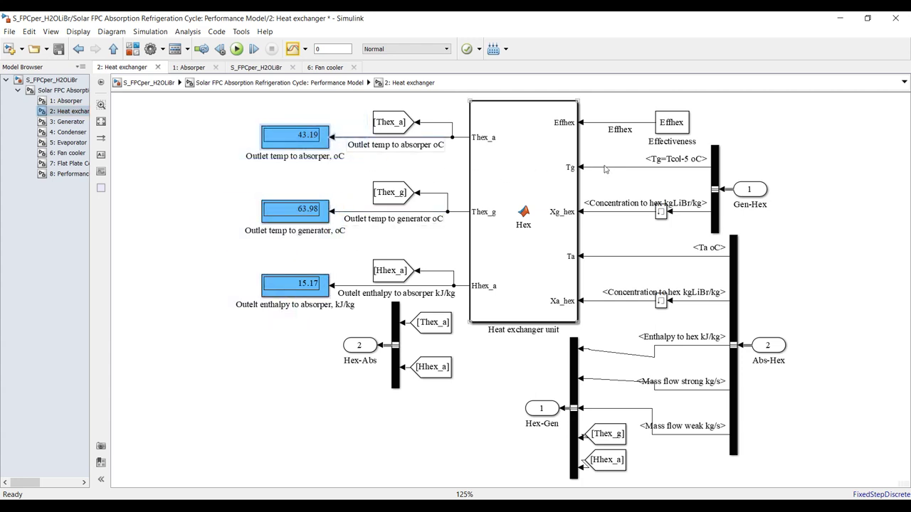
{"action": "left_click_drag", "start_coordinate": [810, 108], "coordinate": [633, 335]}
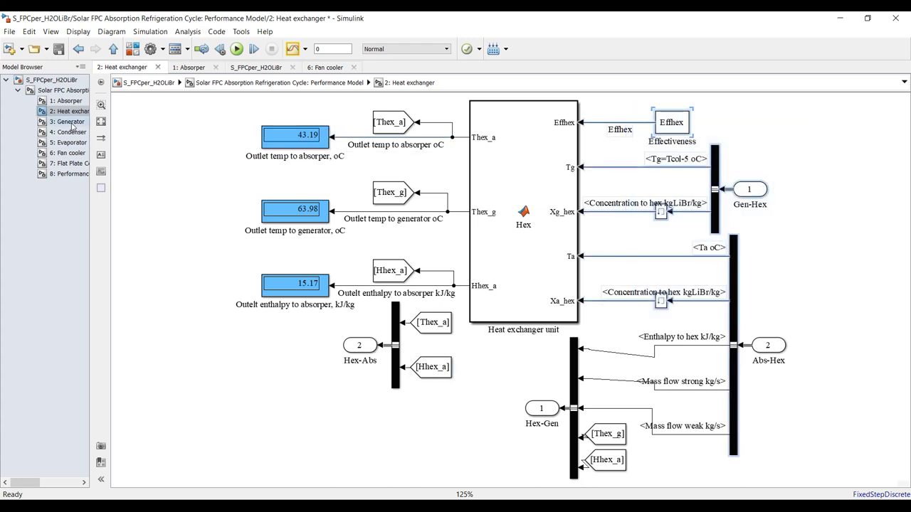
Open the 3: Generator subsystem and examine the Generator unit's effectiveness, pressure, concentration, enthalpy and power outputs
{"action": "left_click", "coordinate": [72, 122]}
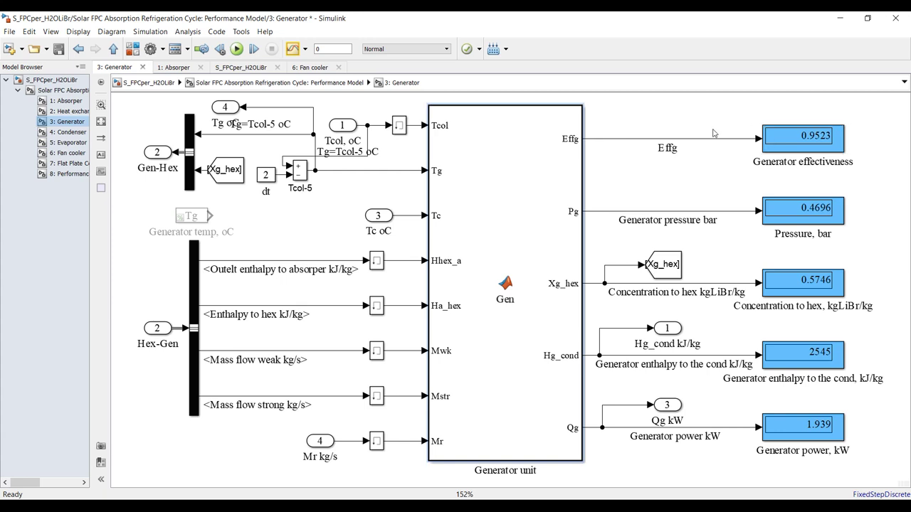
{"action": "left_click", "coordinate": [613, 140]}
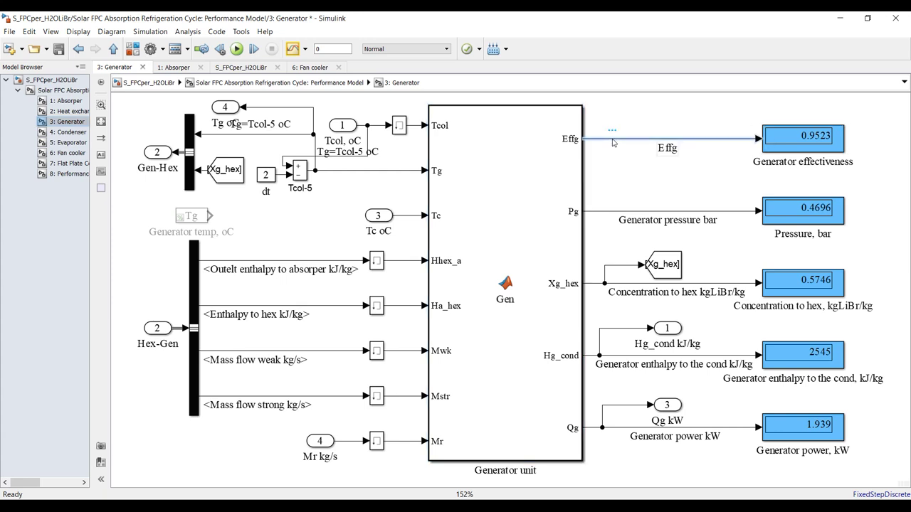
{"action": "left_click", "coordinate": [609, 211]}
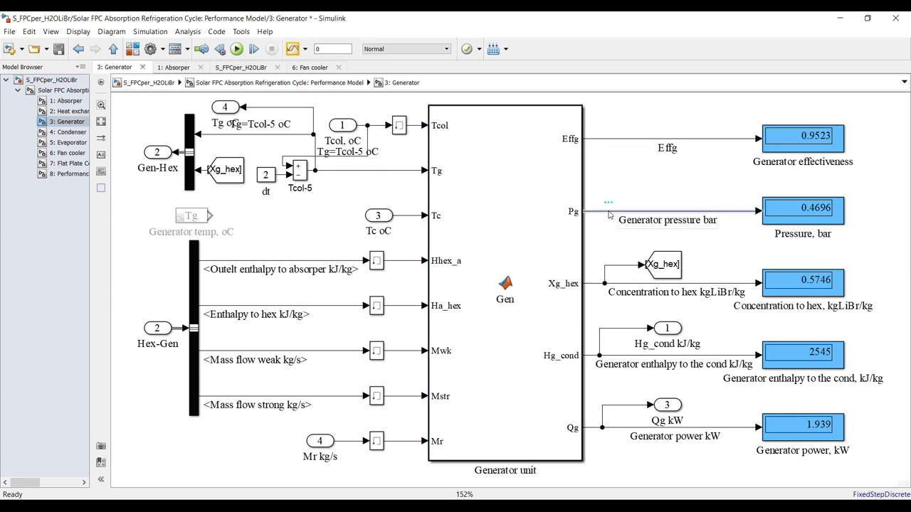
{"action": "left_click", "coordinate": [622, 284]}
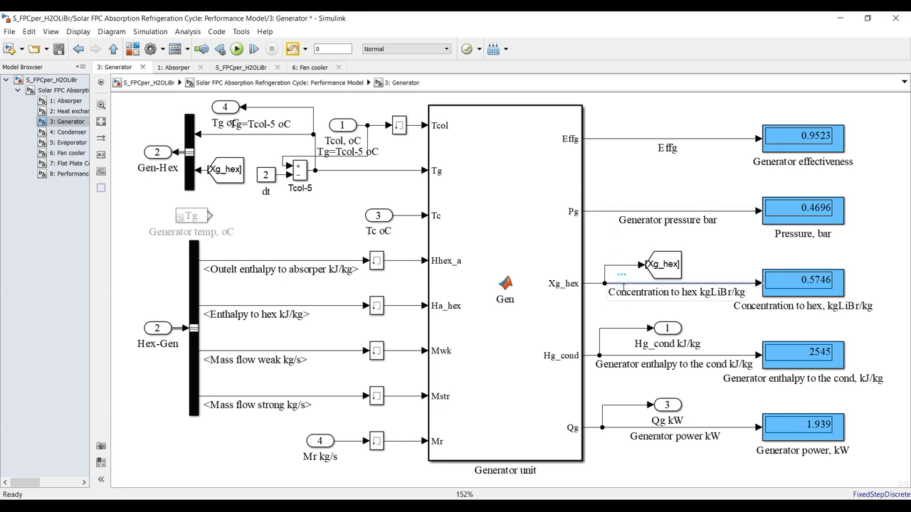
{"action": "left_click", "coordinate": [628, 358]}
{"action": "left_click", "coordinate": [631, 429]}
Review the pressure, enthalpy and power displays in the 4: Condenser subsystem and the result displays in the 5: Evaporator subsystem
{"action": "left_click", "coordinate": [68, 132]}
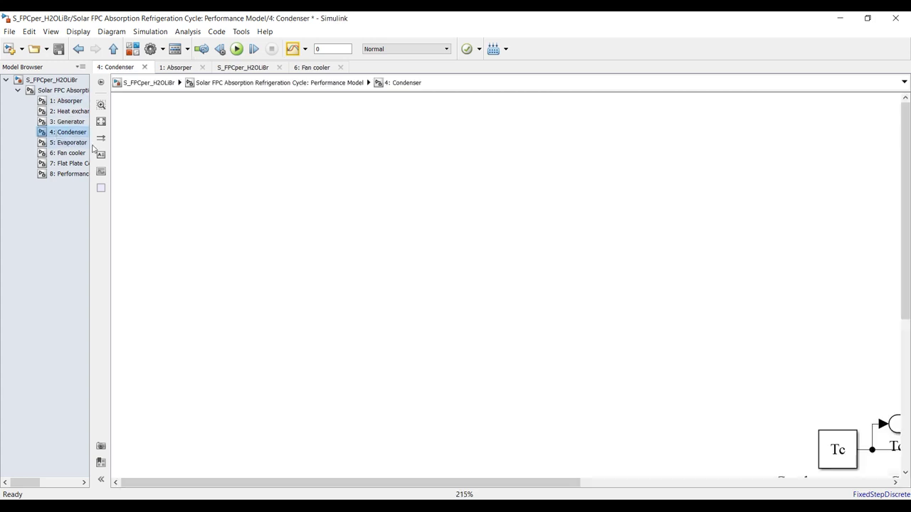
{"action": "left_click", "coordinate": [101, 121]}
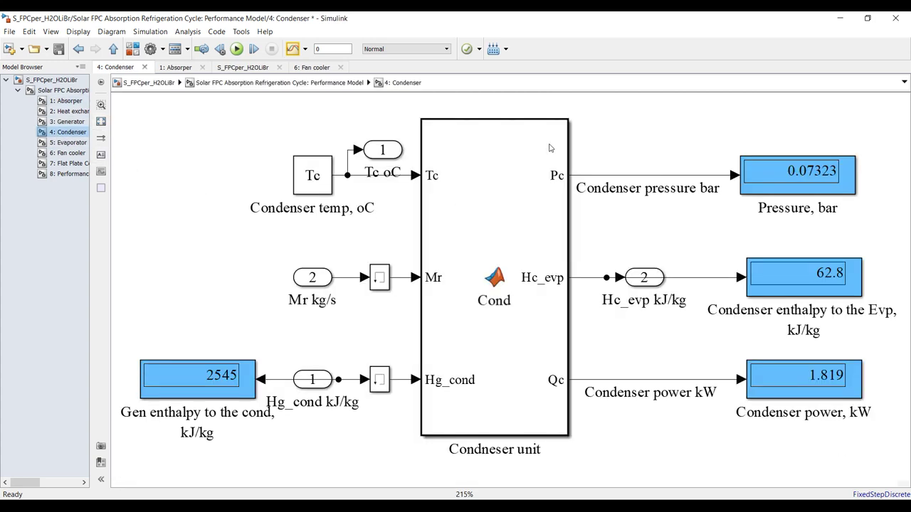
{"action": "scroll", "coordinate": [507, 151], "scroll_direction": "down", "scroll_amount": 1}
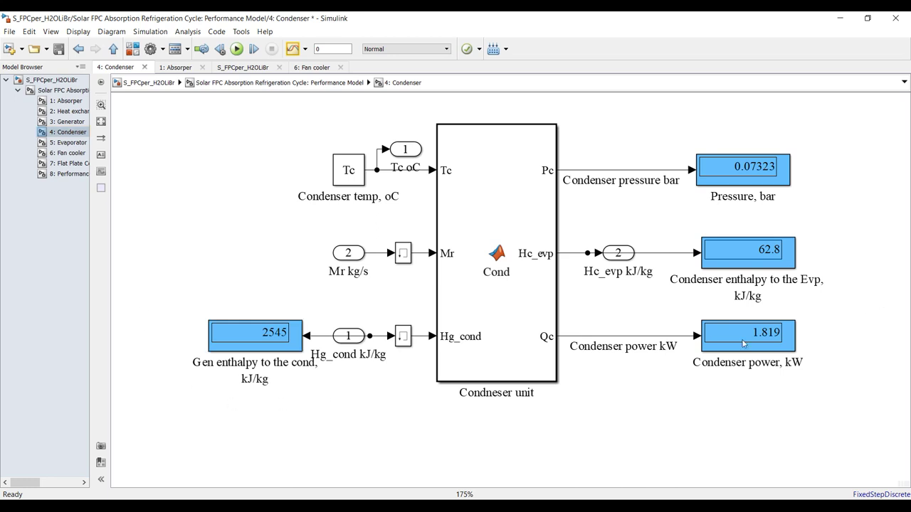
{"action": "left_click", "coordinate": [54, 143]}
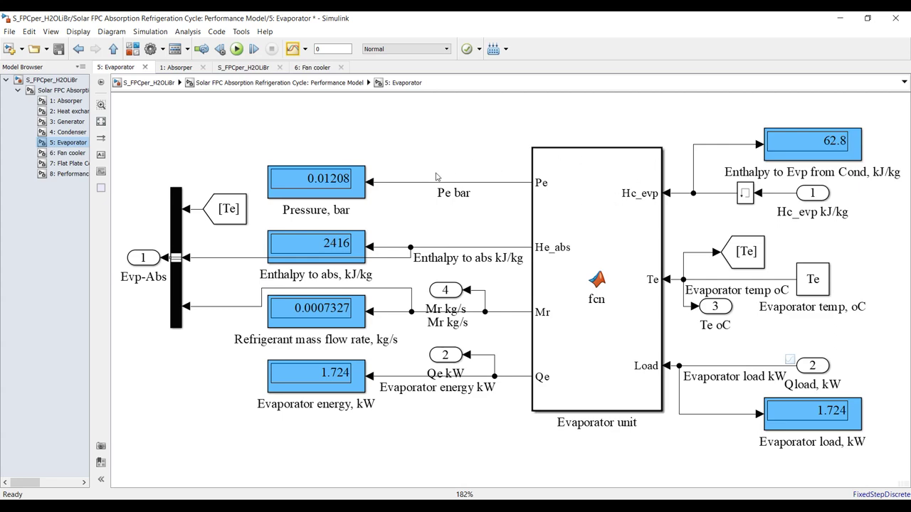
Open the 6: Fan cooler subsystem and examine its result displays, especially the Load output in kW
{"action": "left_click", "coordinate": [74, 153]}
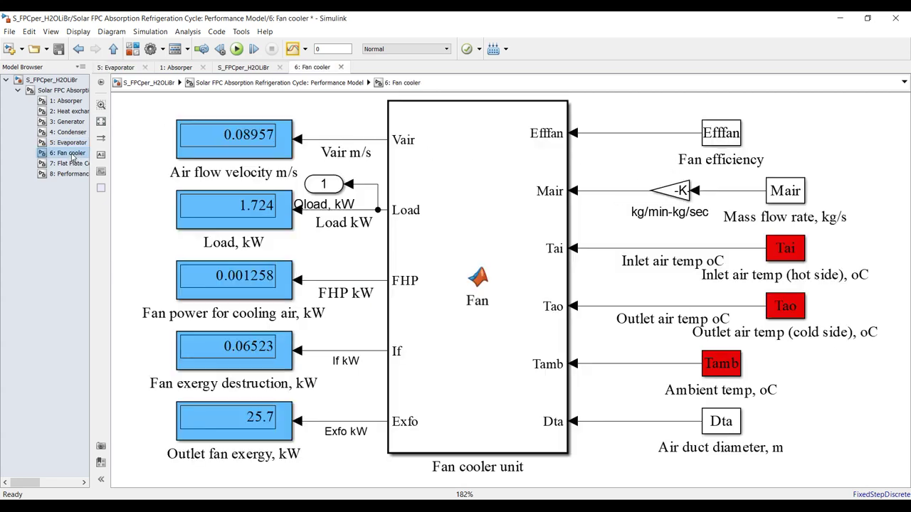
{"action": "scroll", "coordinate": [173, 158], "scroll_direction": "down", "scroll_amount": 1}
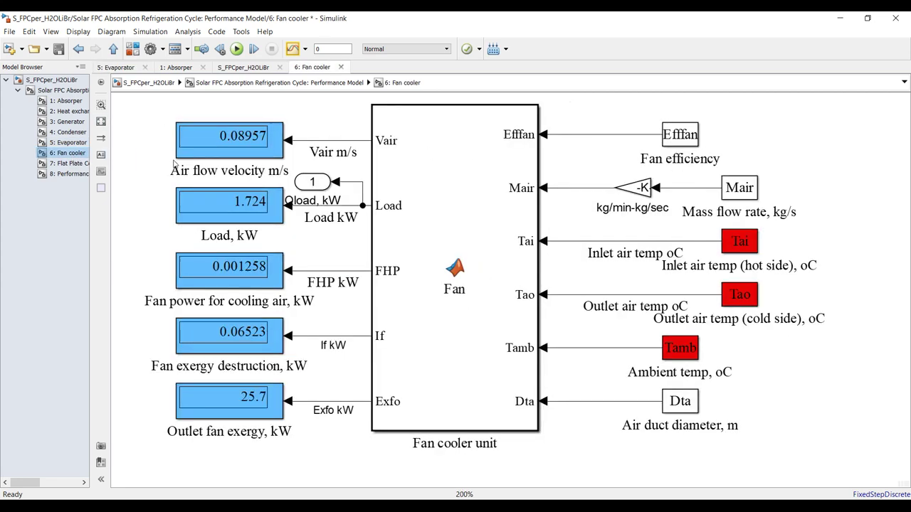
{"action": "left_click_drag", "start_coordinate": [122, 197], "coordinate": [363, 223]}
{"action": "left_click_drag", "start_coordinate": [287, 228], "coordinate": [467, 218]}
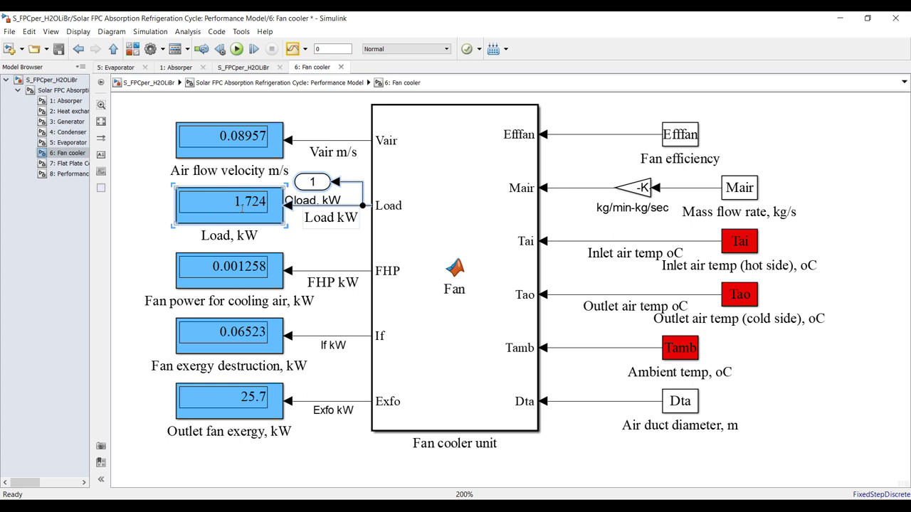
Open the 7: Flat Plate Collector (Water) subsystem and examine its pumping power, storage volume, outlet temperature and mean plate temperature displays
{"action": "left_click", "coordinate": [63, 165]}
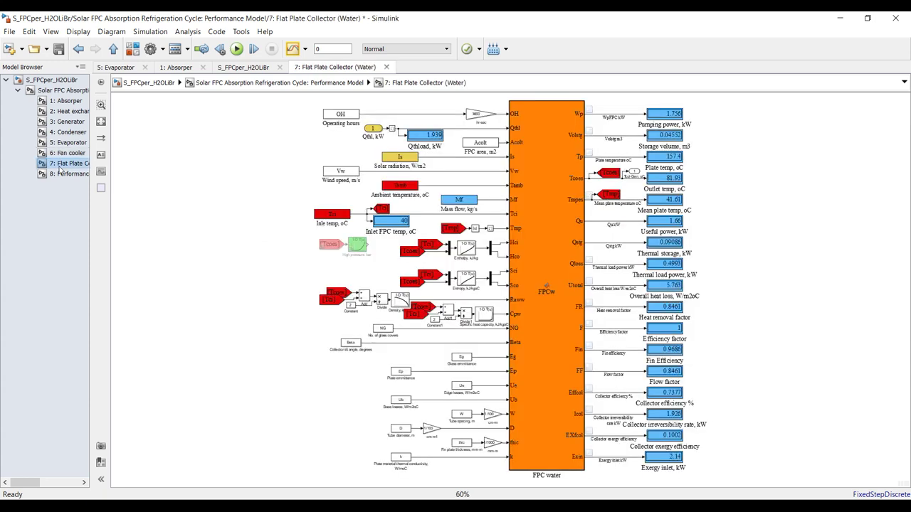
{"action": "scroll", "coordinate": [718, 111], "scroll_direction": "up", "scroll_amount": 5}
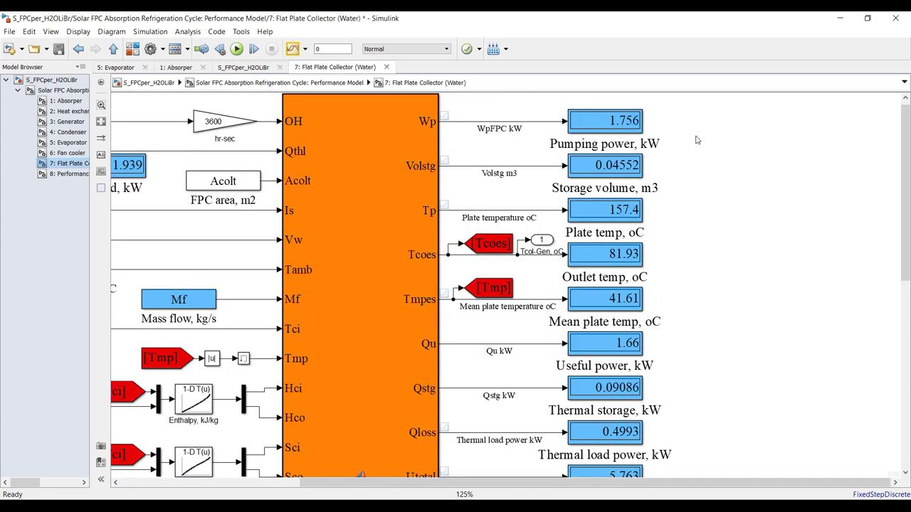
{"action": "left_click_drag", "start_coordinate": [699, 114], "coordinate": [500, 145]}
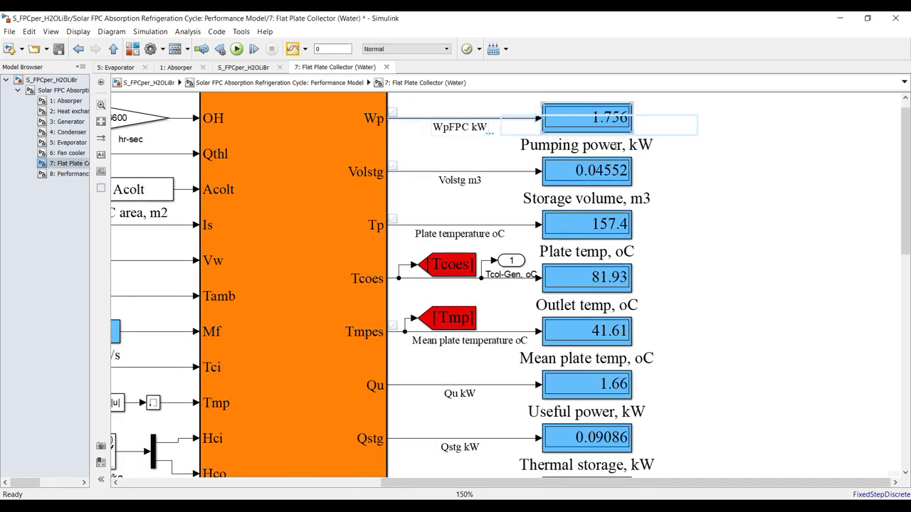
{"action": "left_click_drag", "start_coordinate": [733, 175], "coordinate": [490, 190]}
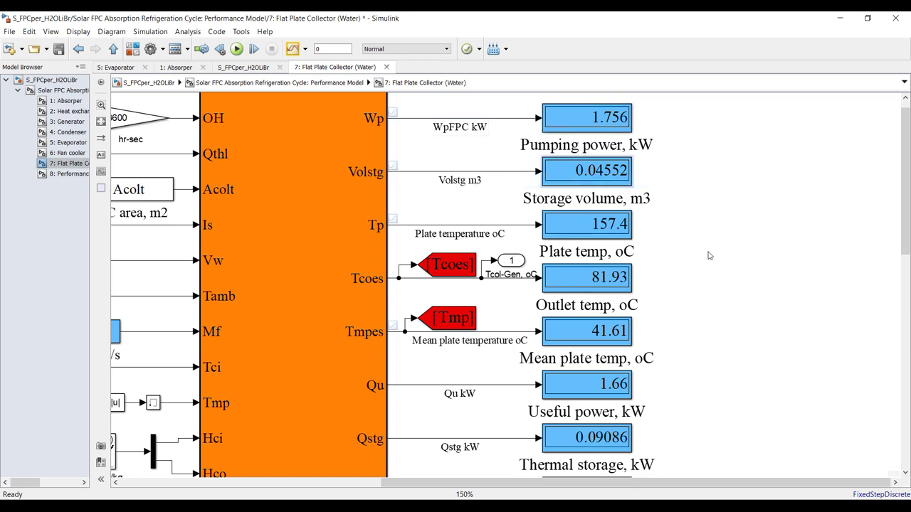
{"action": "scroll", "coordinate": [705, 240], "scroll_direction": "down", "scroll_amount": 1}
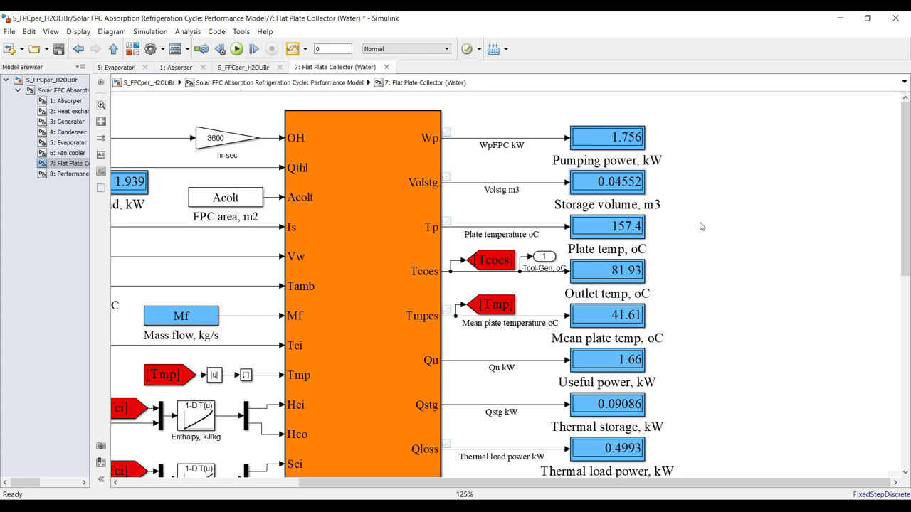
{"action": "left_click_drag", "start_coordinate": [744, 262], "coordinate": [534, 278]}
{"action": "left_click_drag", "start_coordinate": [708, 307], "coordinate": [535, 325]}
{"action": "scroll", "coordinate": [417, 204], "scroll_direction": "down", "scroll_amount": 2}
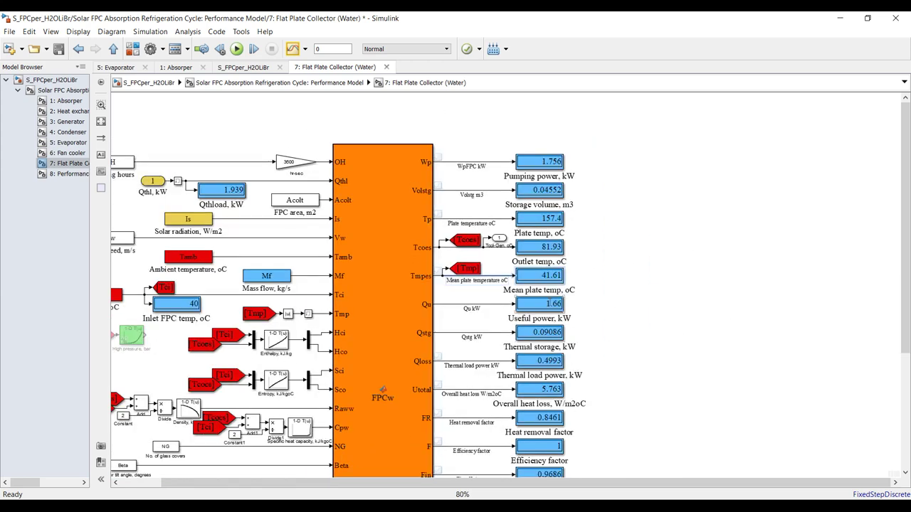
Examine the FPC water unit's remaining outputs, including the efficiency factor, flow factor and collector efficiency
{"action": "scroll", "coordinate": [559, 312], "scroll_direction": "down", "scroll_amount": 1}
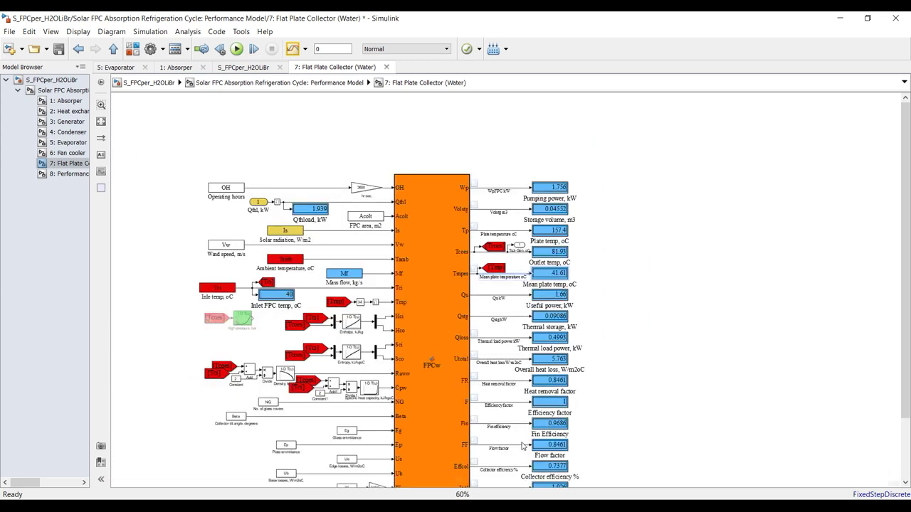
{"action": "scroll", "coordinate": [523, 447], "scroll_direction": "up", "scroll_amount": 3}
{"action": "scroll", "coordinate": [490, 385], "scroll_direction": "up", "scroll_amount": 2}
{"action": "left_click_drag", "start_coordinate": [740, 279], "coordinate": [472, 308]}
{"action": "left_click_drag", "start_coordinate": [752, 356], "coordinate": [463, 345]}
{"action": "scroll", "coordinate": [481, 354], "scroll_direction": "down", "scroll_amount": 2}
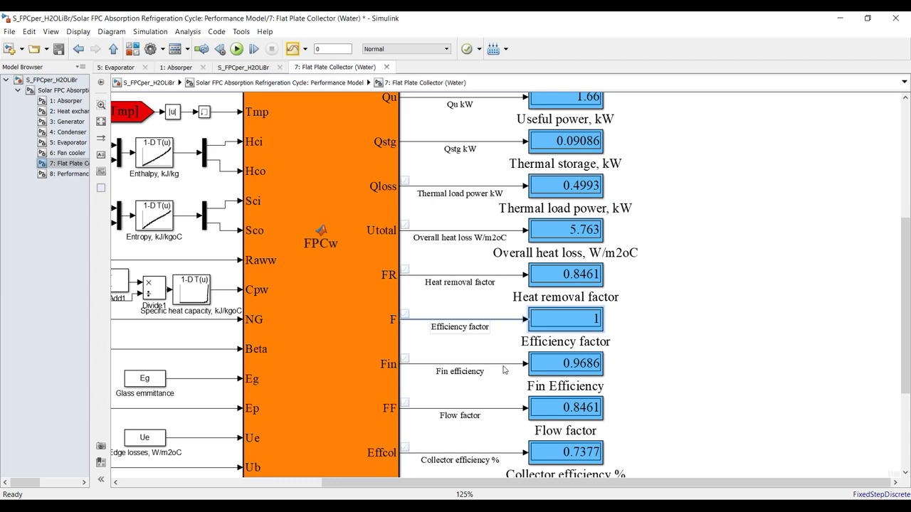
{"action": "left_click_drag", "start_coordinate": [654, 400], "coordinate": [427, 426]}
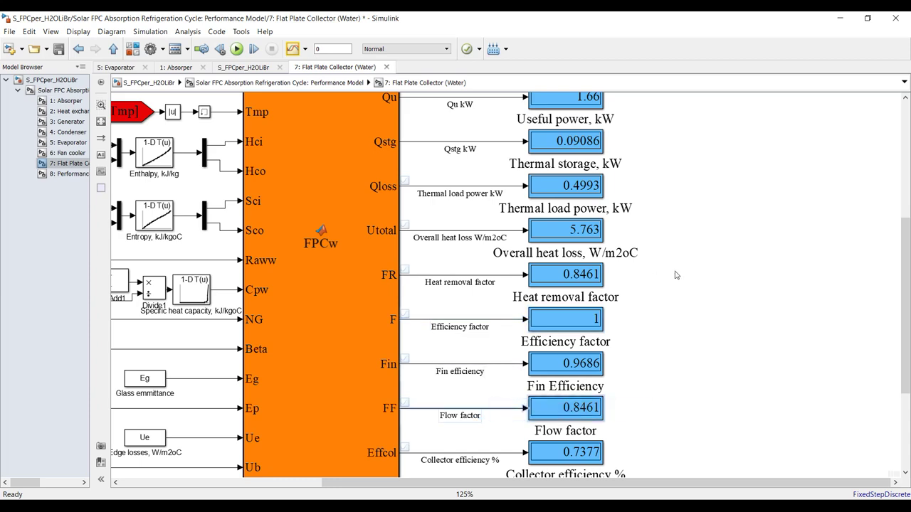
{"action": "scroll", "coordinate": [676, 276], "scroll_direction": "down", "scroll_amount": 2}
{"action": "scroll", "coordinate": [643, 424], "scroll_direction": "up", "scroll_amount": 3}
{"action": "left_click_drag", "start_coordinate": [691, 340], "coordinate": [471, 361]}
{"action": "scroll", "coordinate": [683, 246], "scroll_direction": "down", "scroll_amount": 3}
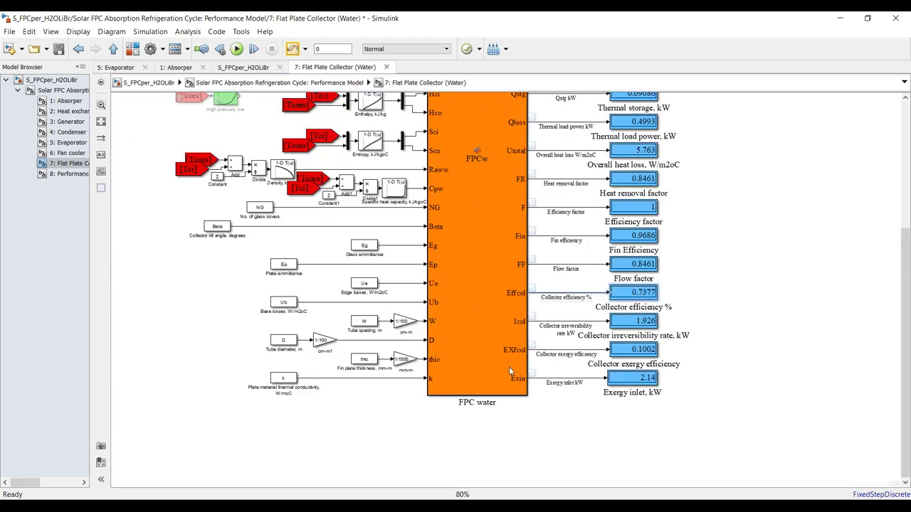
Open the 8: Performance subsystem and examine the C.O.P, Max C.O.P and Relative performance ratio displays
{"action": "left_click", "coordinate": [73, 174]}
{"action": "left_click", "coordinate": [101, 121]}
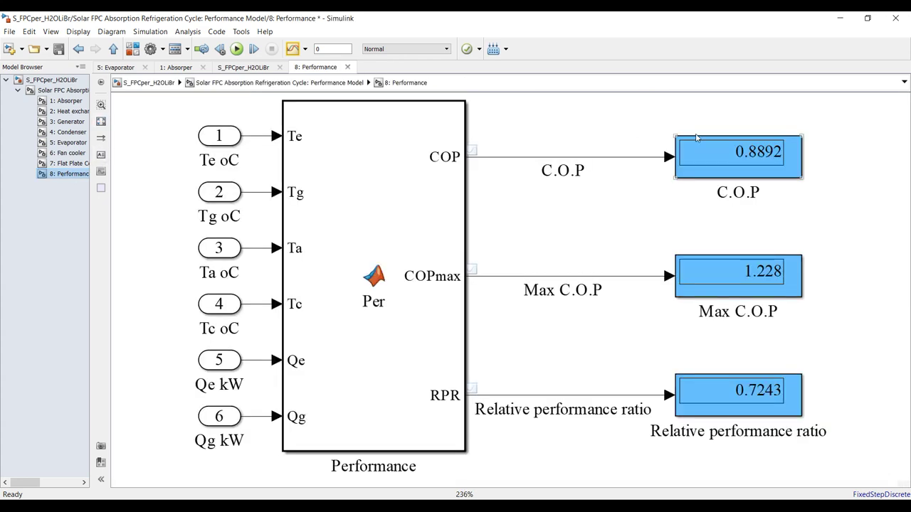
{"action": "left_click_drag", "start_coordinate": [868, 121], "coordinate": [464, 207]}
{"action": "left_click_drag", "start_coordinate": [857, 243], "coordinate": [525, 317]}
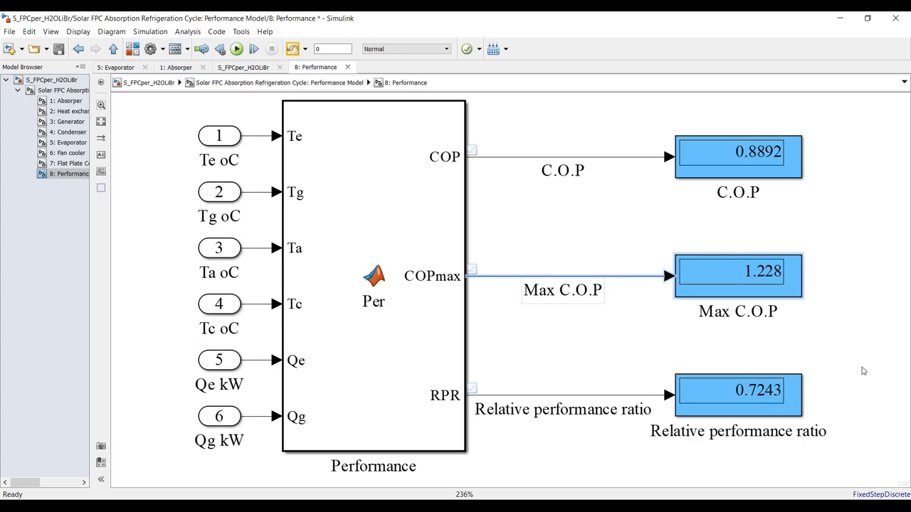
{"action": "left_click_drag", "start_coordinate": [863, 363], "coordinate": [597, 434]}
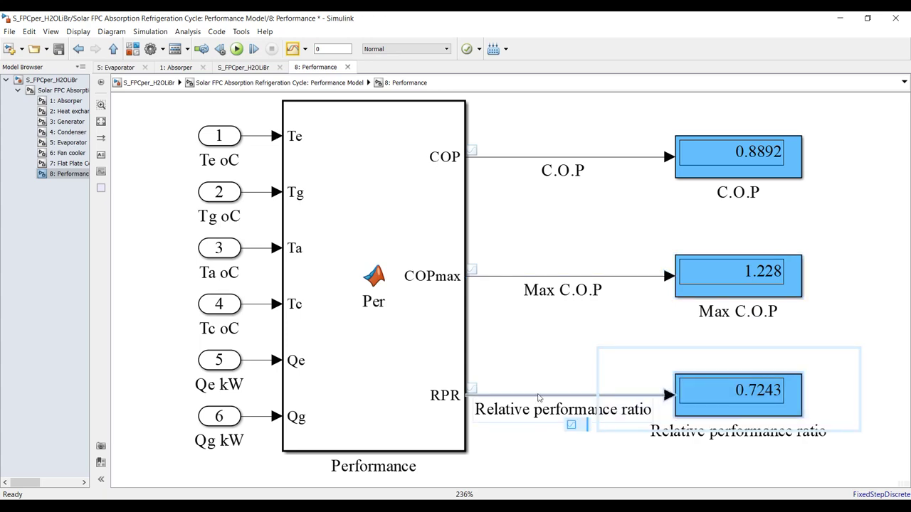
Open the Performance block's Per function code, inspect its output and input arguments, and close the editor
{"action": "double_click", "coordinate": [365, 161]}
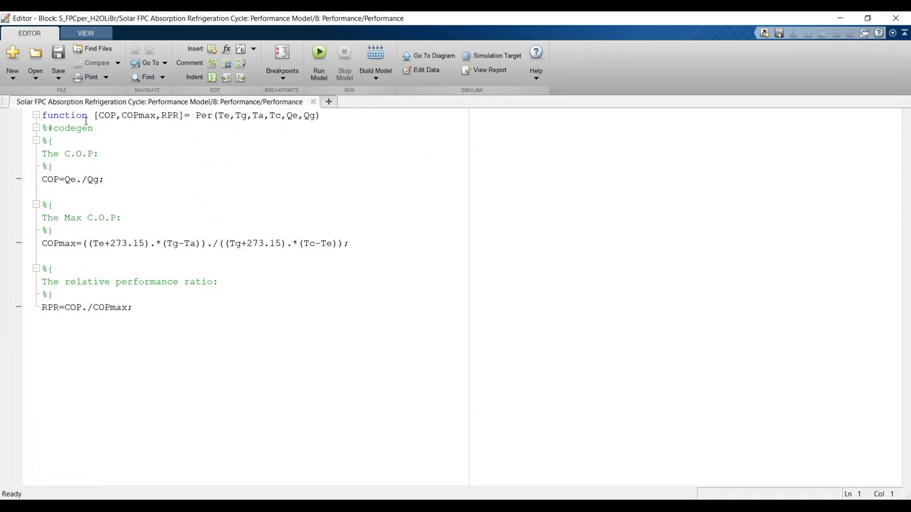
{"action": "left_click_drag", "start_coordinate": [99, 114], "coordinate": [179, 115]}
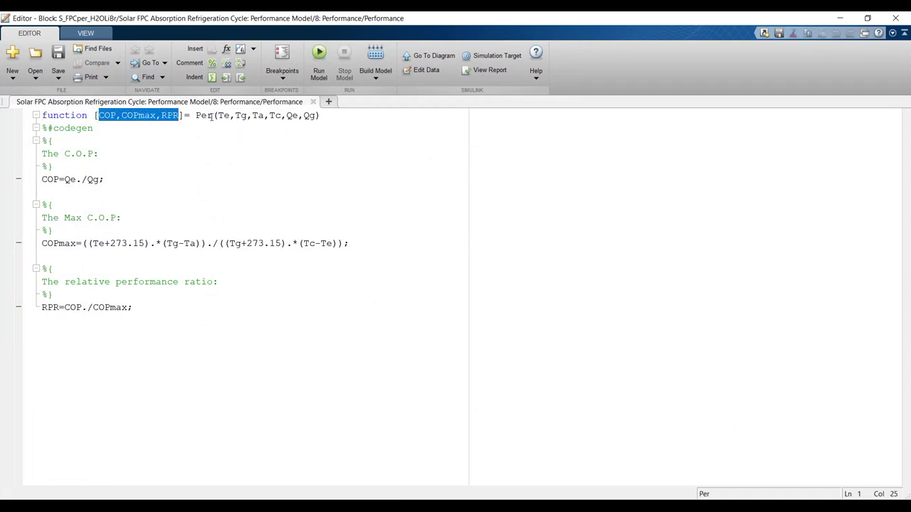
{"action": "left_click", "coordinate": [203, 115]}
{"action": "double_click", "coordinate": [199, 116]}
{"action": "left_click_drag", "start_coordinate": [219, 116], "coordinate": [317, 116]}
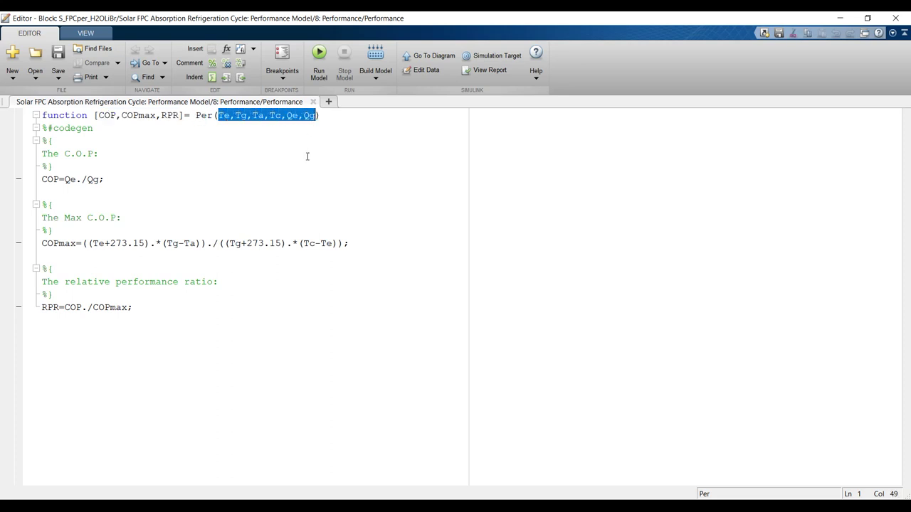
{"action": "left_click", "coordinate": [897, 19]}
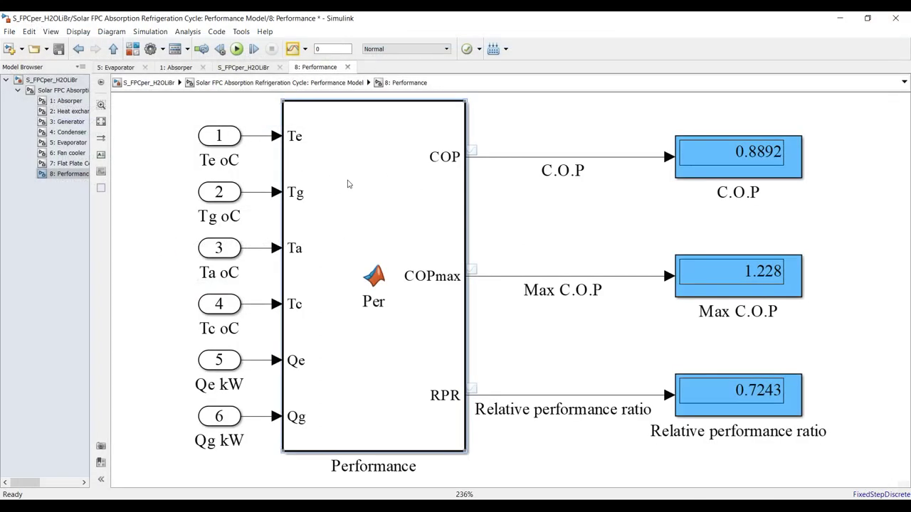
Save the current model, then switch to the S_FPCper_H2OLiBr_vd Simulink model and maximize its window
{"action": "left_click", "coordinate": [58, 48]}
{"action": "mouse_move", "coordinate": [453, 506]}
{"action": "left_click", "coordinate": [392, 467]}
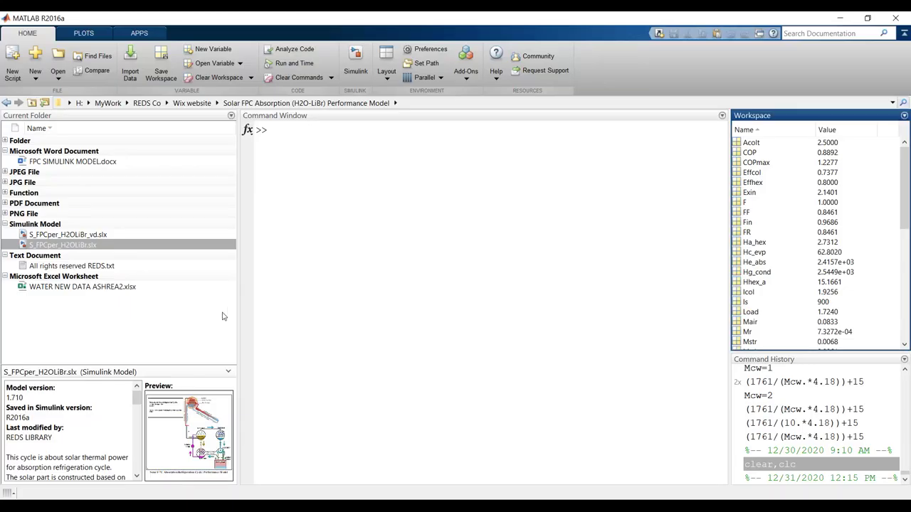
{"action": "left_click", "coordinate": [79, 235]}
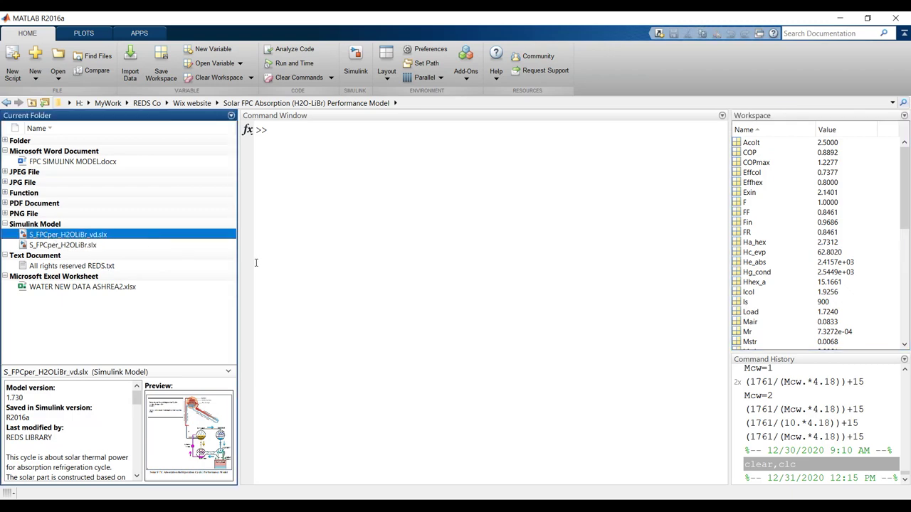
{"action": "key", "text": "alt+Tab"}
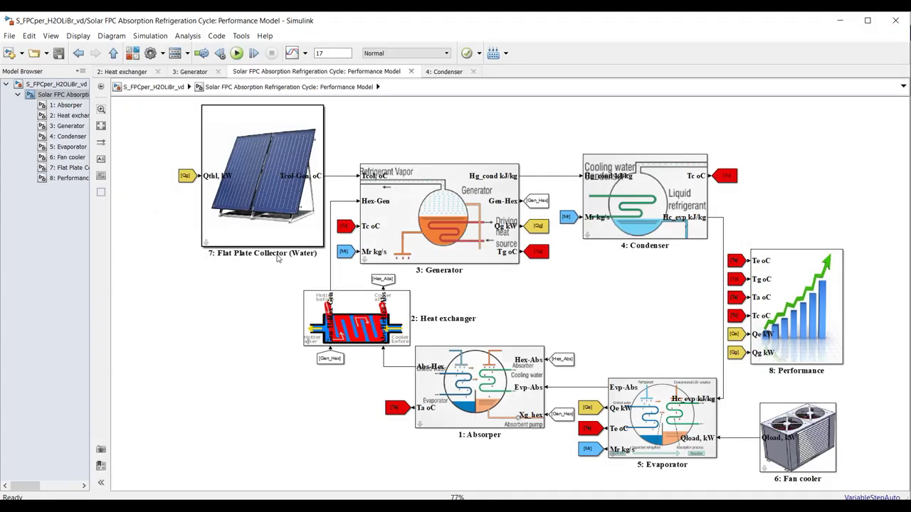
{"action": "left_click", "coordinate": [868, 19]}
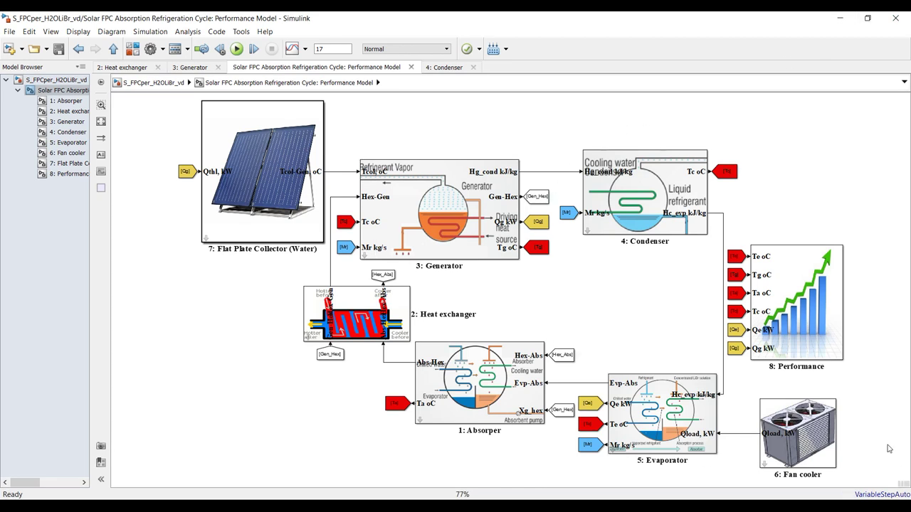
{"action": "left_click_drag", "start_coordinate": [886, 409], "coordinate": [743, 468]}
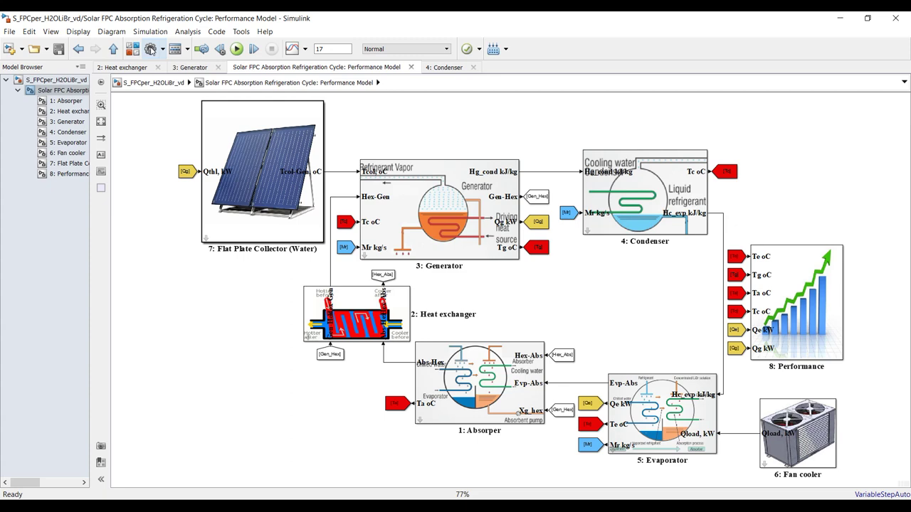
Check the simulation start time, stop time and solver options in the configuration parameters without changing them
{"action": "left_click", "coordinate": [151, 50]}
{"action": "left_click", "coordinate": [404, 134]}
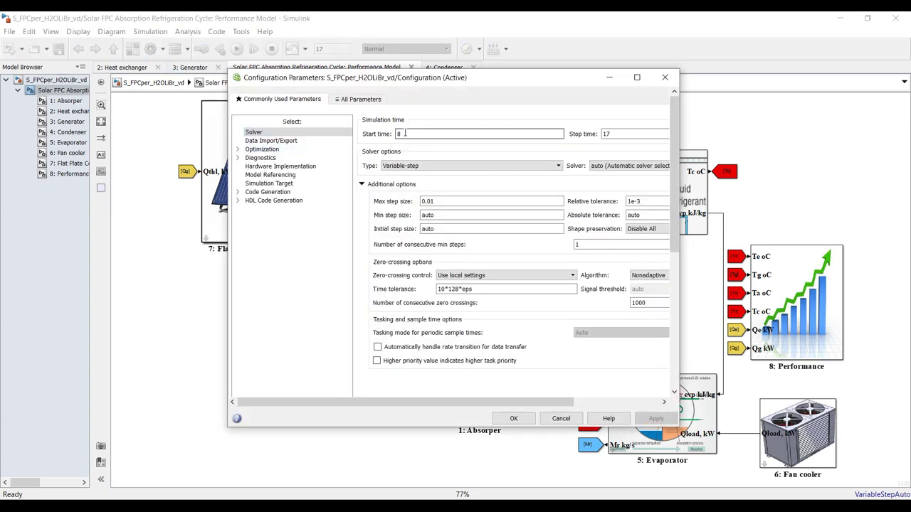
{"action": "double_click", "coordinate": [624, 134]}
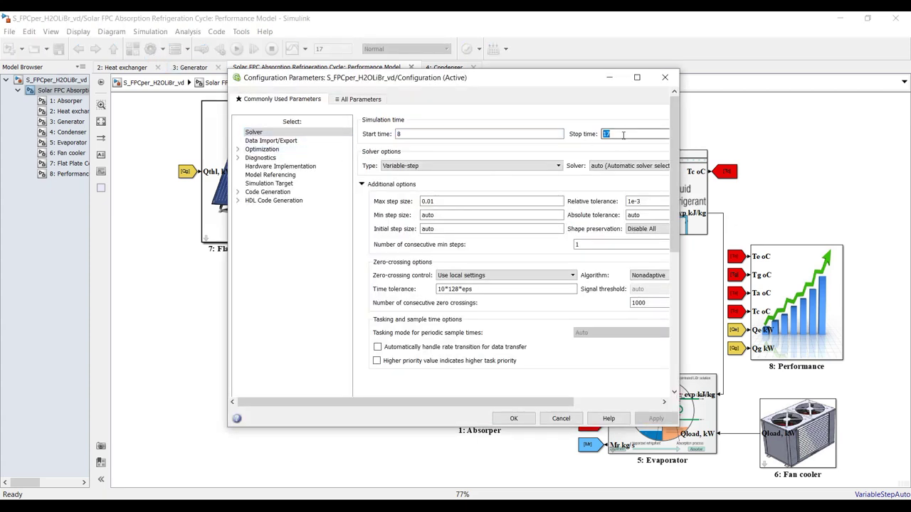
{"action": "left_click", "coordinate": [410, 134]}
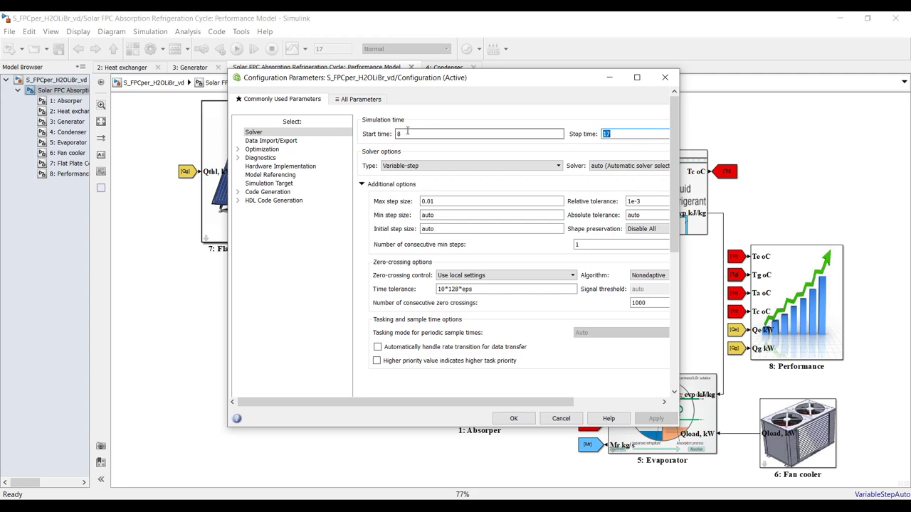
{"action": "double_click", "coordinate": [494, 135]}
{"action": "left_click", "coordinate": [665, 77]}
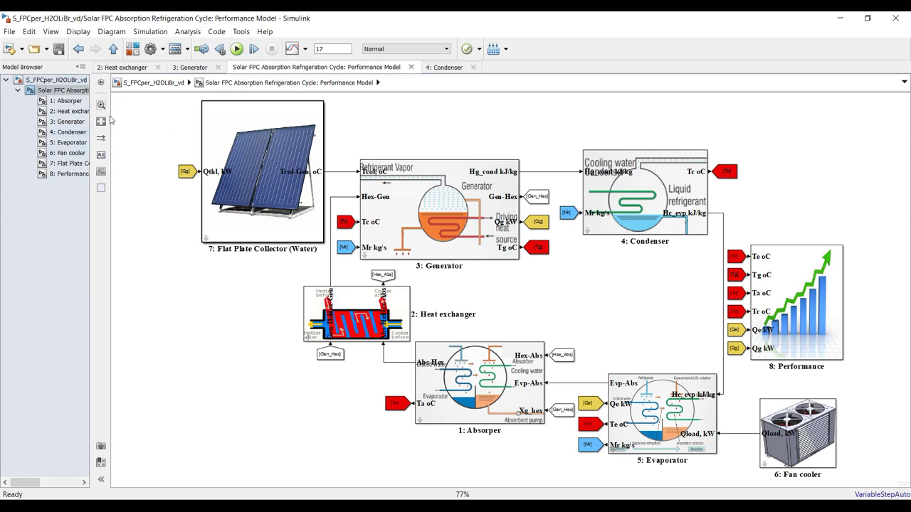
Open the 7: Flat Plate Collector (Water) subsystem and examine its Is, Vw, Tamb and Tci signal input blocks
{"action": "left_click", "coordinate": [71, 165]}
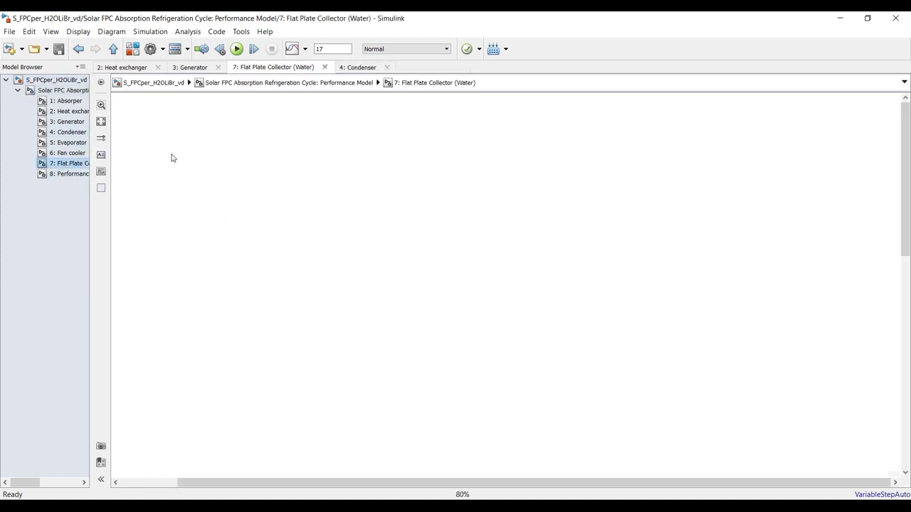
{"action": "left_click", "coordinate": [101, 123]}
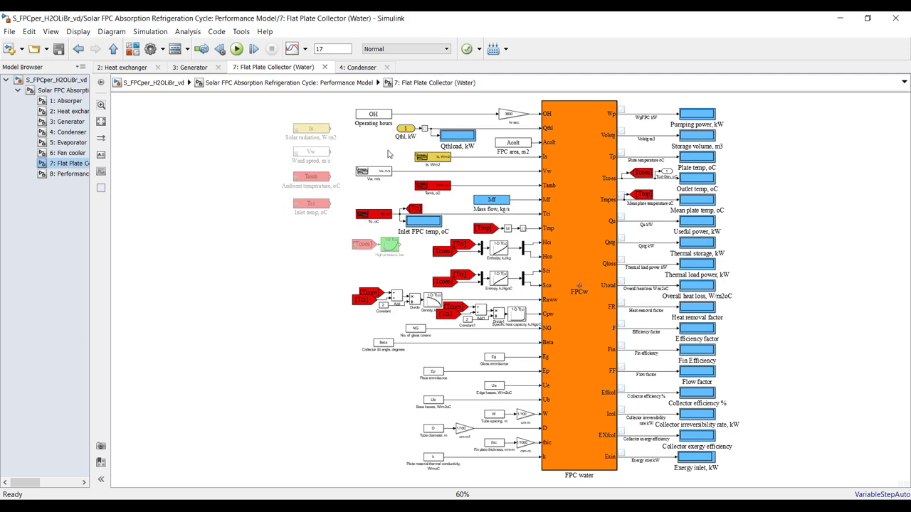
{"action": "scroll", "coordinate": [377, 153], "scroll_direction": "up", "scroll_amount": 6}
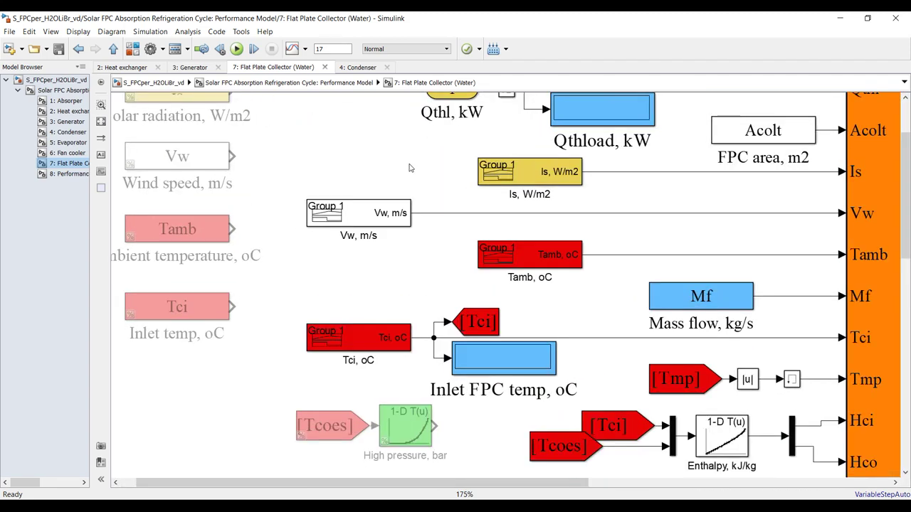
{"action": "scroll", "coordinate": [573, 164], "scroll_direction": "down", "scroll_amount": 2}
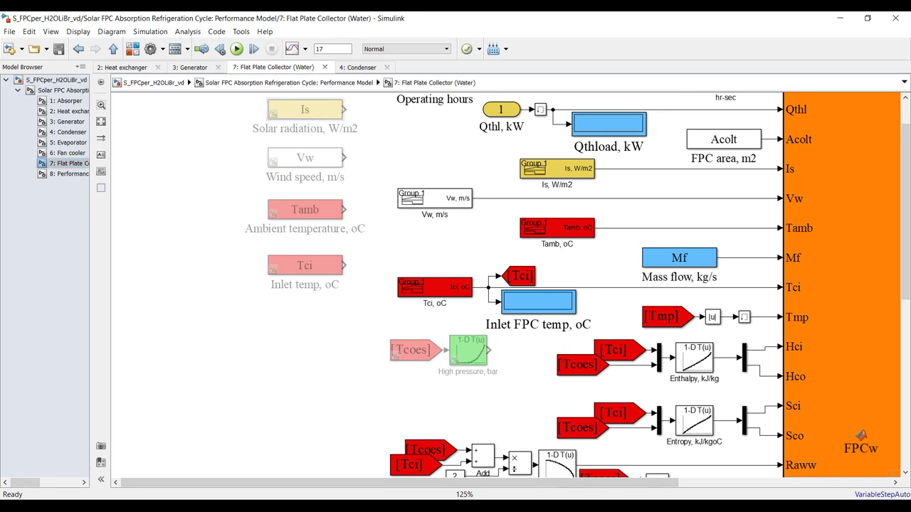
In the S_FPCper_H2OLiBr model, check the stop time and the Flat Plate Collector's constant inputs, and return to the S_FPCper_H2OLiBr_vd model
{"action": "left_click", "coordinate": [502, 425]}
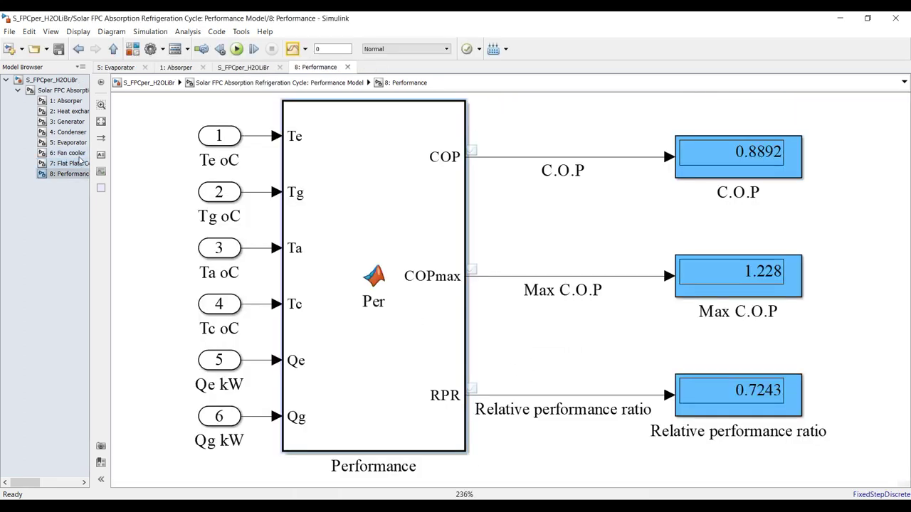
{"action": "double_click", "coordinate": [328, 48]}
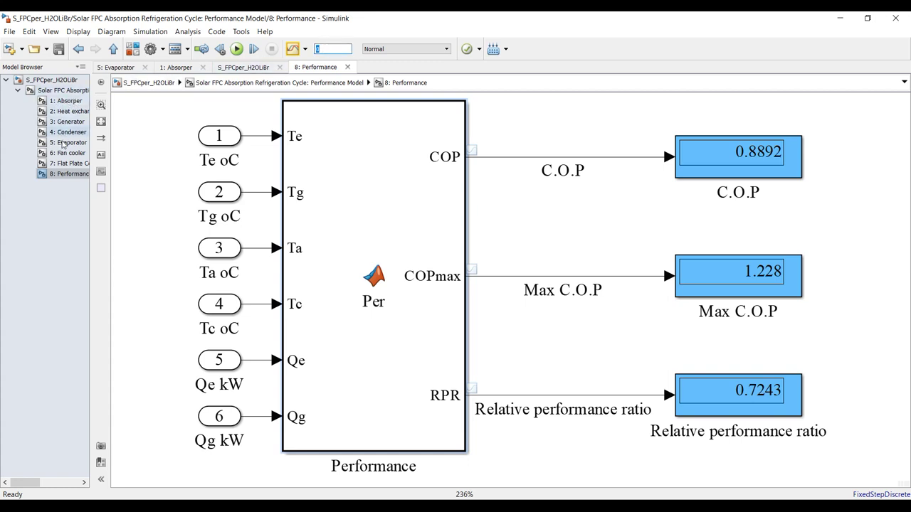
{"action": "left_click", "coordinate": [63, 163]}
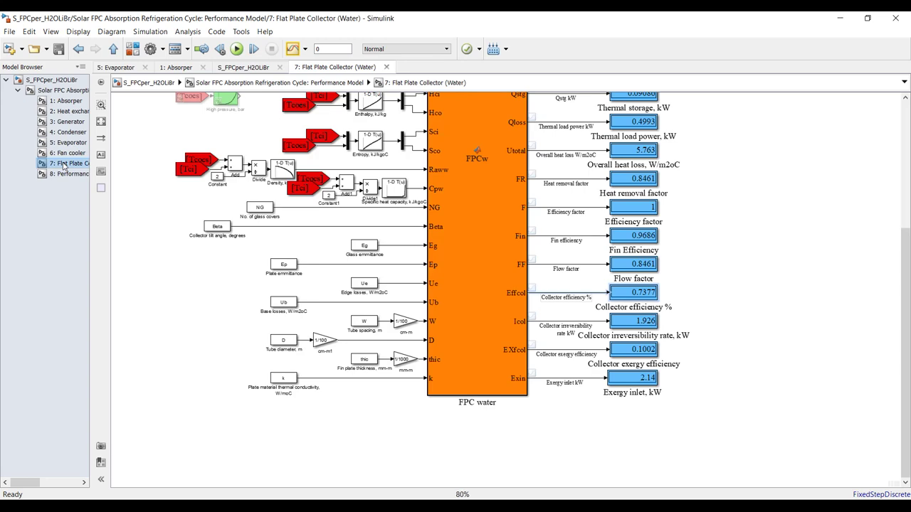
{"action": "left_click", "coordinate": [100, 121]}
{"action": "scroll", "coordinate": [419, 168], "scroll_direction": "up", "scroll_amount": 3}
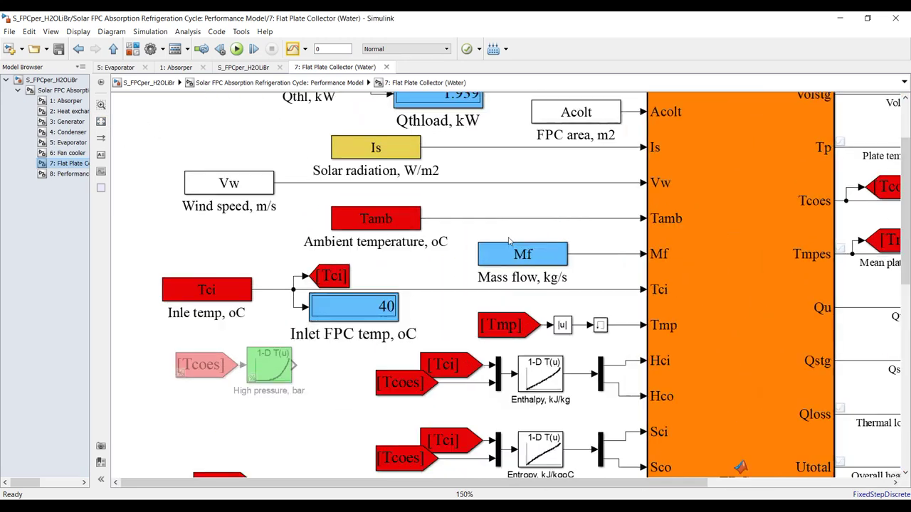
{"action": "left_click", "coordinate": [429, 181]}
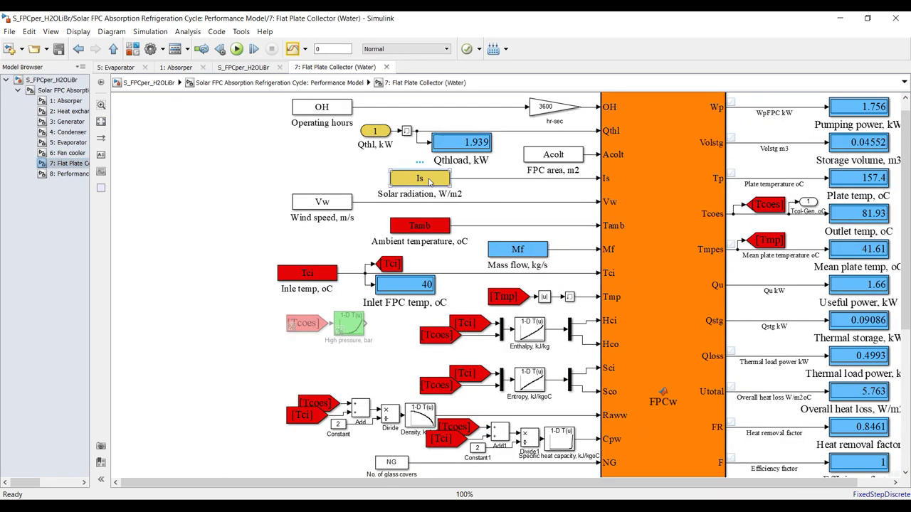
{"action": "left_click", "coordinate": [326, 205]}
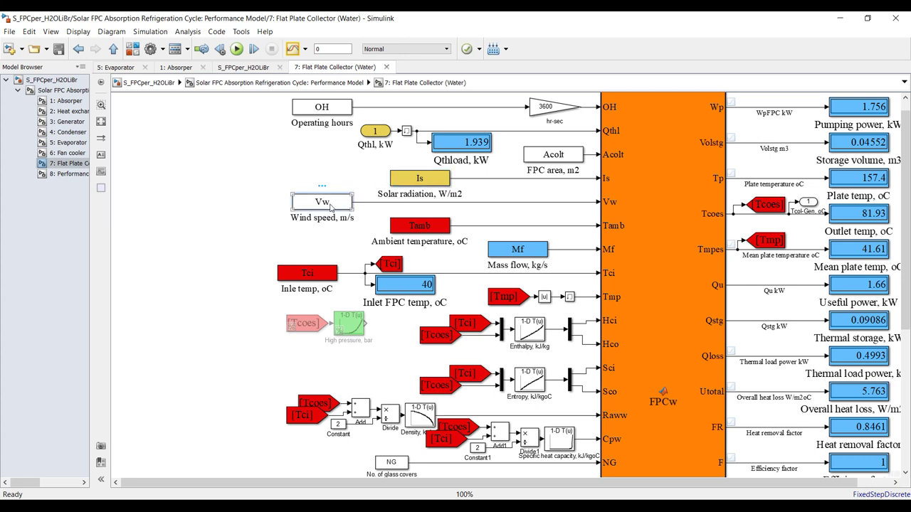
{"action": "left_click_drag", "start_coordinate": [243, 177], "coordinate": [411, 199]}
{"action": "left_click", "coordinate": [555, 449]}
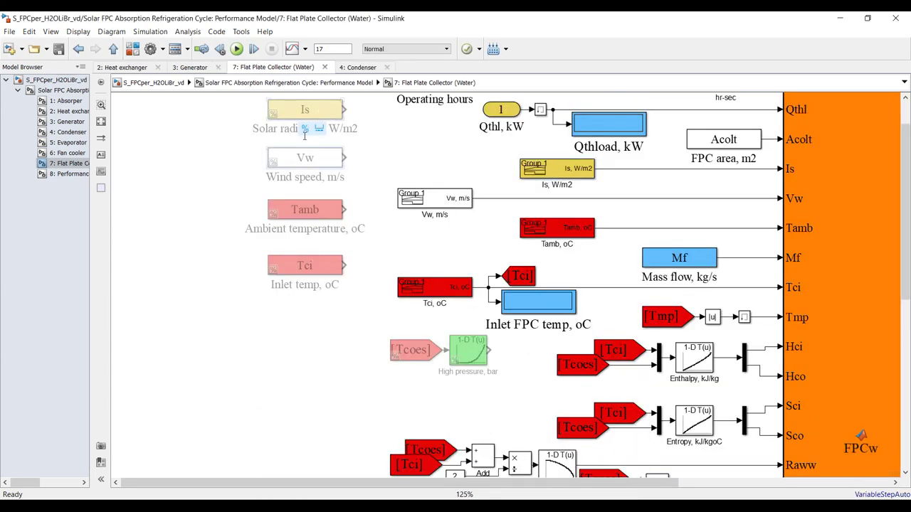
Uncomment the Vw wind speed block and comment it out again
{"action": "key", "text": "ctrl+shift+x"}
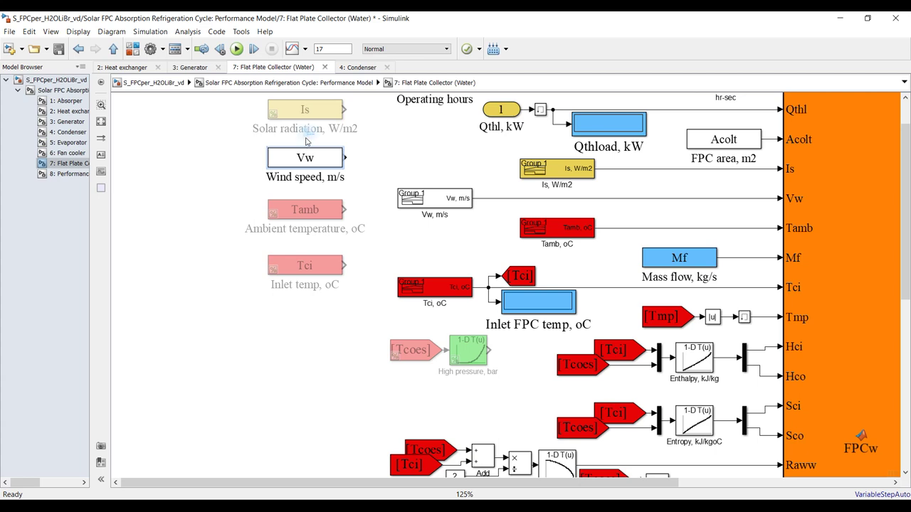
{"action": "left_click", "coordinate": [307, 131]}
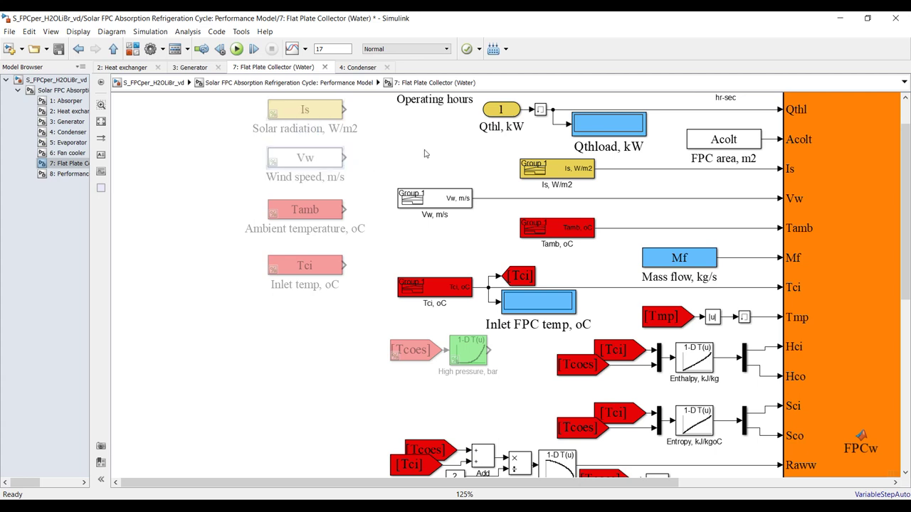
{"action": "left_click", "coordinate": [567, 169]}
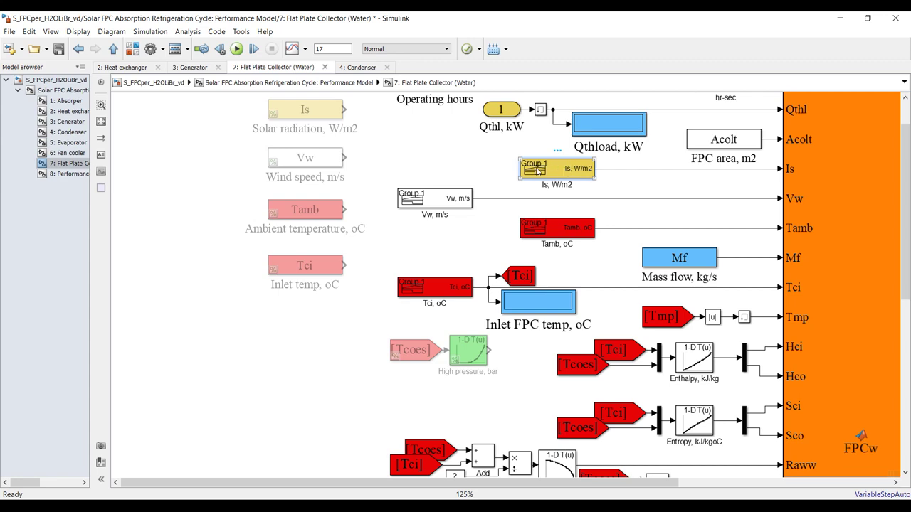
Add a Signal Builder block from the Simulink Sources library below the commented-out Inlet temp block
{"action": "left_click", "coordinate": [134, 49]}
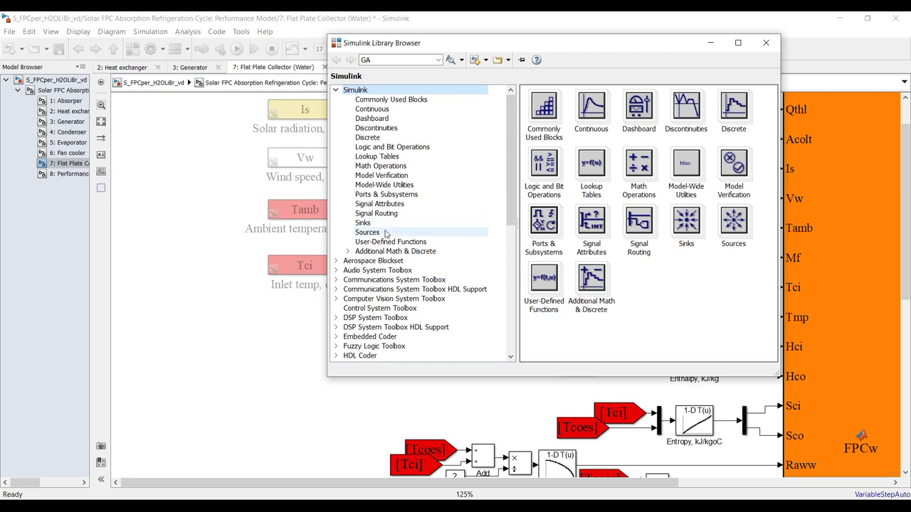
{"action": "left_click", "coordinate": [368, 232]}
{"action": "scroll", "coordinate": [631, 222], "scroll_direction": "down", "scroll_amount": 3}
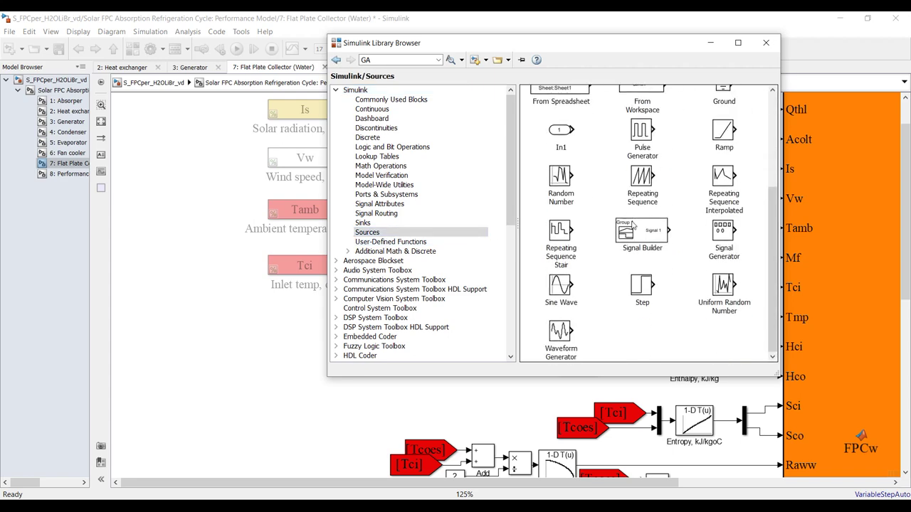
{"action": "left_click_drag", "start_coordinate": [640, 240], "coordinate": [250, 352]}
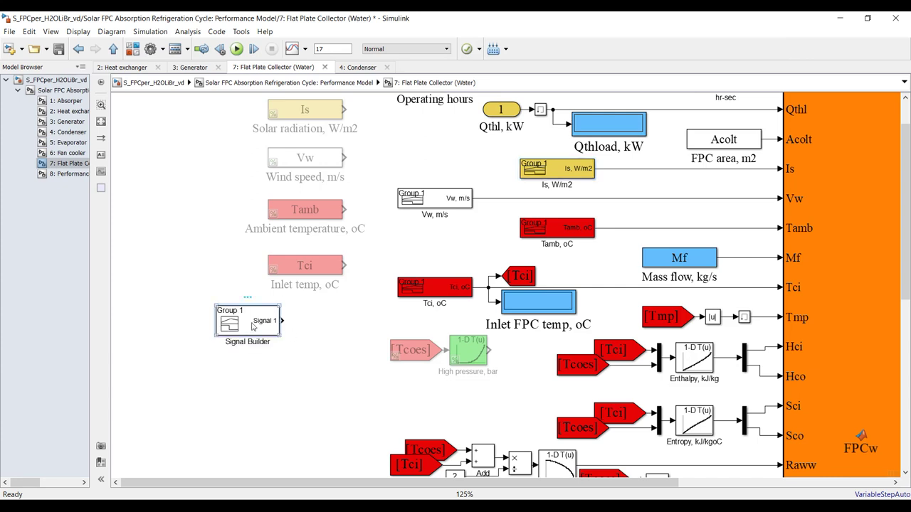
Open the new Signal Builder block at full size and add points to Signal 1's baseline at about 1, 2 and 3 seconds
{"action": "double_click", "coordinate": [252, 326]}
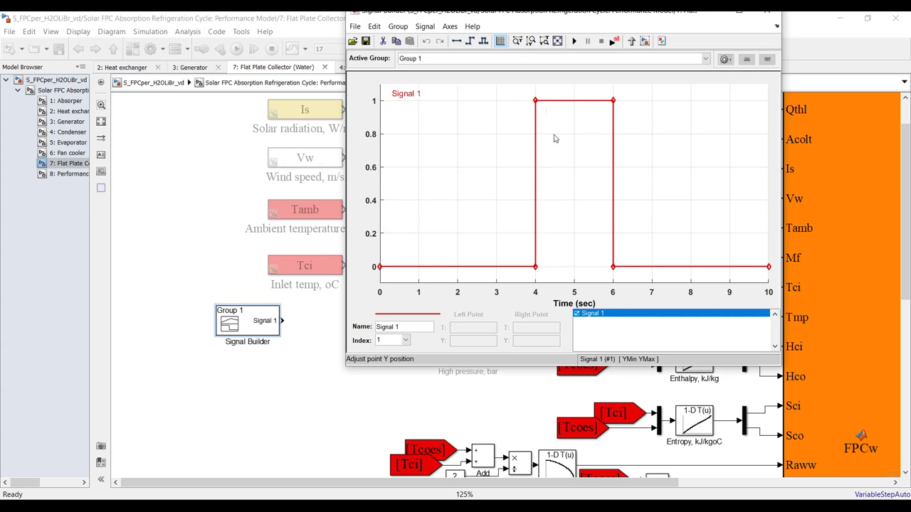
{"action": "left_click", "coordinate": [751, 12]}
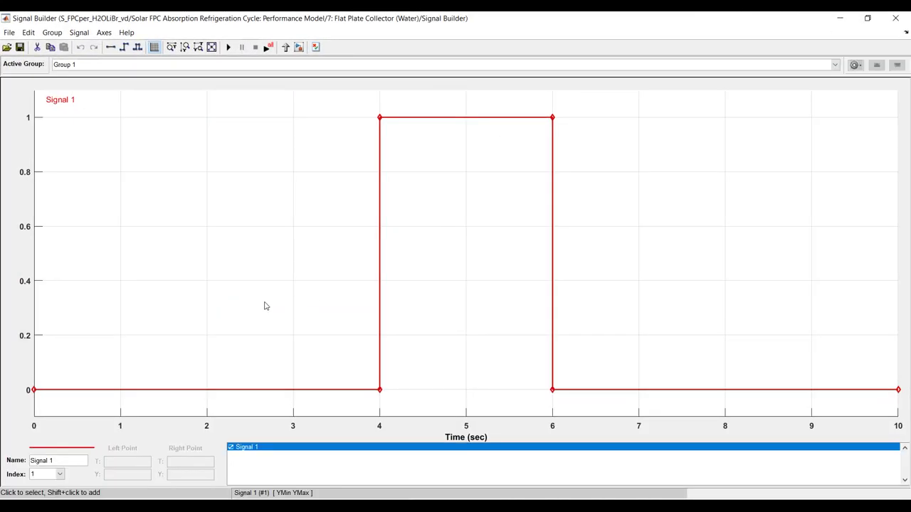
{"action": "left_click", "coordinate": [121, 390], "text": "shift"}
{"action": "left_click", "coordinate": [205, 390], "text": "shift"}
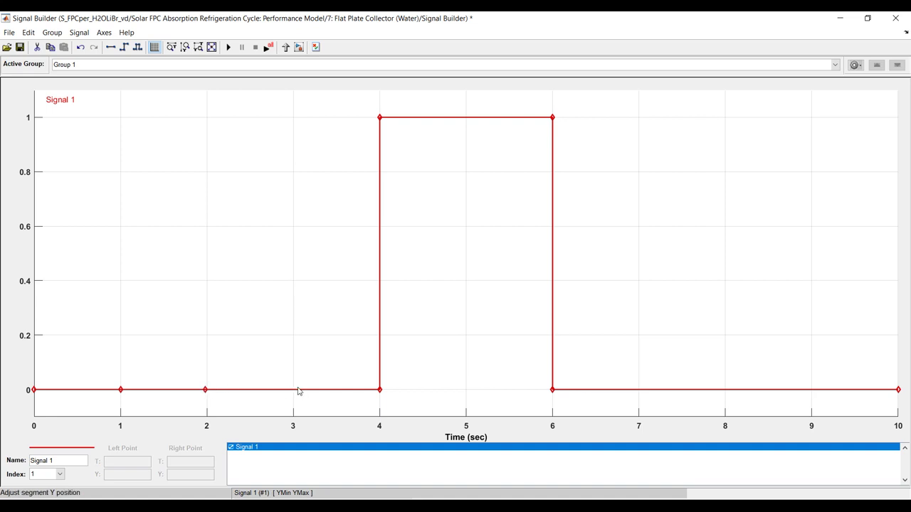
Delete the default pulse from Signal 1 by removing both points at 4 seconds and the upper point at 6 seconds
{"action": "left_click", "coordinate": [379, 391]}
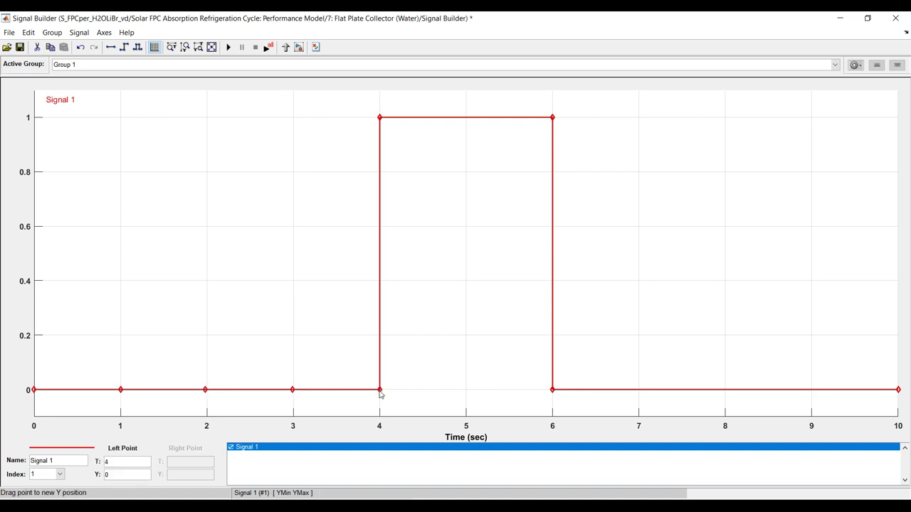
{"action": "key", "text": "Delete"}
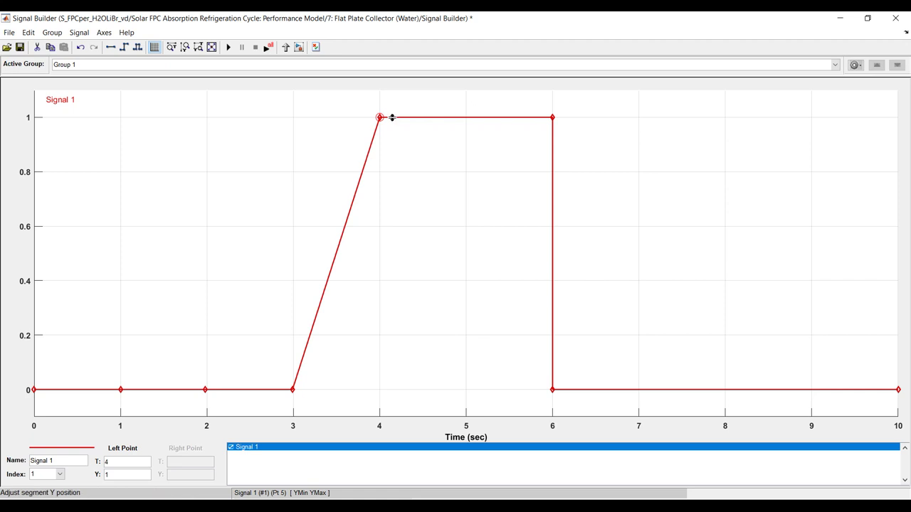
{"action": "key", "text": "Delete"}
{"action": "key", "text": "Delete"}
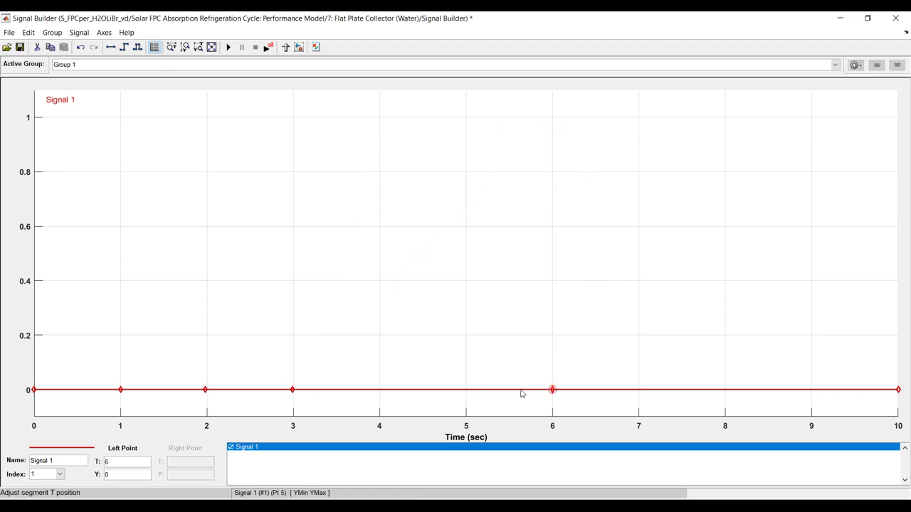
Raise Signal 1's points at 1, 2, 3, 6 and 10 seconds to about 0.5, 0.55, 0.6, 0.62 and 0.29
{"action": "left_click_drag", "start_coordinate": [124, 390], "coordinate": [140, 254]}
{"action": "left_click_drag", "start_coordinate": [203, 392], "coordinate": [266, 90]}
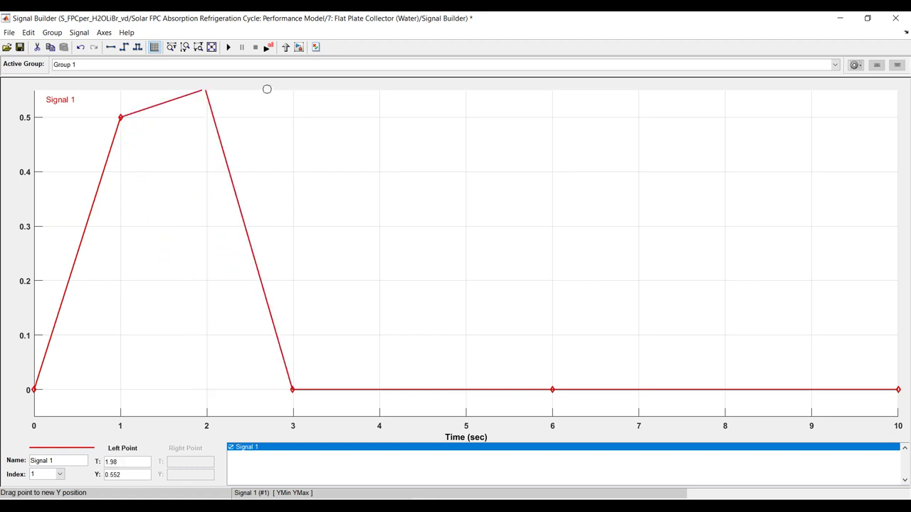
{"action": "left_click_drag", "start_coordinate": [292, 392], "coordinate": [348, 88]}
{"action": "left_click_drag", "start_coordinate": [550, 376], "coordinate": [589, 123]}
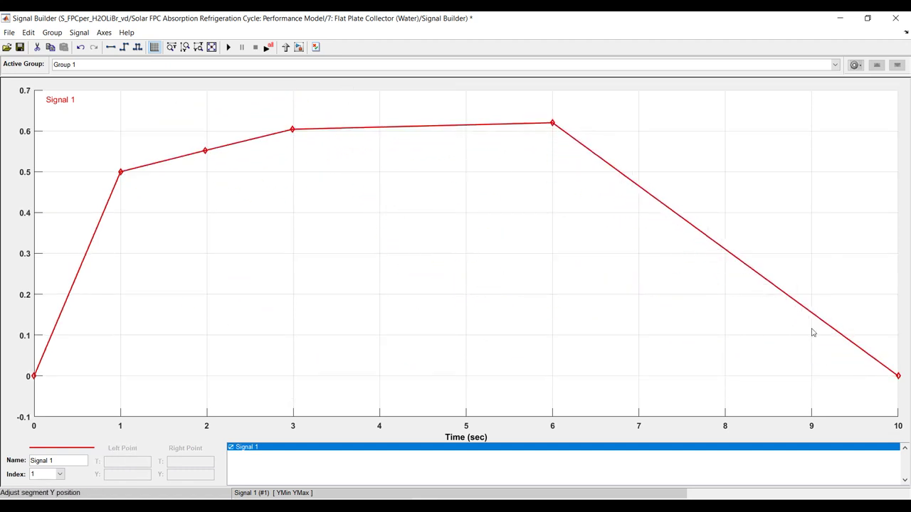
{"action": "left_click_drag", "start_coordinate": [899, 377], "coordinate": [876, 254]}
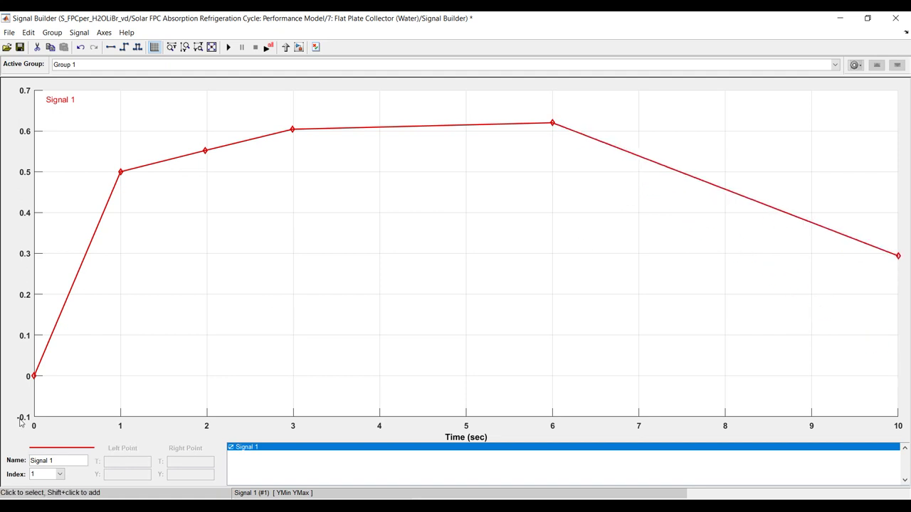
Set Signal 1's time range from 8 to 17 and raise its point at time 10 to about 0.69
{"action": "left_click_drag", "start_coordinate": [59, 462], "coordinate": [20, 464]}
{"action": "left_click", "coordinate": [104, 32]}
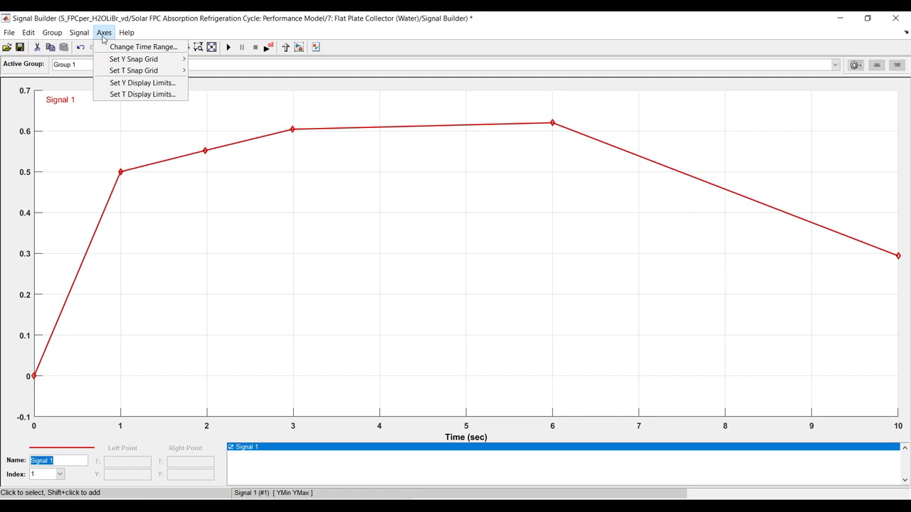
{"action": "left_click", "coordinate": [119, 47]}
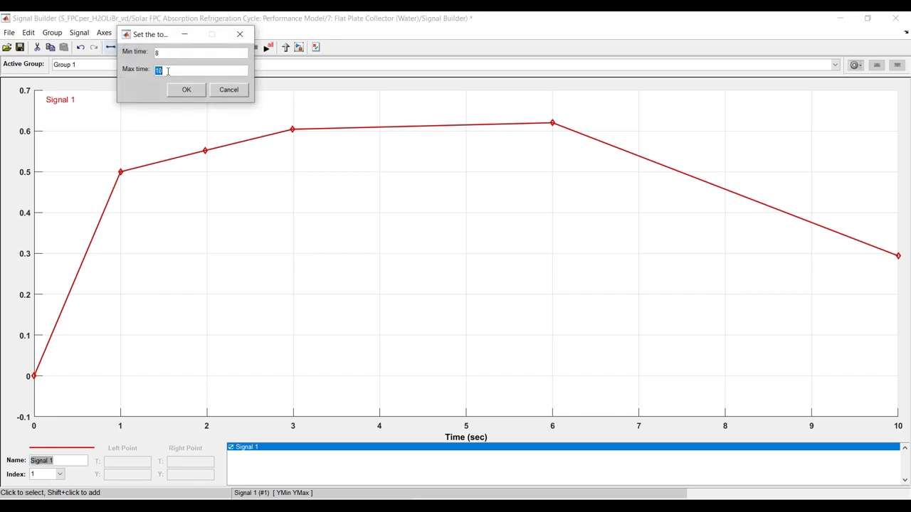
{"action": "left_click", "coordinate": [179, 90]}
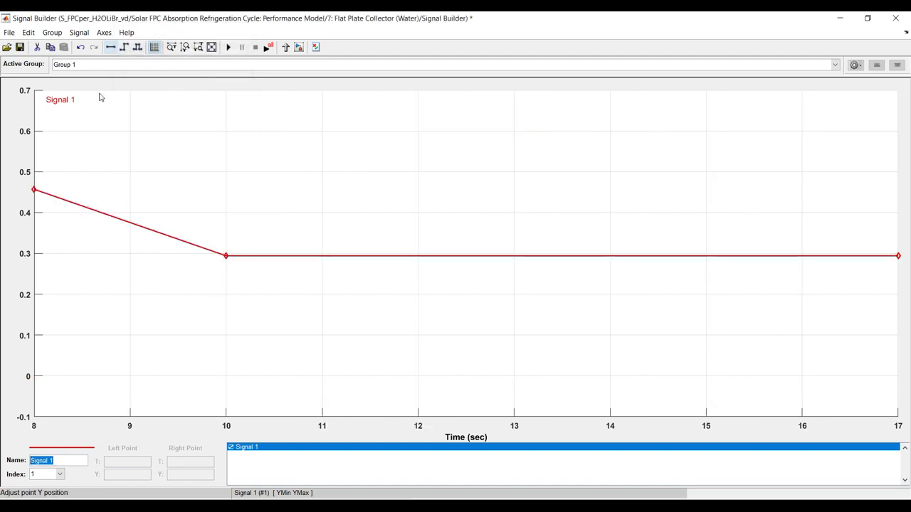
{"action": "left_click_drag", "start_coordinate": [227, 256], "coordinate": [242, 93]}
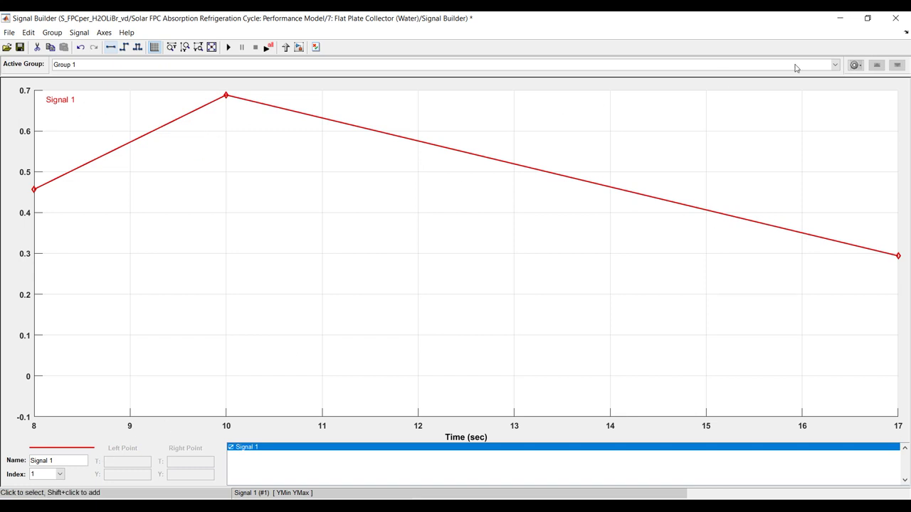
{"action": "left_click", "coordinate": [893, 21]}
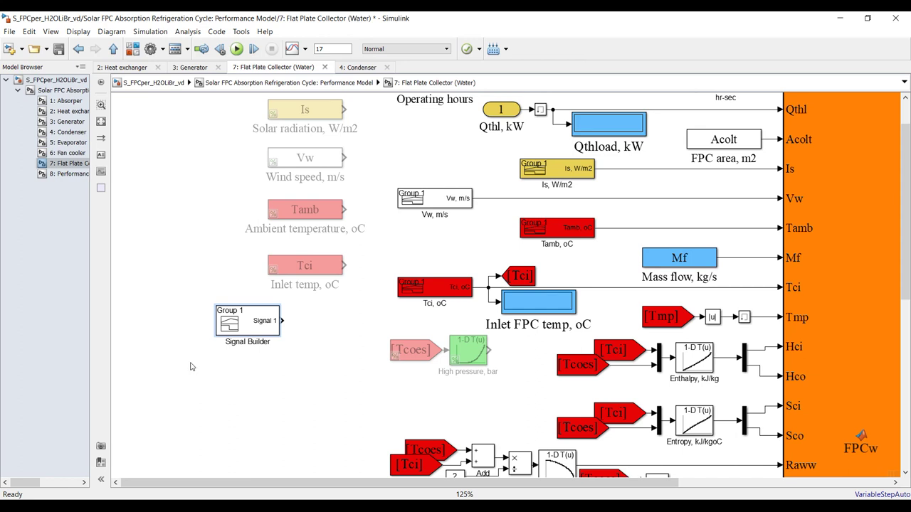
Delete the trial Signal Builder block and open the solar radiation signal block Is, W/m2 in the flat plate collector
{"action": "left_click", "coordinate": [242, 324]}
{"action": "key", "text": "Delete"}
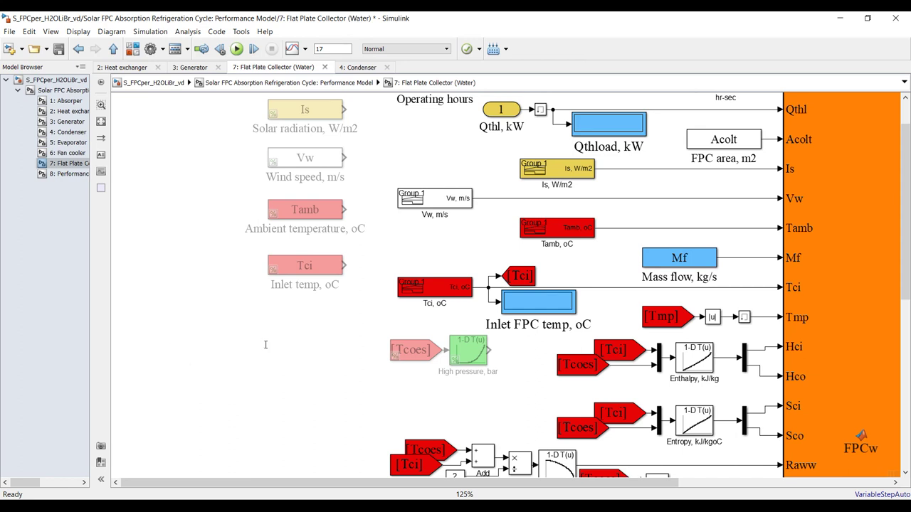
{"action": "left_click", "coordinate": [578, 169]}
{"action": "double_click", "coordinate": [577, 168]}
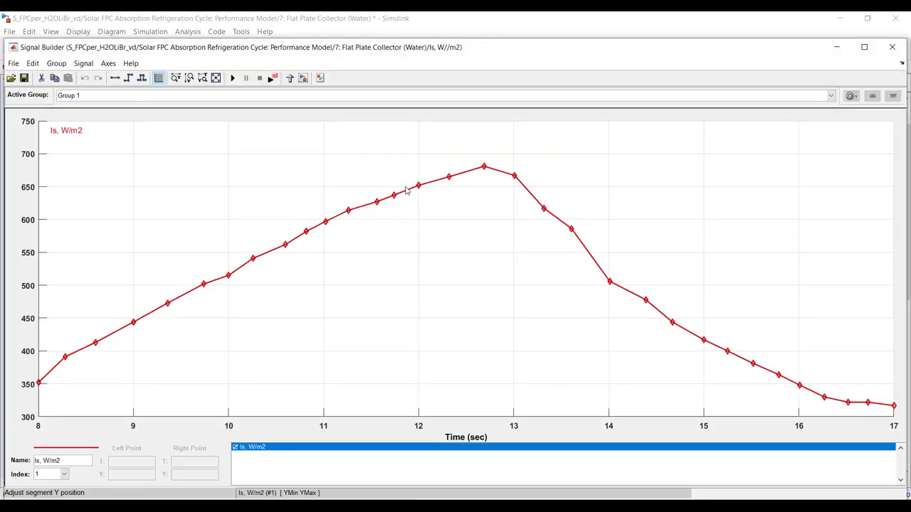
Raise the Is points at times of about 13.3, 13.6, 14, 14.4 and 14.7 to about 643, 614, 576, 532 and 485
{"action": "left_click_drag", "start_coordinate": [543, 208], "coordinate": [545, 193]}
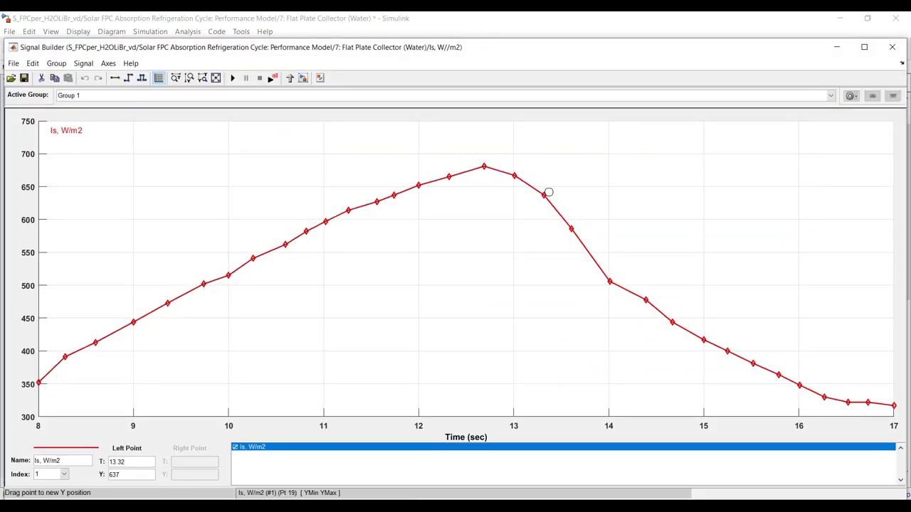
{"action": "left_click_drag", "start_coordinate": [571, 228], "coordinate": [570, 210]}
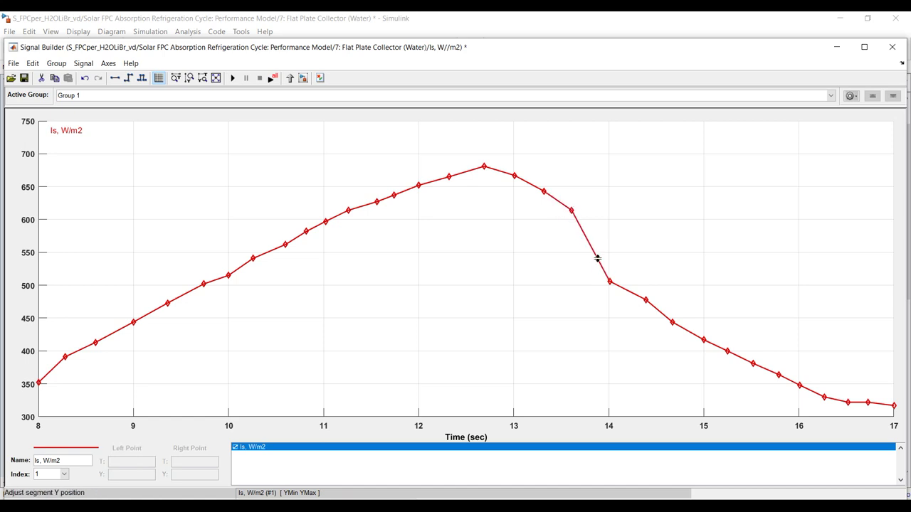
{"action": "left_click", "coordinate": [609, 279]}
{"action": "left_click_drag", "start_coordinate": [608, 277], "coordinate": [609, 235]}
{"action": "left_click_drag", "start_coordinate": [645, 299], "coordinate": [646, 265]}
{"action": "left_click_drag", "start_coordinate": [673, 323], "coordinate": [677, 297]}
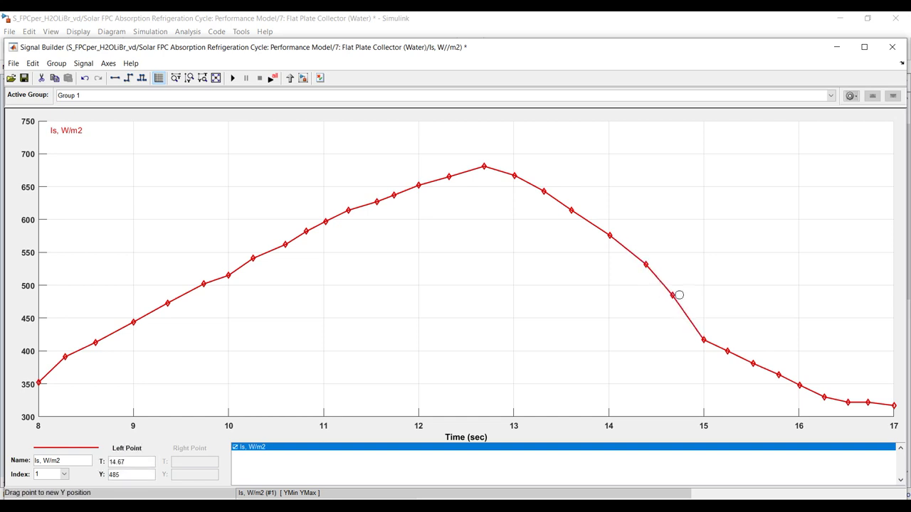
Set the Is points at times of about 15, 15.25 and 15.5 to about 447, 415 and 386, and save the signal
{"action": "left_click_drag", "start_coordinate": [703, 340], "coordinate": [704, 320]}
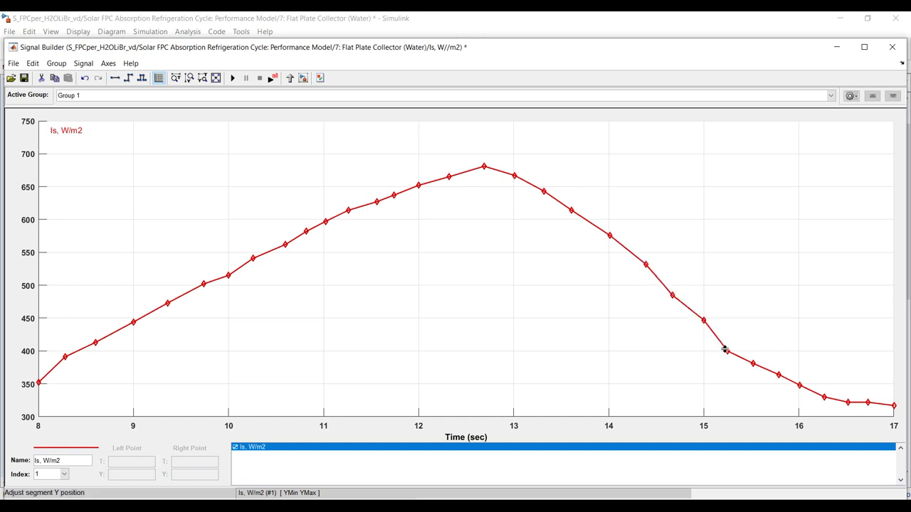
{"action": "left_click_drag", "start_coordinate": [727, 351], "coordinate": [753, 360]}
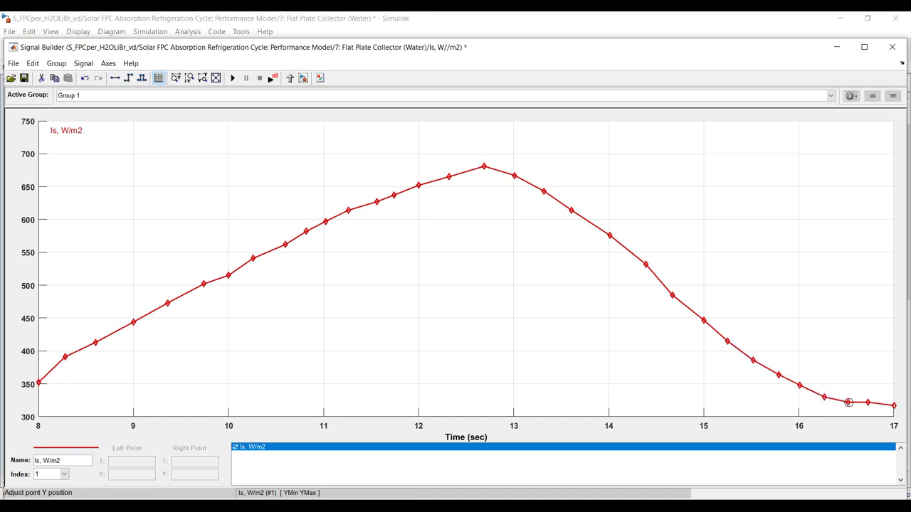
{"action": "left_click_drag", "start_coordinate": [849, 403], "coordinate": [845, 404]}
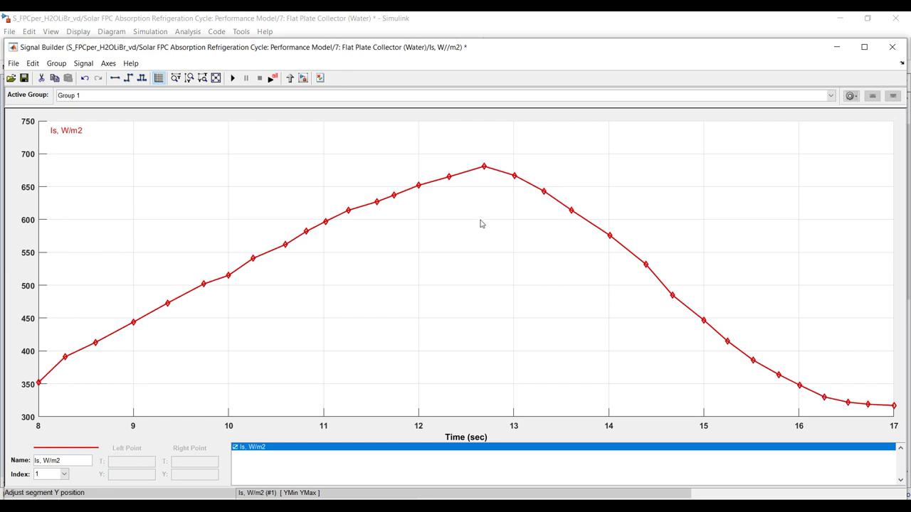
{"action": "left_click", "coordinate": [64, 217]}
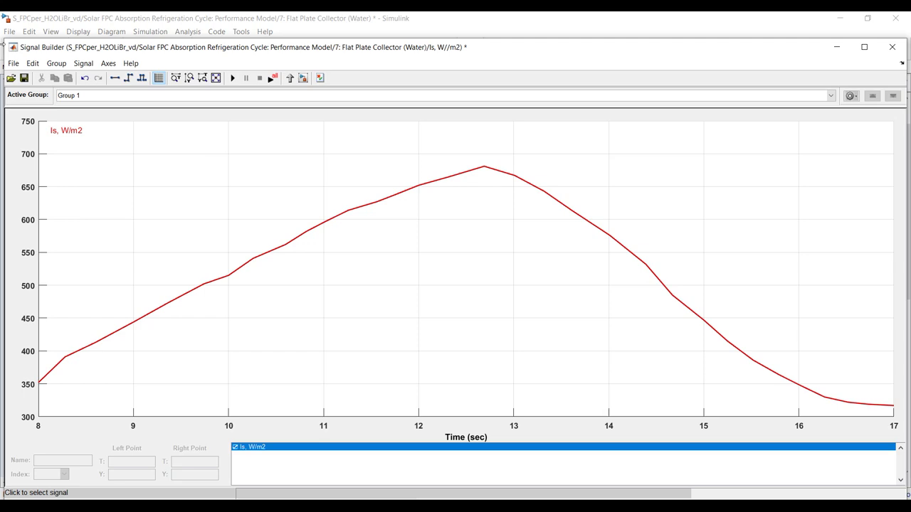
{"action": "left_click", "coordinate": [23, 77]}
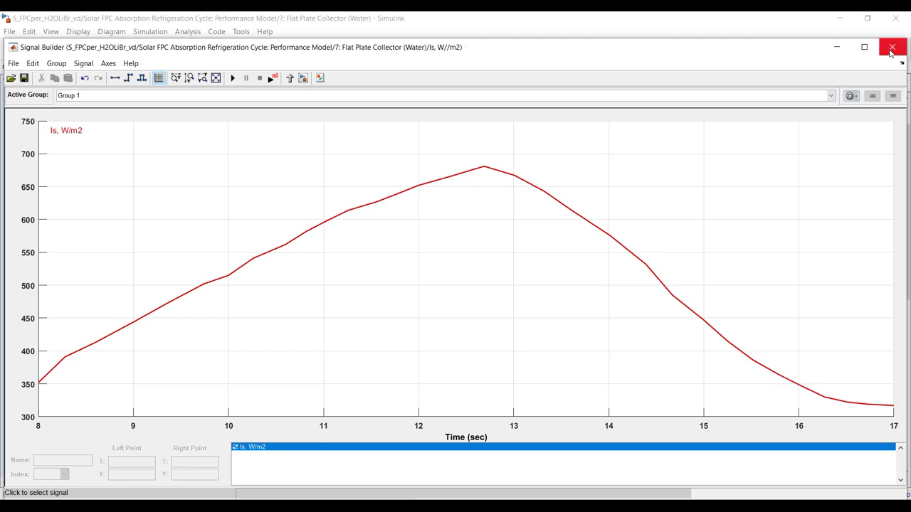
{"action": "left_click", "coordinate": [890, 52]}
Examine the flat plate collector's wind speed (Vw) and inlet temperature (Tci) signal profiles
{"action": "double_click", "coordinate": [442, 195]}
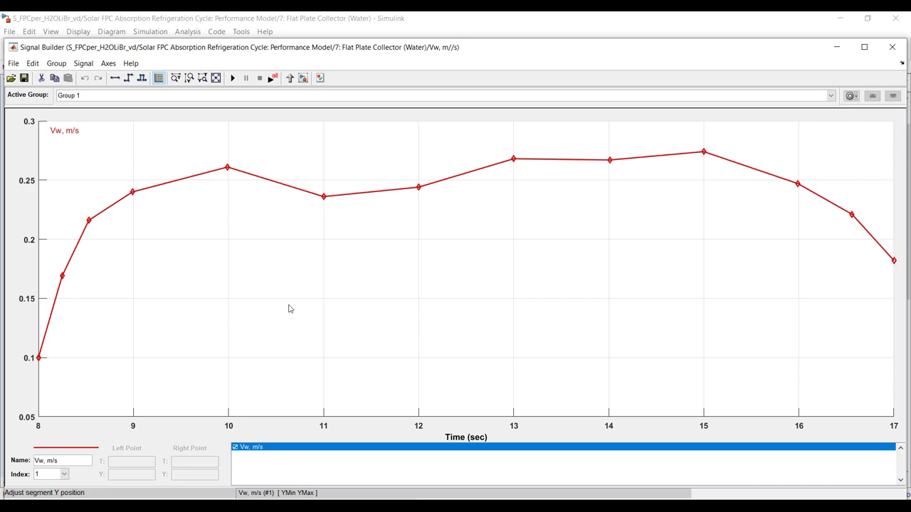
{"action": "left_click", "coordinate": [892, 47]}
{"action": "scroll", "coordinate": [240, 255], "scroll_direction": "down", "scroll_amount": 5}
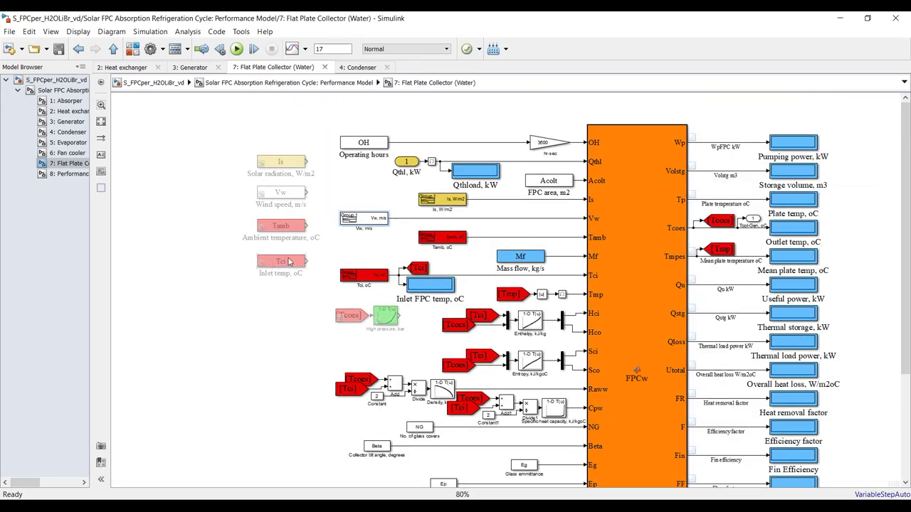
{"action": "scroll", "coordinate": [313, 263], "scroll_direction": "up", "scroll_amount": 5}
{"action": "scroll", "coordinate": [420, 296], "scroll_direction": "up", "scroll_amount": 3}
{"action": "scroll", "coordinate": [420, 296], "scroll_direction": "down", "scroll_amount": 3}
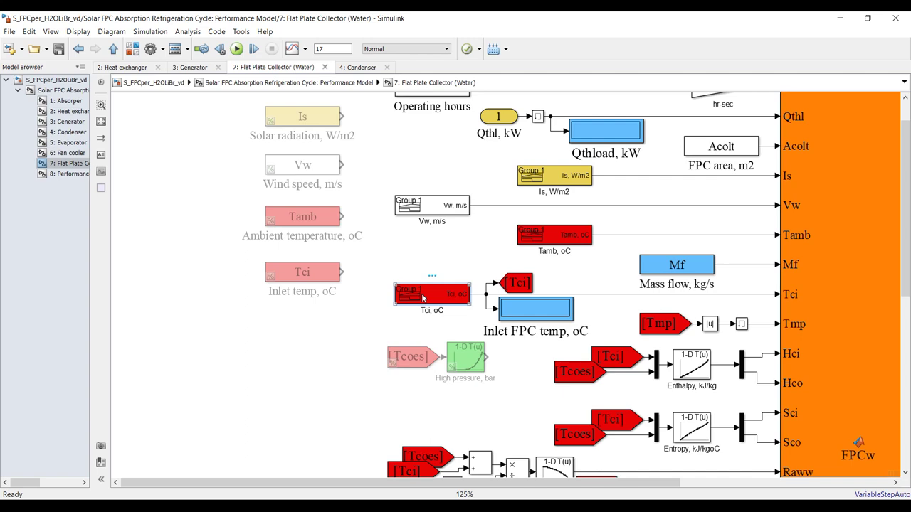
{"action": "double_click", "coordinate": [422, 297]}
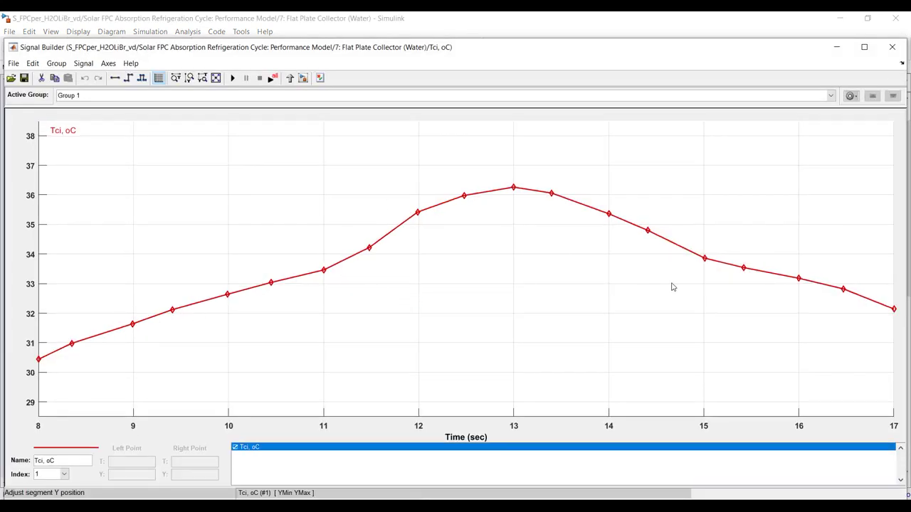
{"action": "left_click", "coordinate": [893, 47]}
Open the Fan cooler subsystem and show its Cooling air temp signals, Tai and Tao, at full size
{"action": "scroll", "coordinate": [379, 269], "scroll_direction": "down", "scroll_amount": 2}
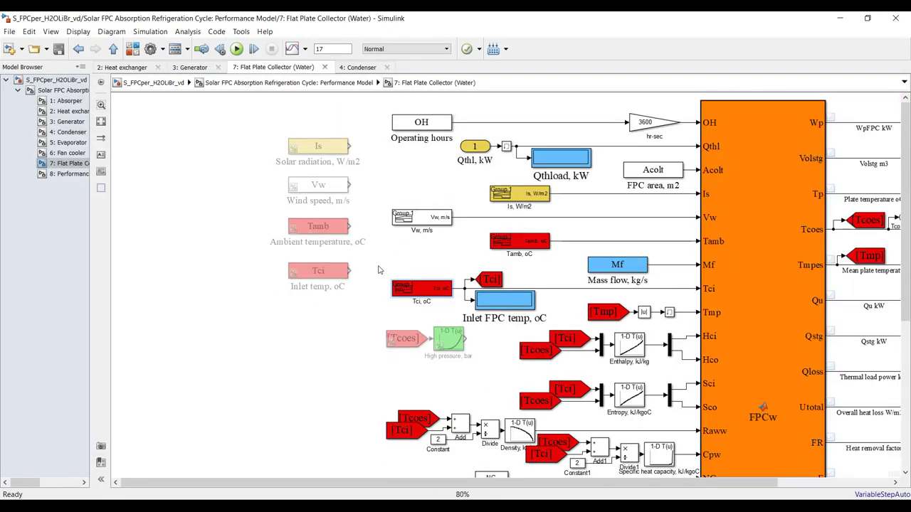
{"action": "scroll", "coordinate": [378, 270], "scroll_direction": "down", "scroll_amount": 2}
{"action": "scroll", "coordinate": [452, 326], "scroll_direction": "down", "scroll_amount": 1}
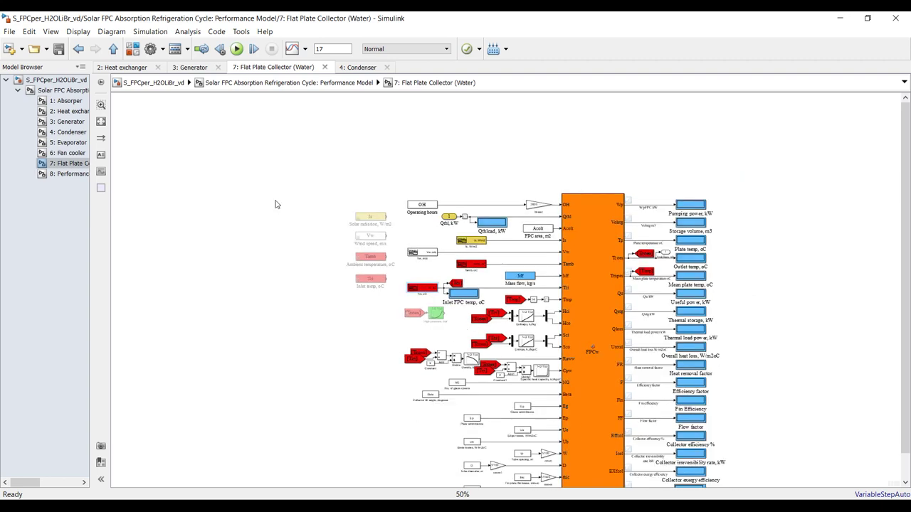
{"action": "left_click", "coordinate": [100, 121]}
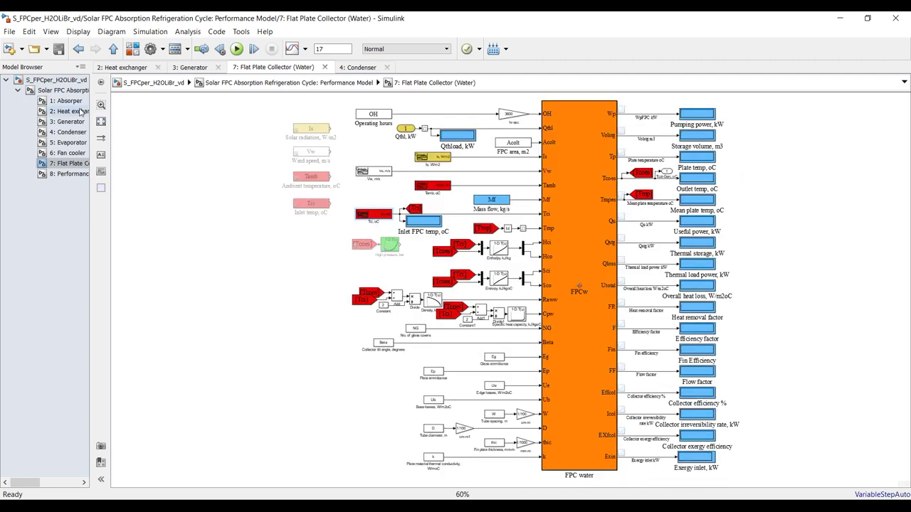
{"action": "left_click", "coordinate": [71, 153]}
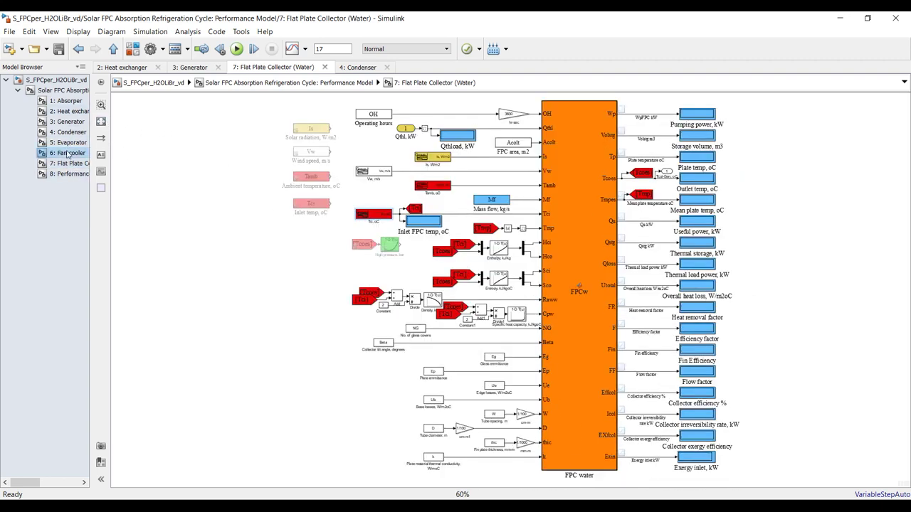
{"action": "left_click", "coordinate": [100, 122]}
{"action": "scroll", "coordinate": [769, 288], "scroll_direction": "up", "scroll_amount": 3}
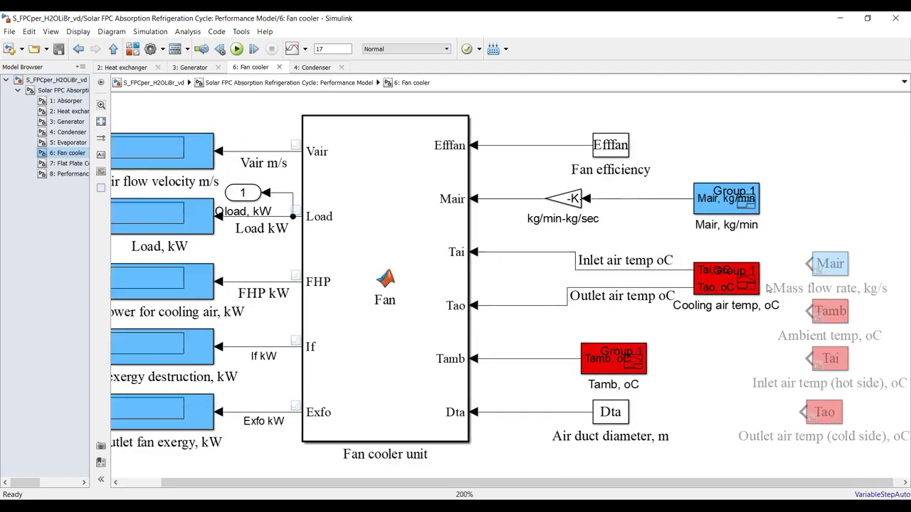
{"action": "scroll", "coordinate": [726, 284], "scroll_direction": "down", "scroll_amount": 3}
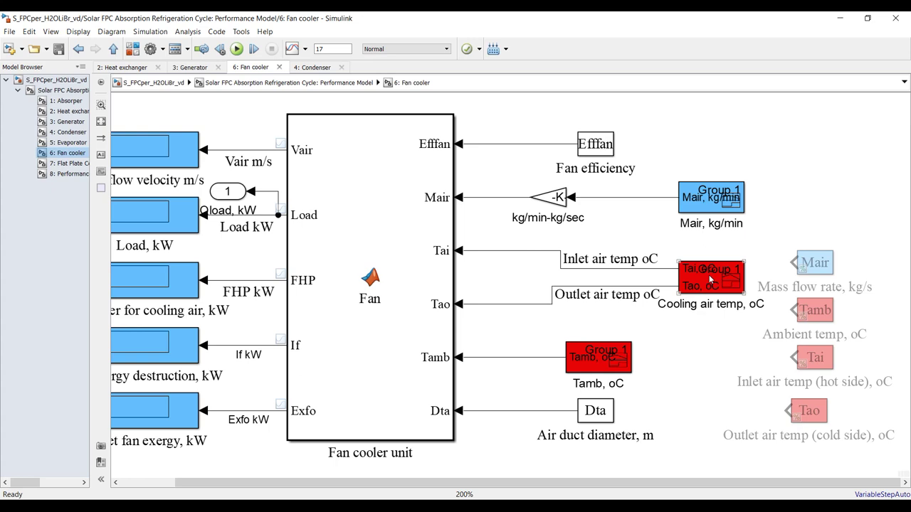
{"action": "left_click", "coordinate": [720, 283]}
{"action": "double_click", "coordinate": [720, 283]}
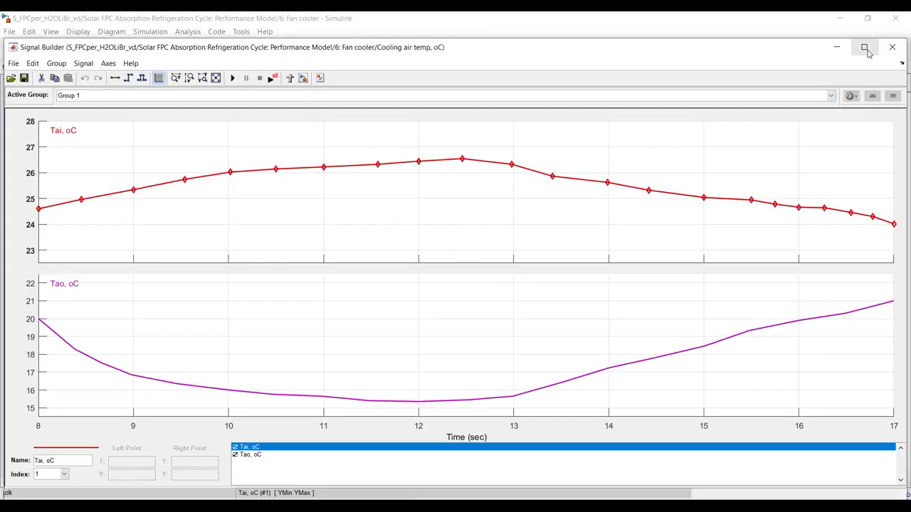
{"action": "left_click", "coordinate": [865, 47]}
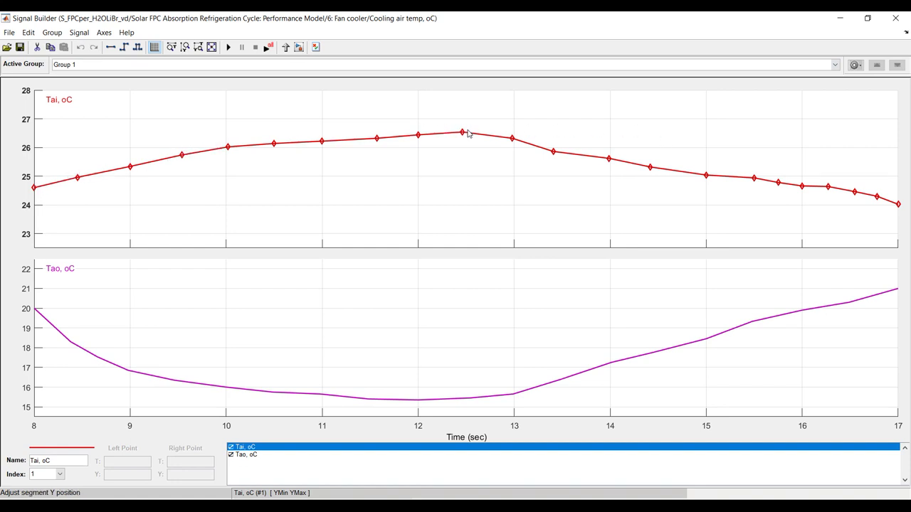
Raise Tai's points at times of about 10.5, 11, 11.6, 12, 12.5 and 13.4 to about 26.3, 26.5, 26.6, 26.8, 26.9 and 26.1
{"action": "left_click_drag", "start_coordinate": [462, 132], "coordinate": [377, 130]}
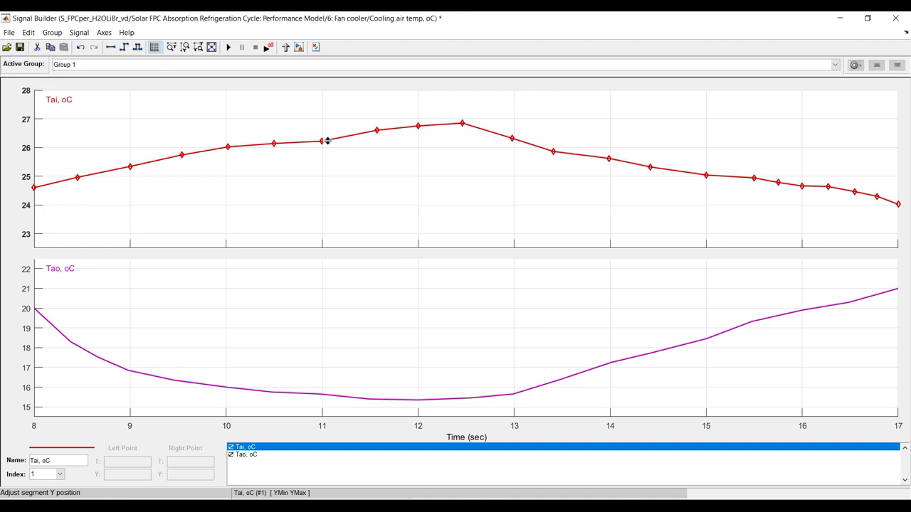
{"action": "left_click_drag", "start_coordinate": [321, 141], "coordinate": [273, 139]}
{"action": "left_click_drag", "start_coordinate": [553, 150], "coordinate": [554, 147]}
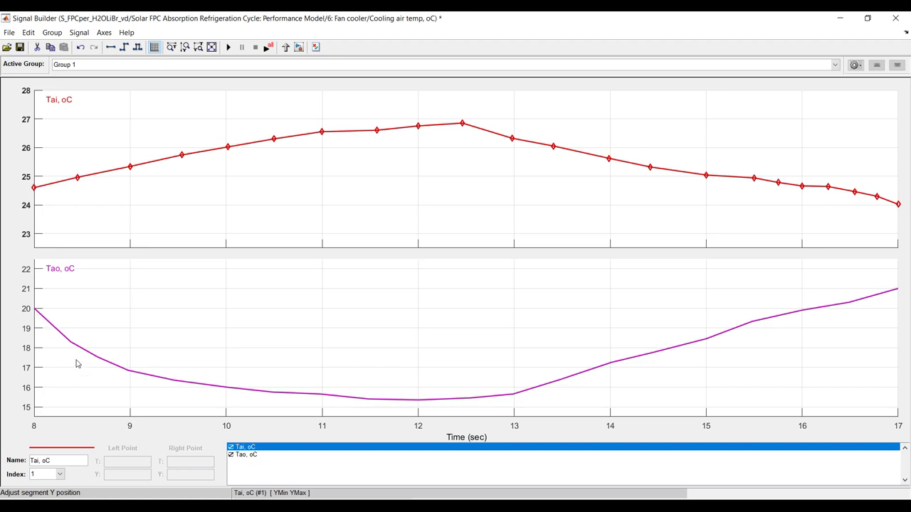
Show the points of the outlet air temperature signal Tao, and view the fan cooler's ambient temperature signal Tamb
{"action": "left_click", "coordinate": [785, 383]}
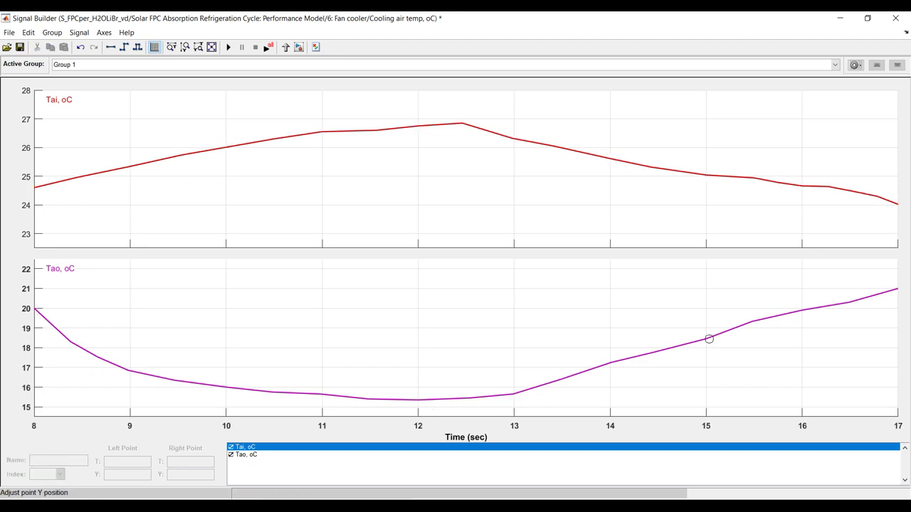
{"action": "left_click", "coordinate": [707, 339]}
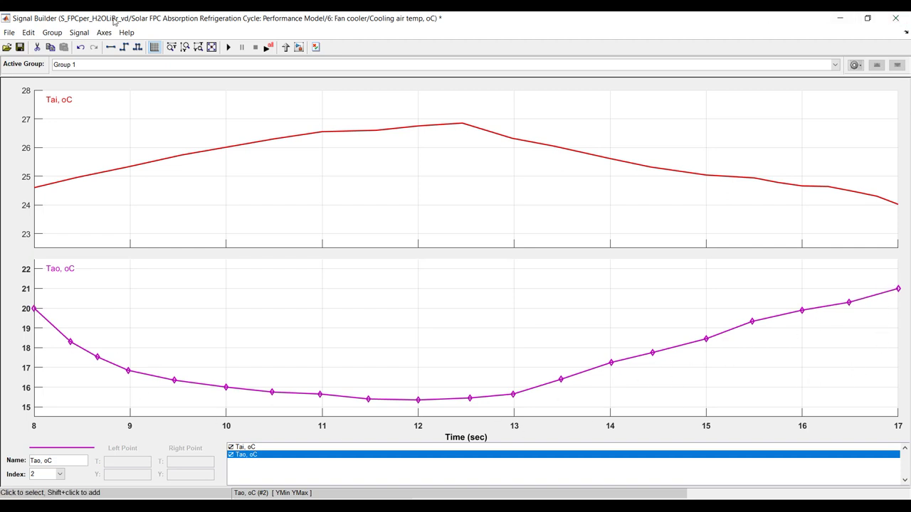
{"action": "left_click", "coordinate": [896, 18]}
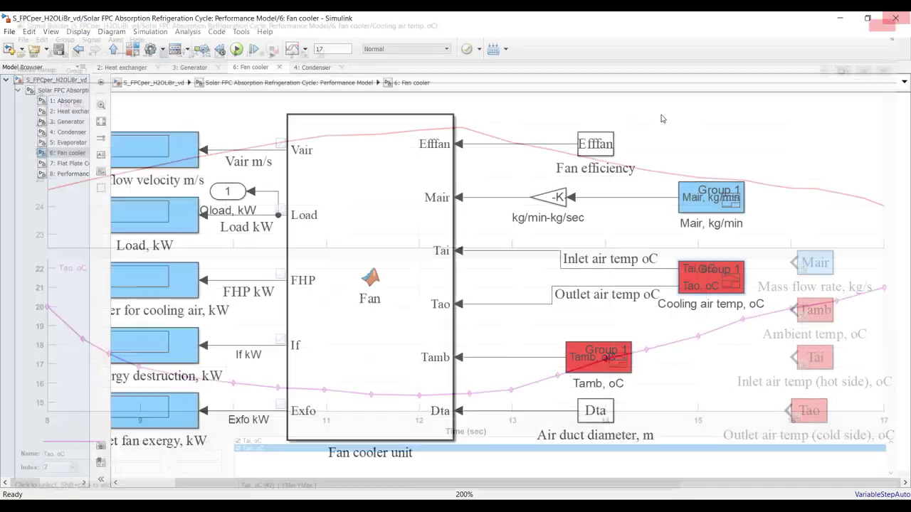
{"action": "left_click", "coordinate": [588, 368]}
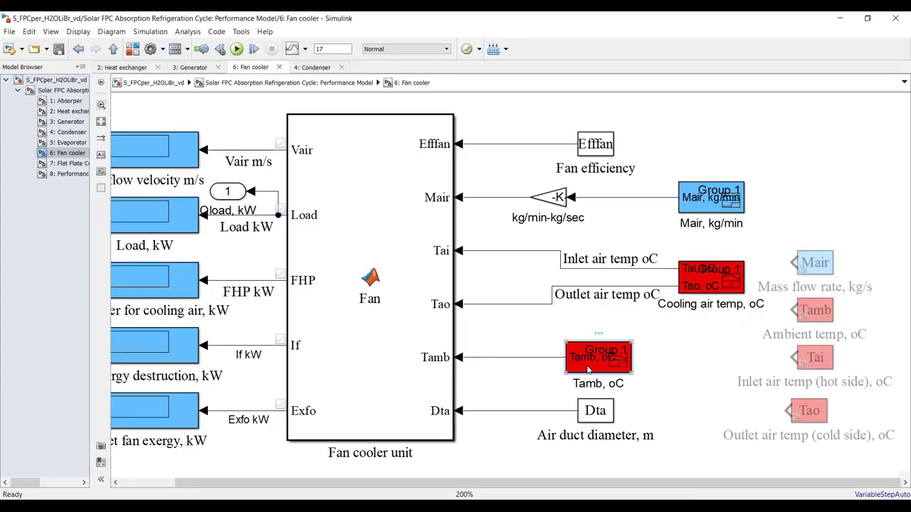
{"action": "double_click", "coordinate": [588, 368]}
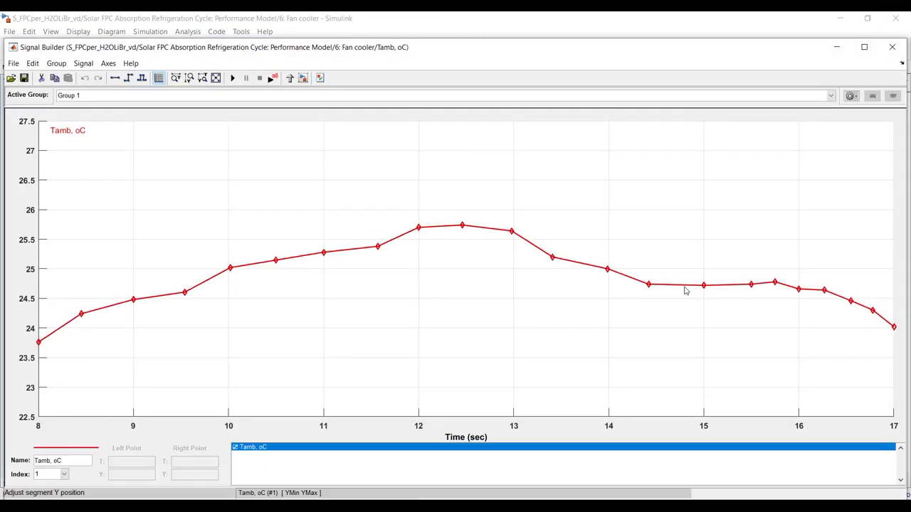
{"action": "left_click", "coordinate": [891, 46]}
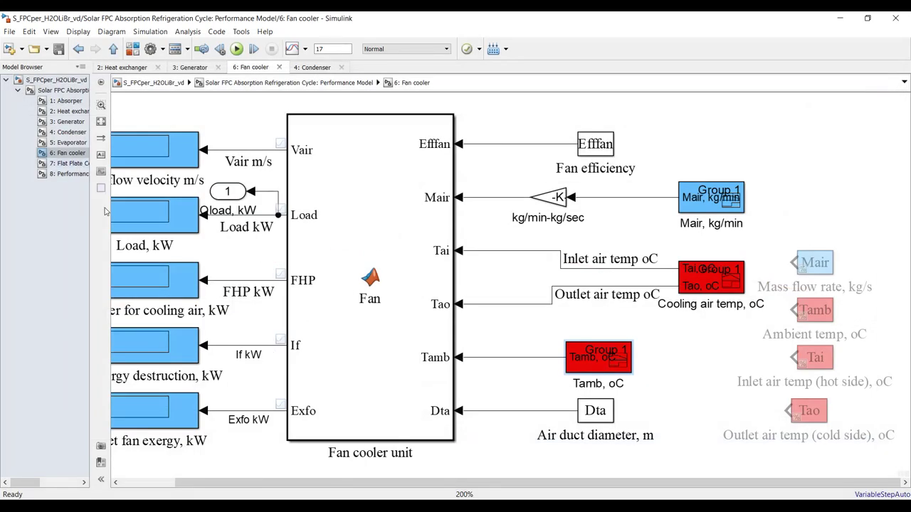
Return to the Flat Plate Collector subsystem and check the simulation start and stop times in the model's configuration parameters
{"action": "left_click", "coordinate": [68, 163]}
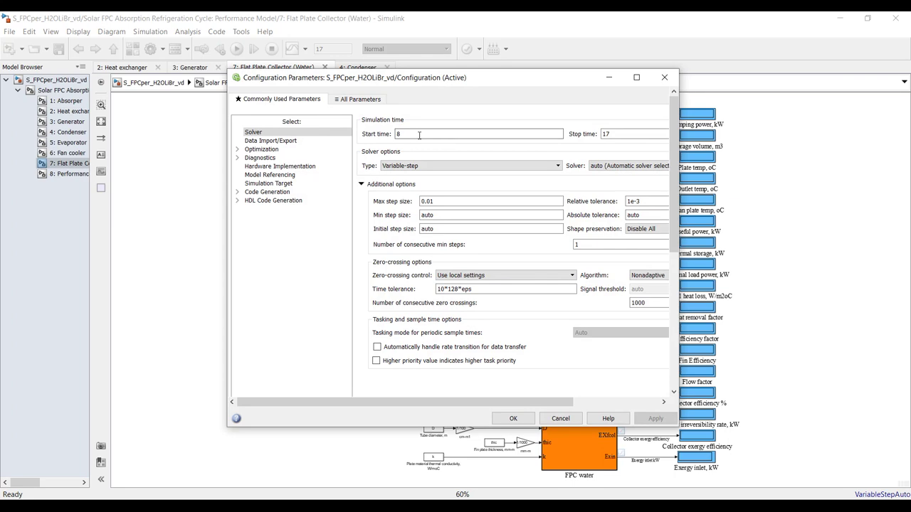
{"action": "double_click", "coordinate": [609, 133]}
{"action": "left_click", "coordinate": [665, 78]}
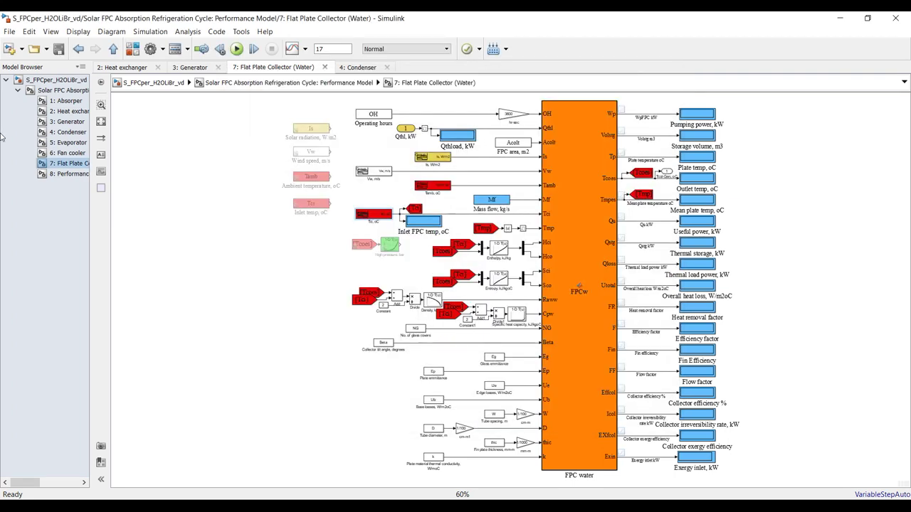
Save the model from the performance model's top view and open the Absorper subsystem
{"action": "left_click", "coordinate": [69, 91]}
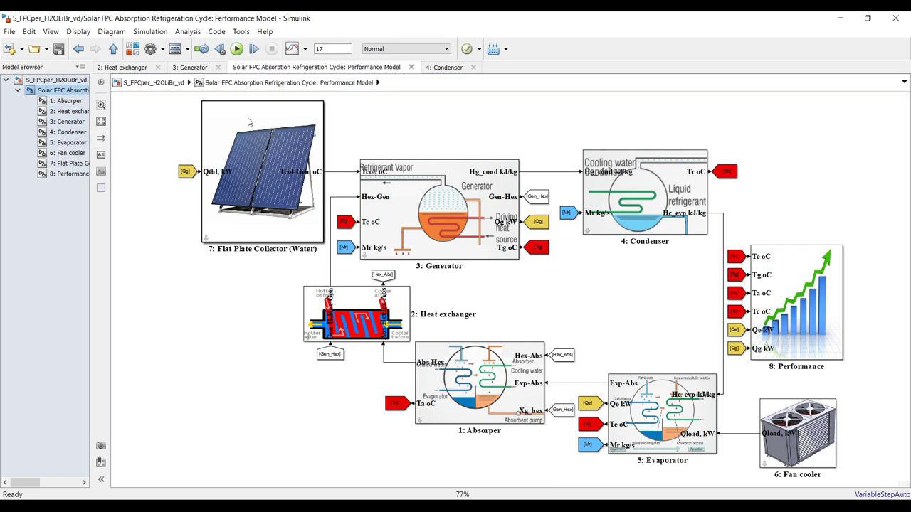
{"action": "left_click", "coordinate": [58, 51]}
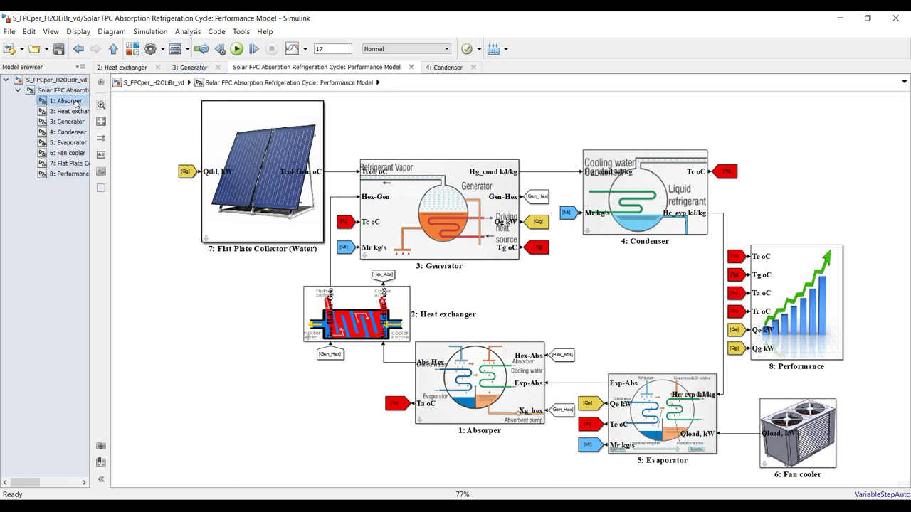
{"action": "left_click", "coordinate": [67, 101]}
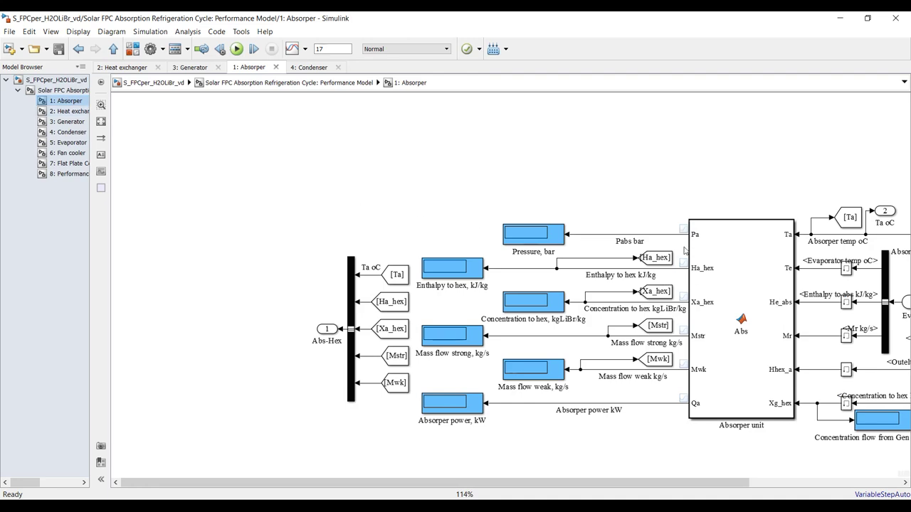
Return from the Absorper subsystem to the performance model's top view and run the simulation
{"action": "scroll", "coordinate": [684, 249], "scroll_direction": "up", "scroll_amount": 5}
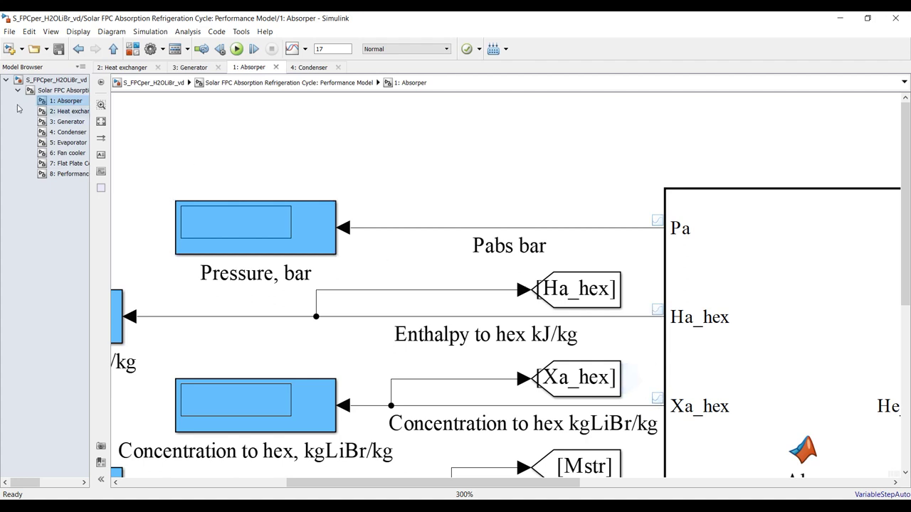
{"action": "left_click", "coordinate": [59, 91]}
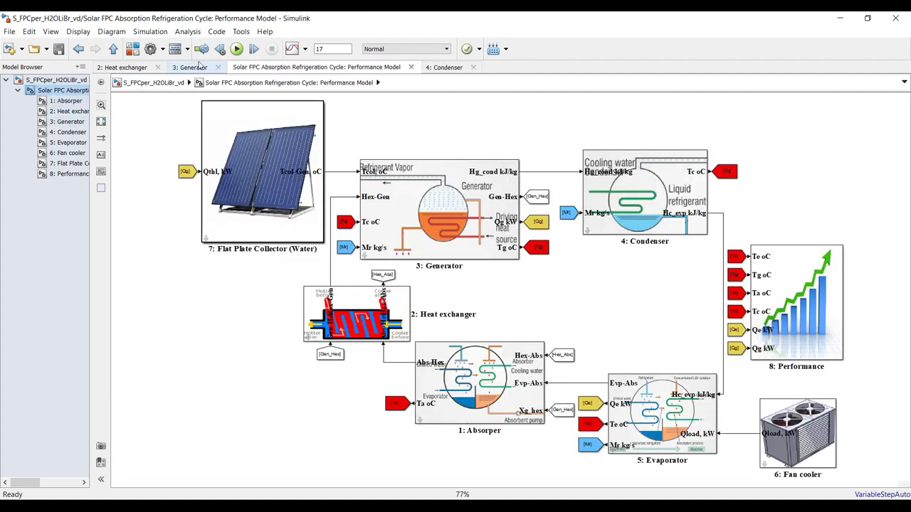
{"action": "left_click", "coordinate": [237, 48]}
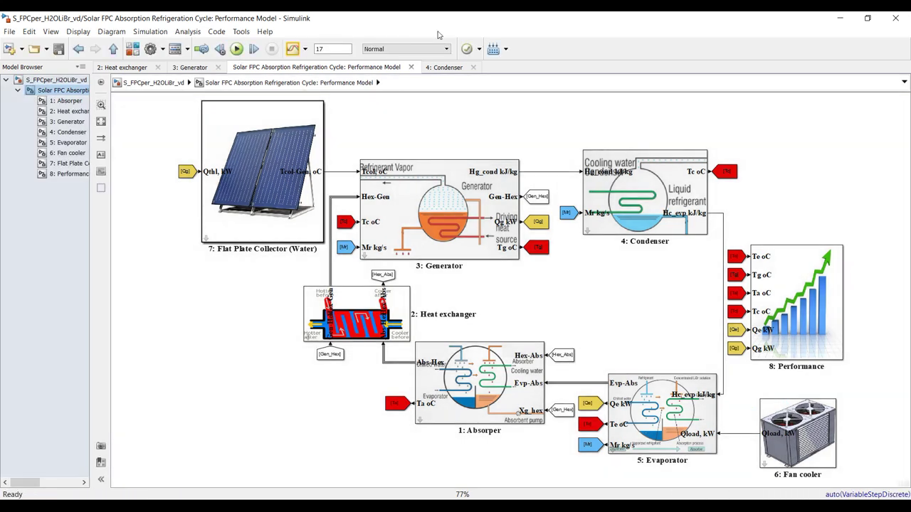
Open the Simulation Data Inspector full screen, arrange the plots in a 3-by-3 grid and enlarge the signal list
{"action": "left_click", "coordinate": [293, 49]}
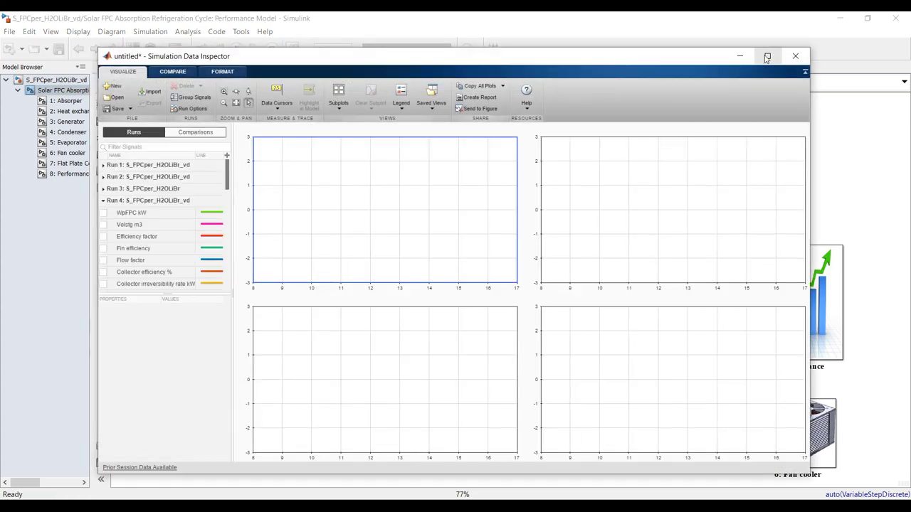
{"action": "left_click", "coordinate": [767, 56]}
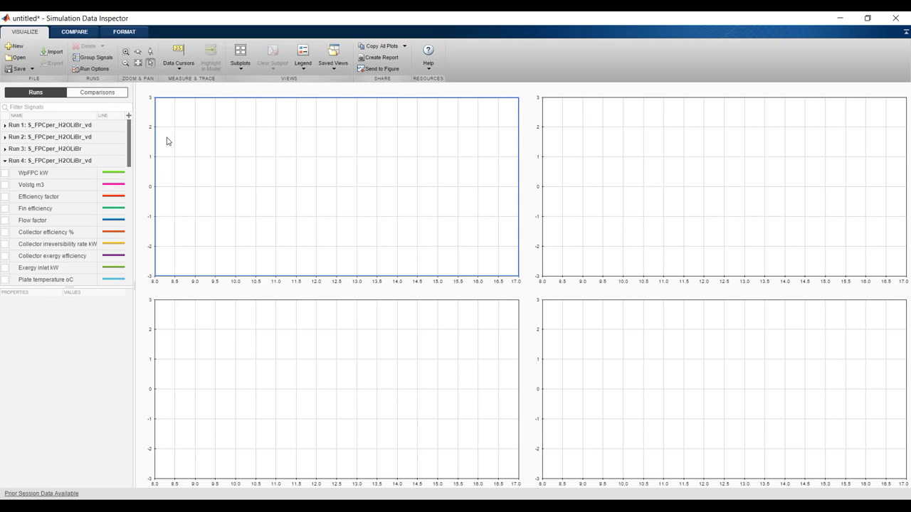
{"action": "left_click", "coordinate": [244, 71]}
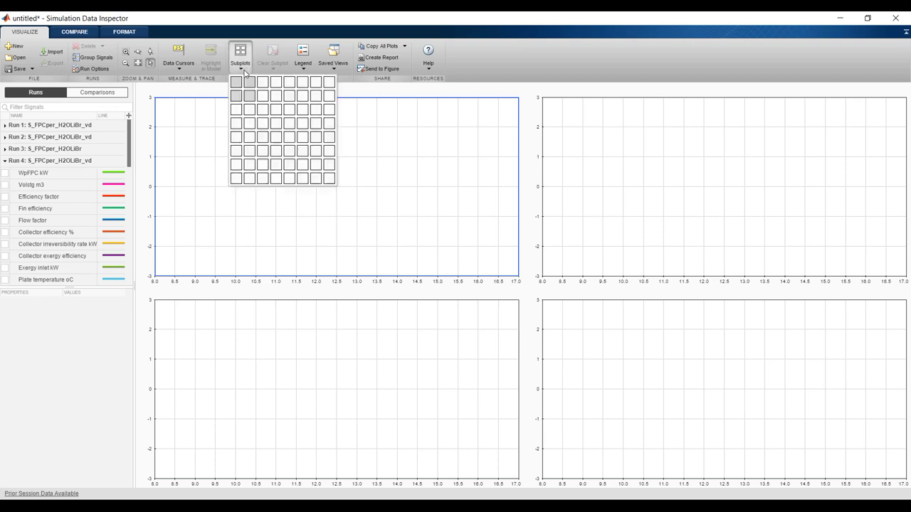
{"action": "left_click", "coordinate": [262, 109]}
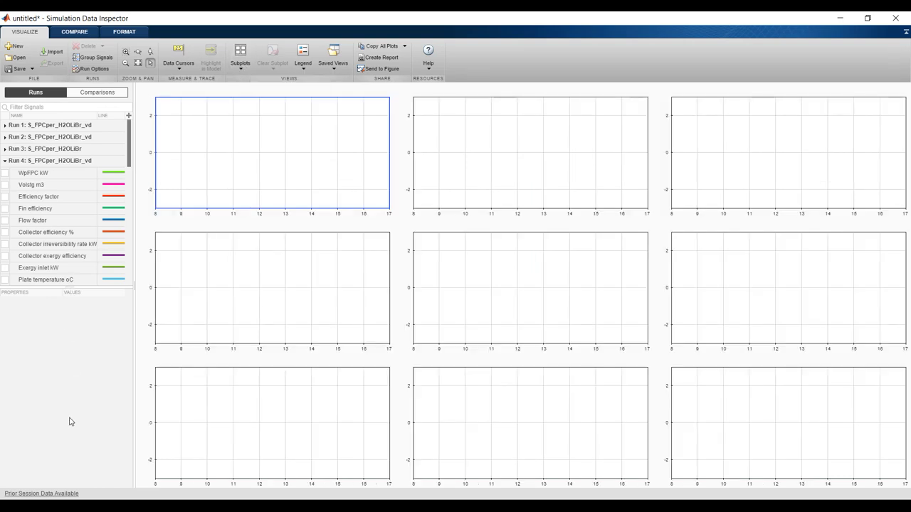
{"action": "left_click_drag", "start_coordinate": [66, 288], "coordinate": [65, 433]}
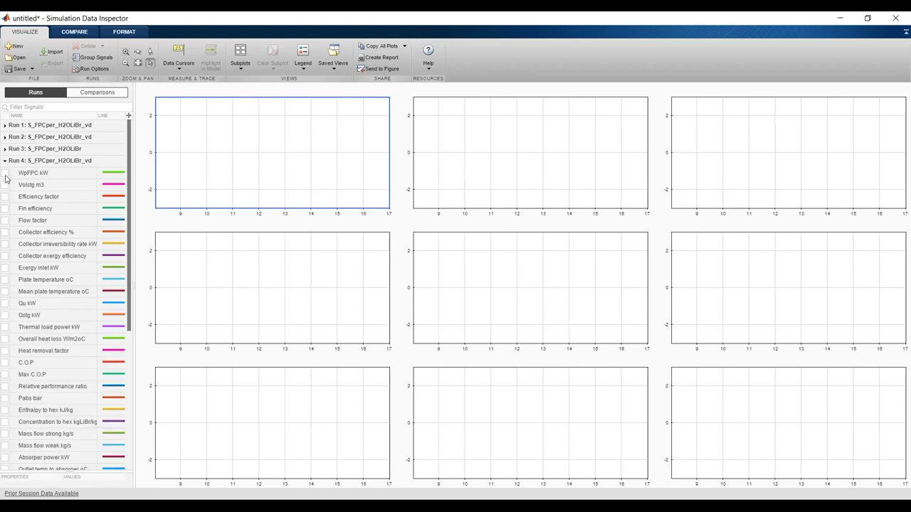
Plot Run 4's WpFPC kW signal in the first subplot and Fin efficiency in the second
{"action": "left_click", "coordinate": [5, 174]}
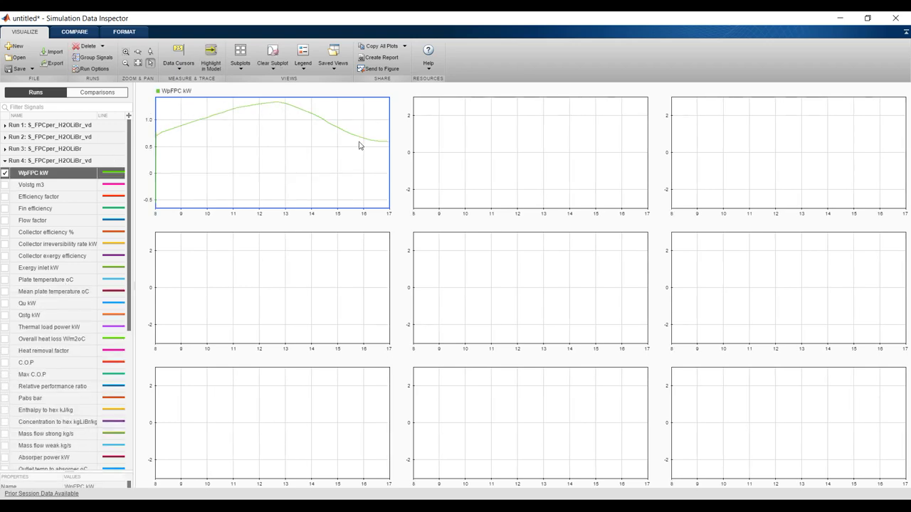
{"action": "left_click", "coordinate": [420, 158]}
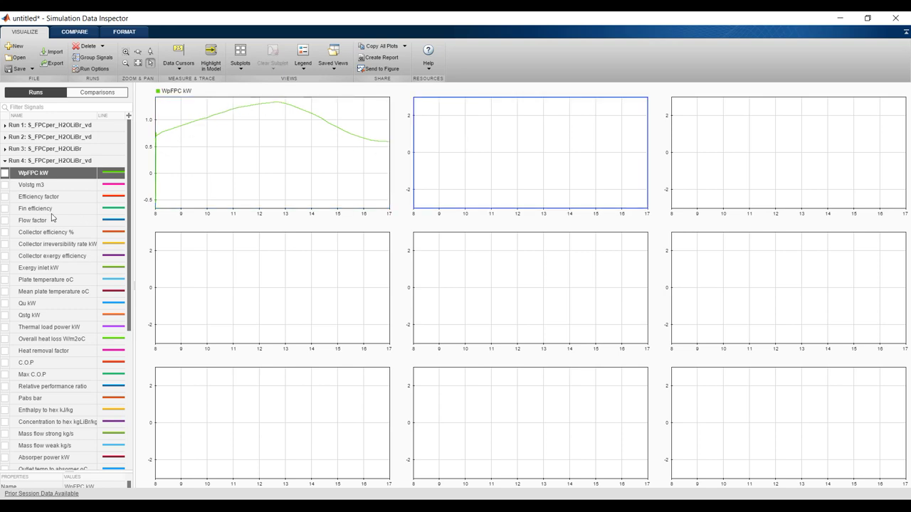
{"action": "left_click", "coordinate": [5, 197]}
{"action": "left_click", "coordinate": [5, 197]}
{"action": "left_click", "coordinate": [5, 209]}
{"action": "left_click", "coordinate": [5, 209]}
{"action": "left_click", "coordinate": [5, 209]}
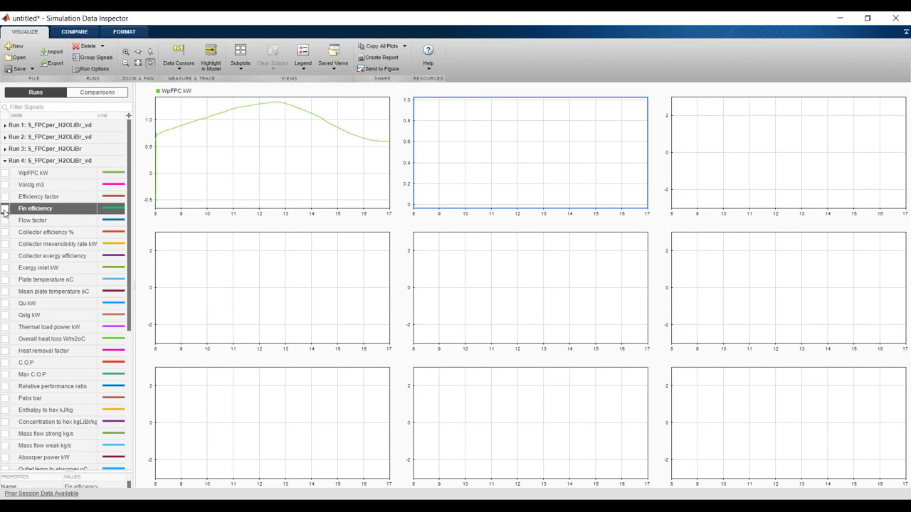
{"action": "left_click", "coordinate": [5, 209]}
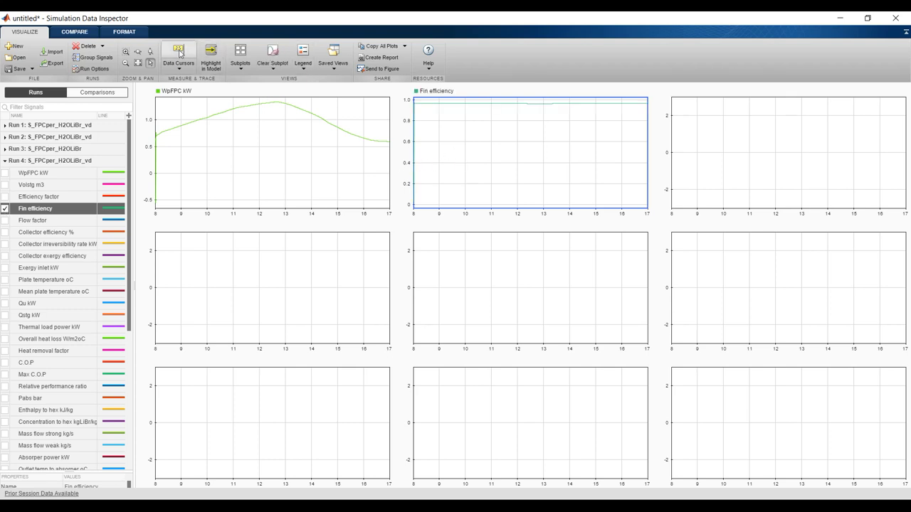
Set the Fin efficiency subplot's y-axis limits to a minimum of 0.9 and a maximum of 1
{"action": "left_click", "coordinate": [125, 33]}
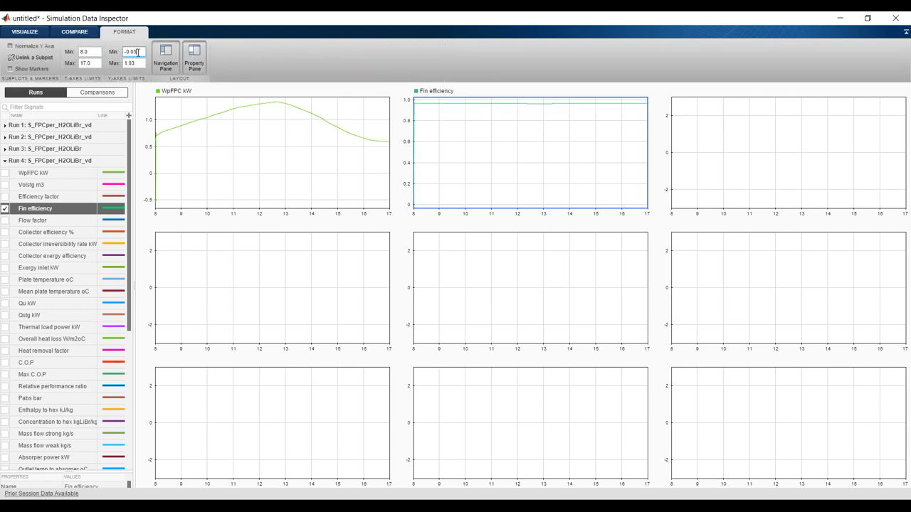
{"action": "type", "text": "0"}
{"action": "left_click", "coordinate": [139, 64]}
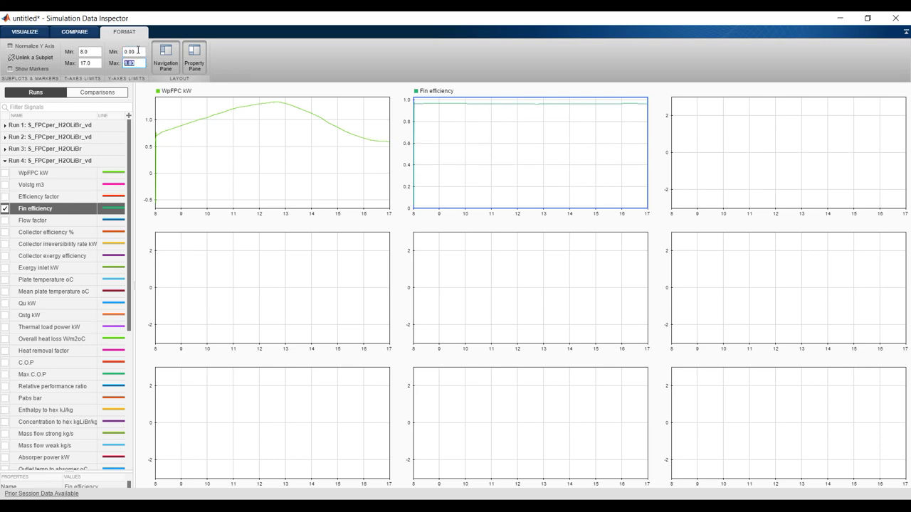
{"action": "left_click", "coordinate": [138, 52]}
{"action": "left_click", "coordinate": [139, 62]}
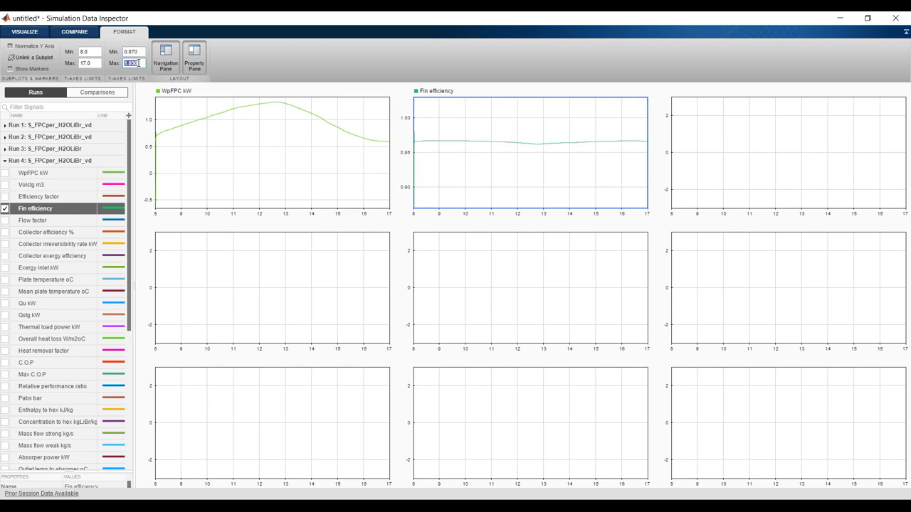
{"action": "type", "text": "1"}
{"action": "left_click", "coordinate": [141, 51]}
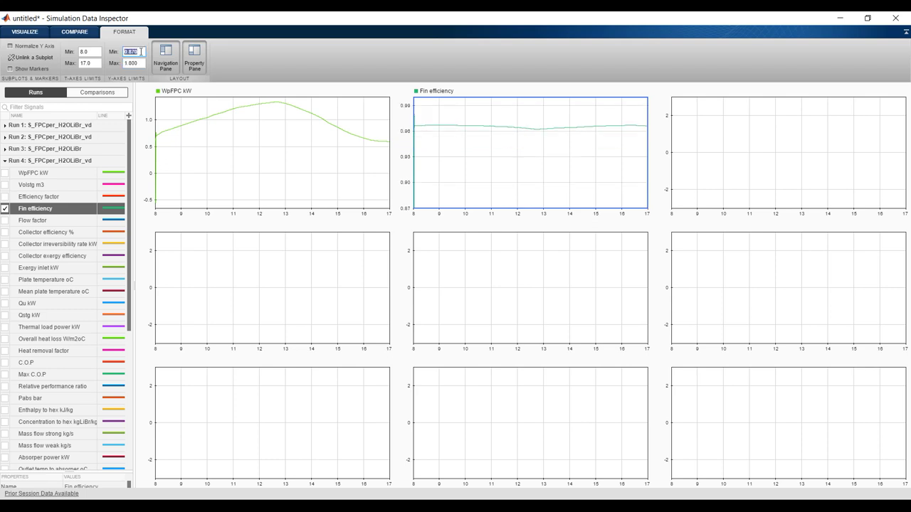
{"action": "type", "text": "0.9"}
{"action": "key", "text": "Tab"}
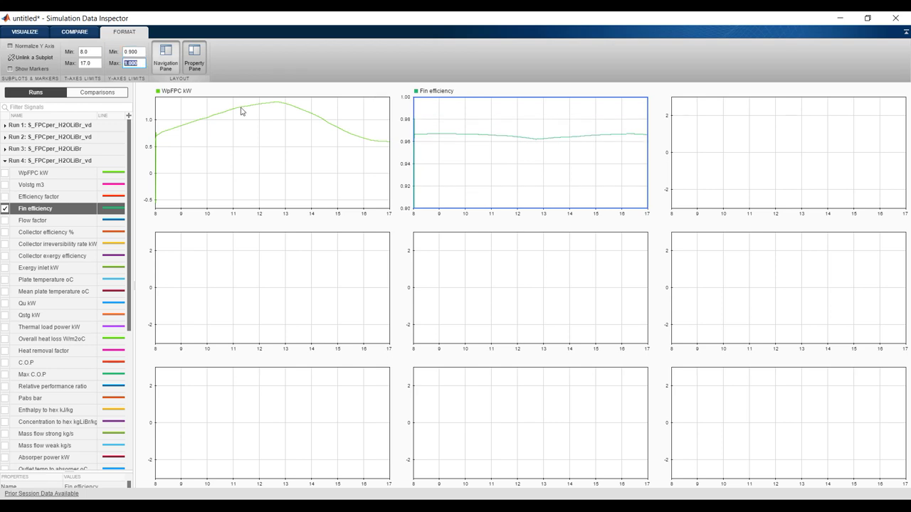
Plot Flow factor in the third subplot and Collector efficiency % in the fourth, setting the latter's y-axis minimum to 0.6
{"action": "left_click", "coordinate": [763, 147]}
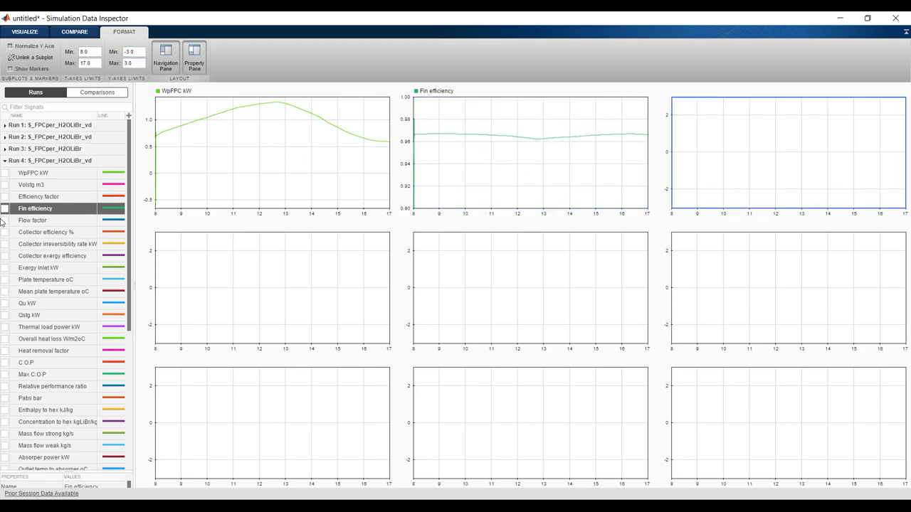
{"action": "left_click", "coordinate": [5, 221]}
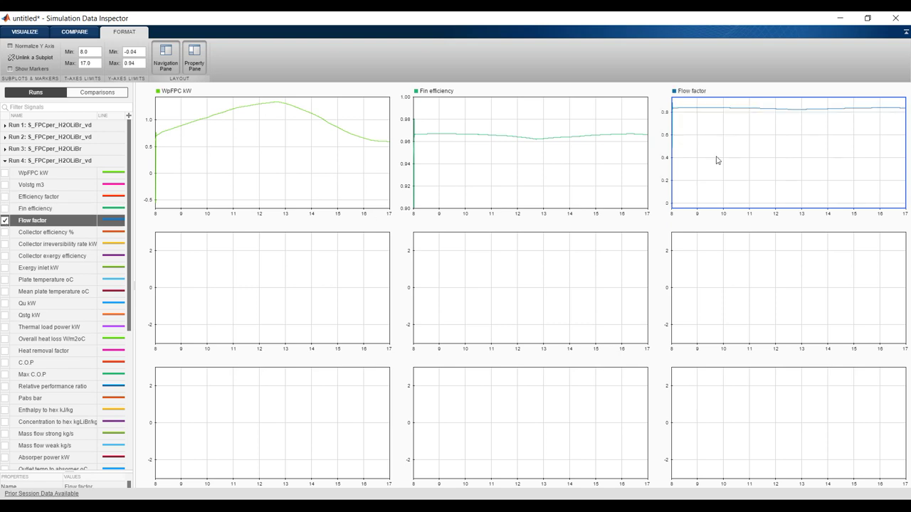
{"action": "left_click", "coordinate": [230, 284]}
{"action": "left_click", "coordinate": [5, 232]}
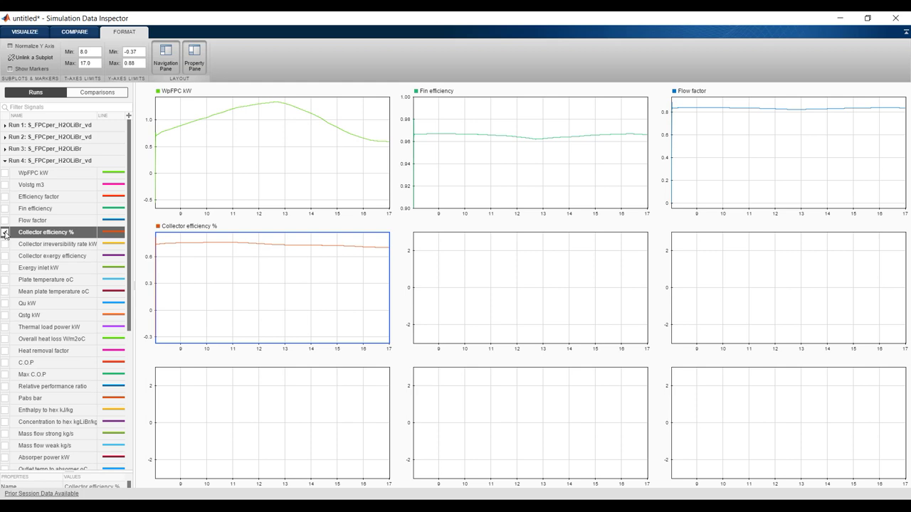
{"action": "double_click", "coordinate": [142, 52]}
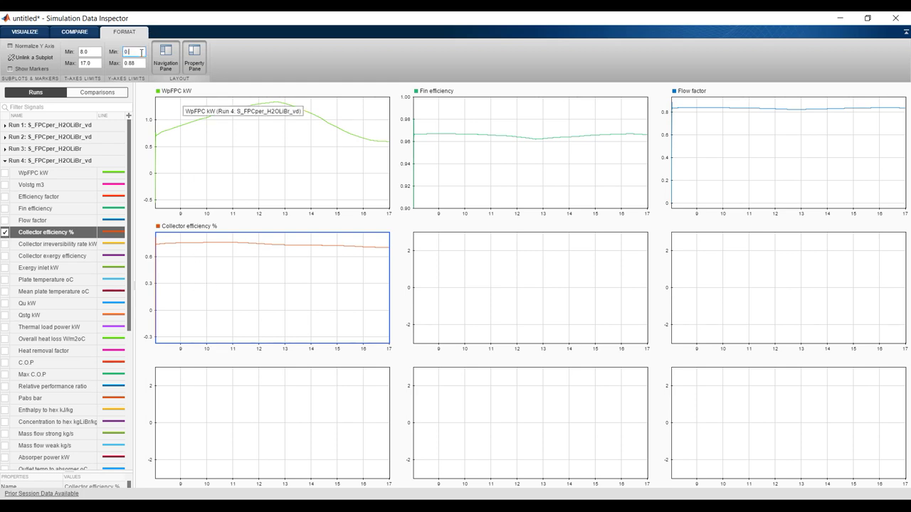
{"action": "key", "text": "Return"}
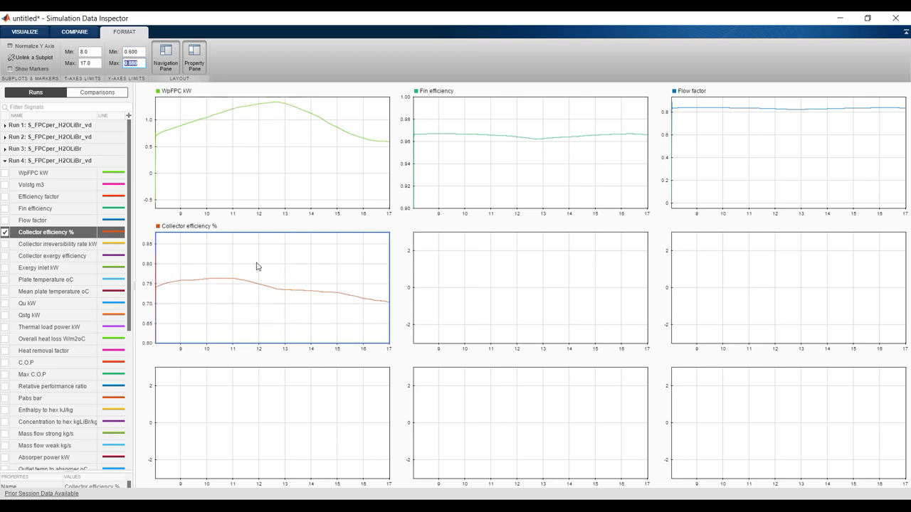
Plot C.O.P and Max C.O.P together in the fifth subplot and Relative performance ratio in the sixth
{"action": "left_click", "coordinate": [486, 278]}
{"action": "scroll", "coordinate": [32, 251], "scroll_direction": "down", "scroll_amount": 4}
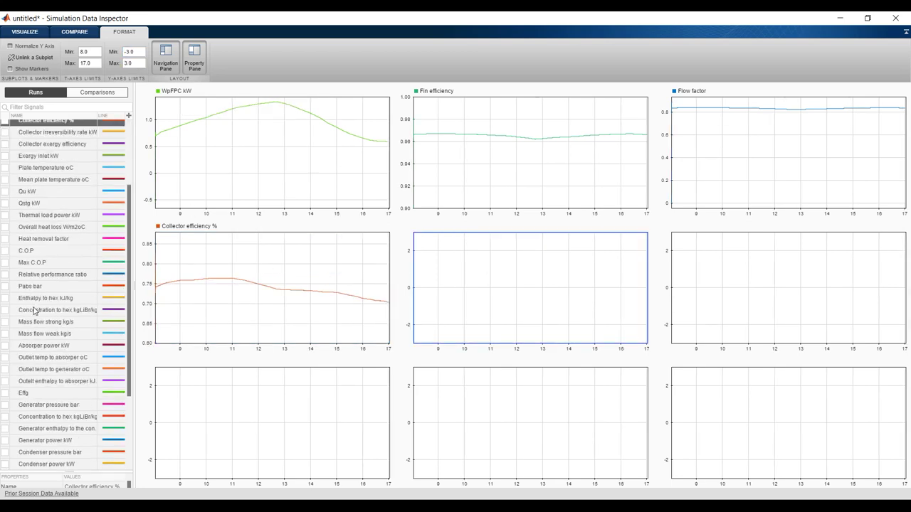
{"action": "left_click", "coordinate": [5, 215]}
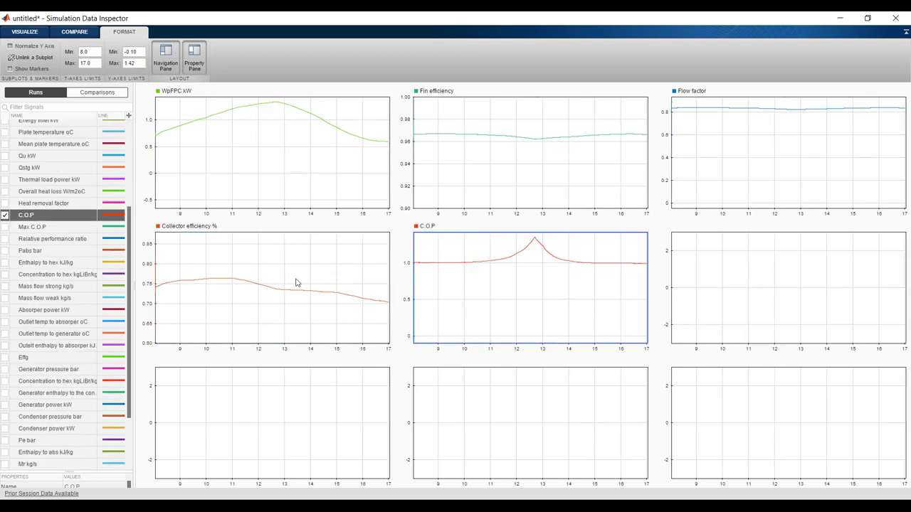
{"action": "left_click", "coordinate": [5, 227]}
{"action": "left_click", "coordinate": [682, 271]}
{"action": "left_click", "coordinate": [5, 250]}
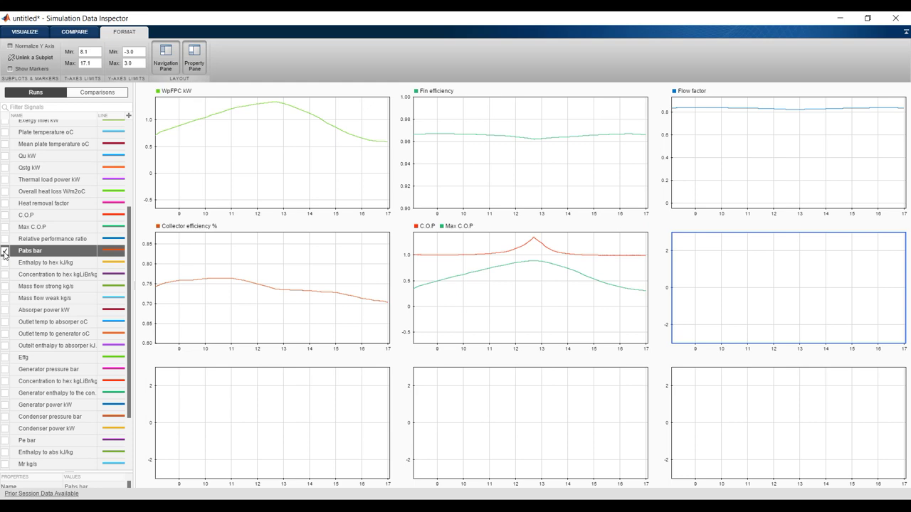
{"action": "left_click", "coordinate": [5, 250]}
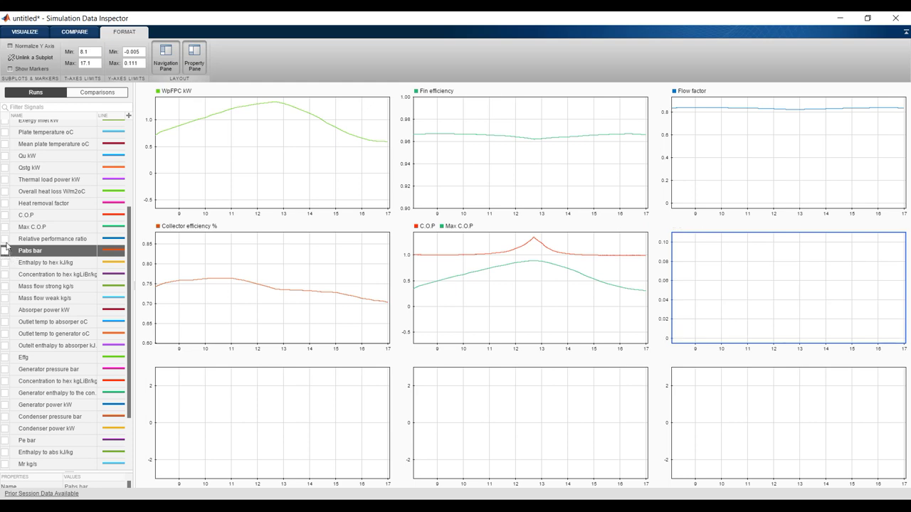
{"action": "left_click", "coordinate": [5, 239]}
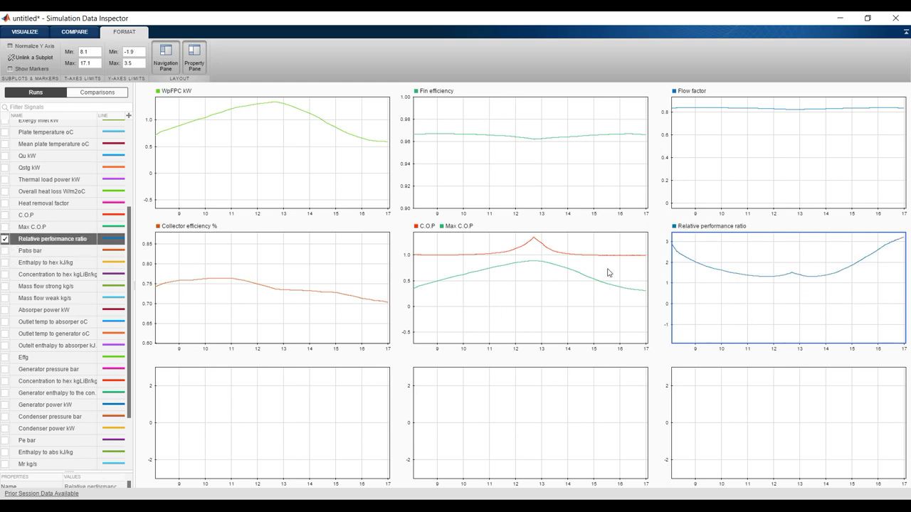
Plot Effg in the seventh subplot and limit its y-axis to the range 0.5 to 1.2
{"action": "left_click", "coordinate": [213, 397]}
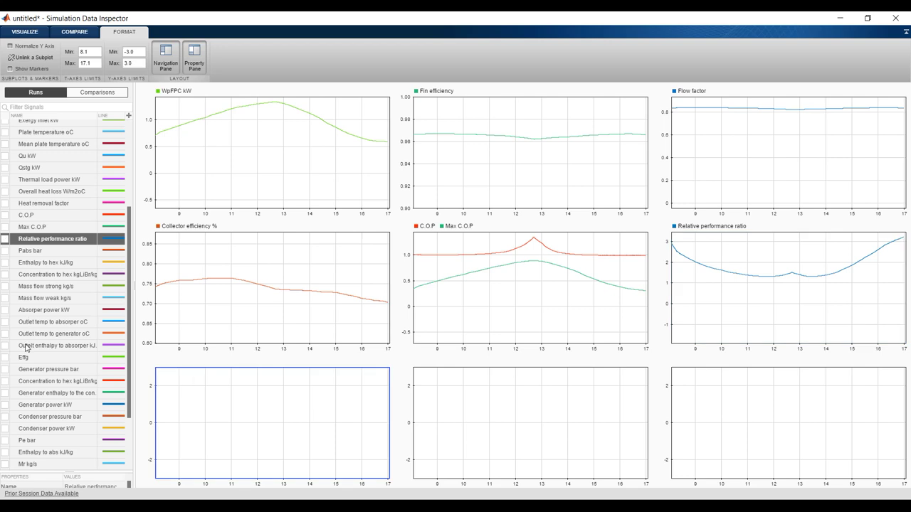
{"action": "left_click", "coordinate": [6, 358]}
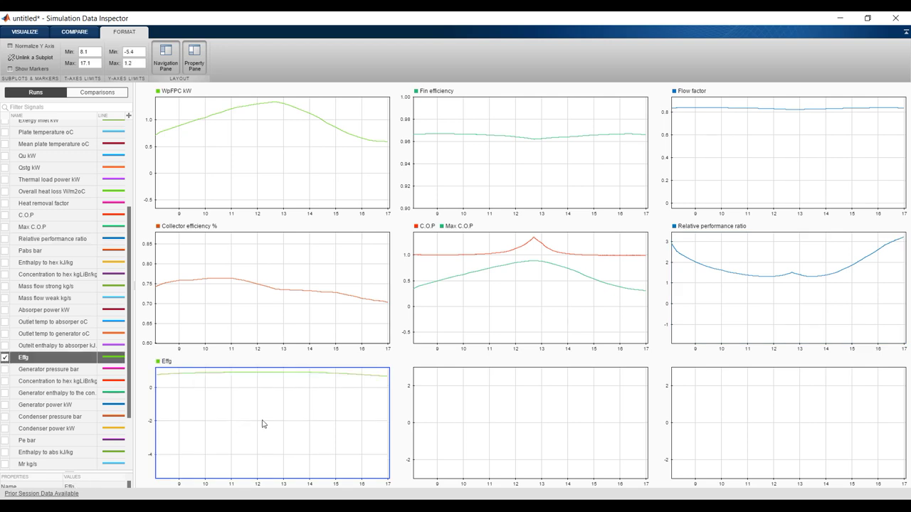
{"action": "double_click", "coordinate": [140, 53]}
{"action": "double_click", "coordinate": [132, 63]}
Plot Generator pressure bar in the eighth subplot and the generator's Concentration to hex kgLiBr/kg in the ninth
{"action": "left_click", "coordinate": [481, 395]}
{"action": "left_click", "coordinate": [6, 370]}
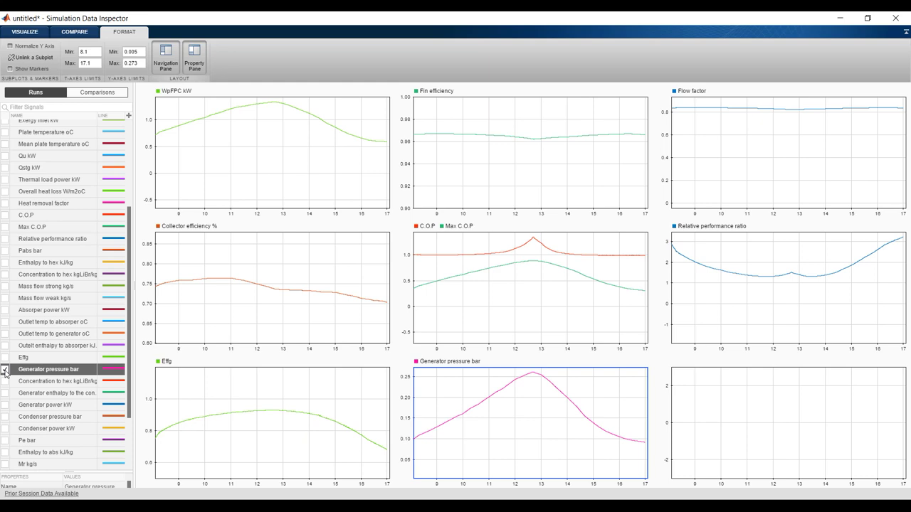
{"action": "left_click", "coordinate": [721, 418]}
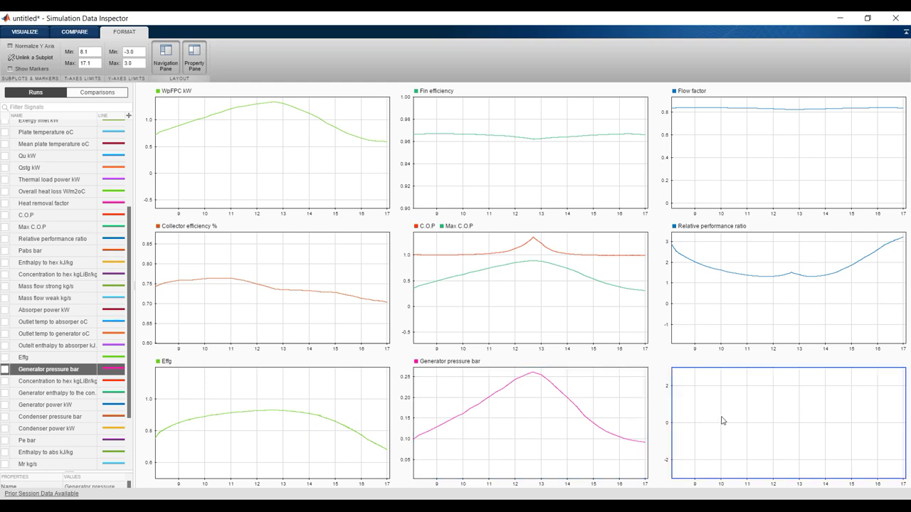
{"action": "left_click", "coordinate": [5, 381]}
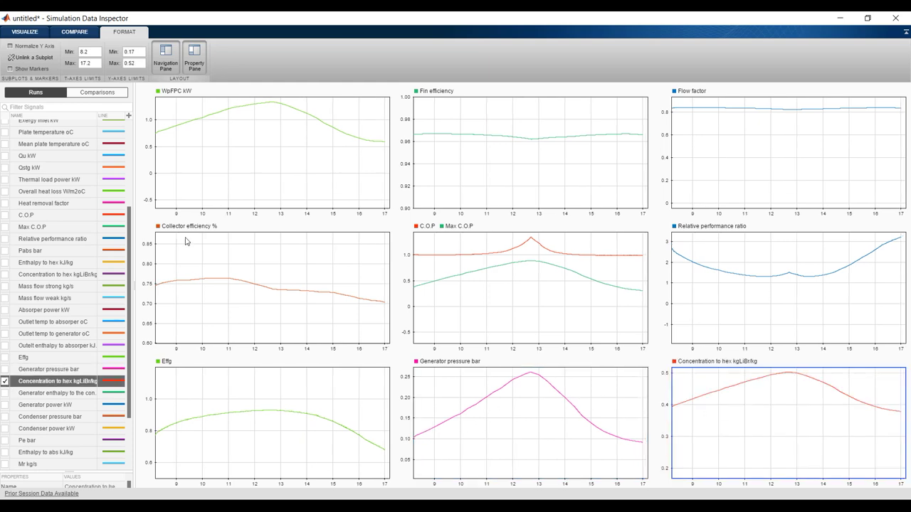
Send all nine subplots to a MATLAB figure and maximize the figure window
{"action": "left_click", "coordinate": [25, 32]}
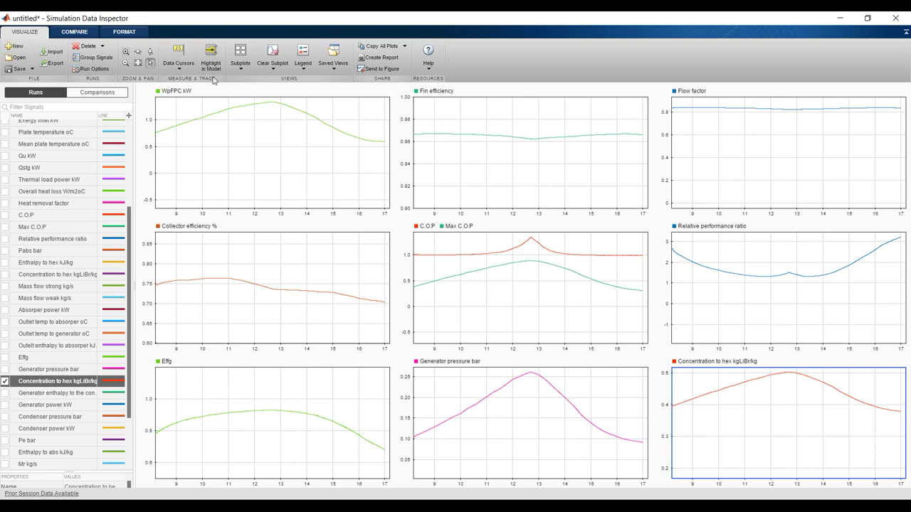
{"action": "left_click", "coordinate": [380, 69]}
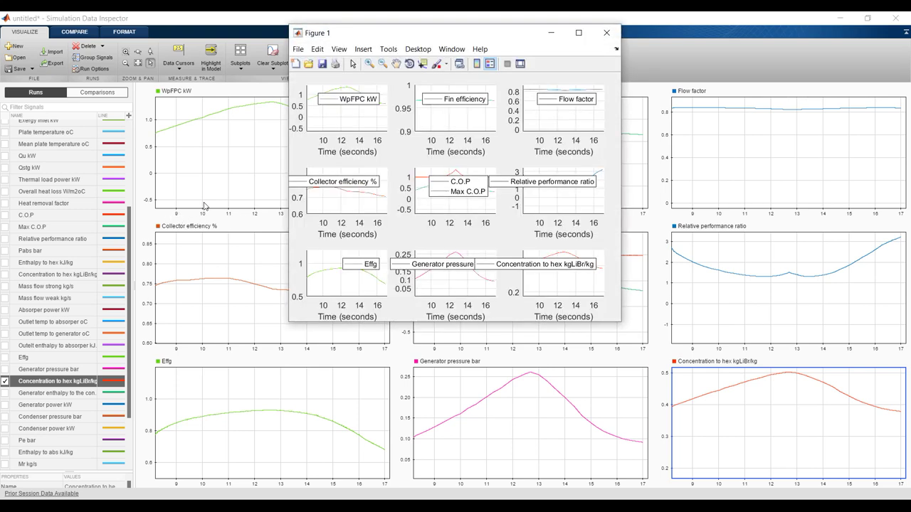
{"action": "left_click", "coordinate": [578, 32]}
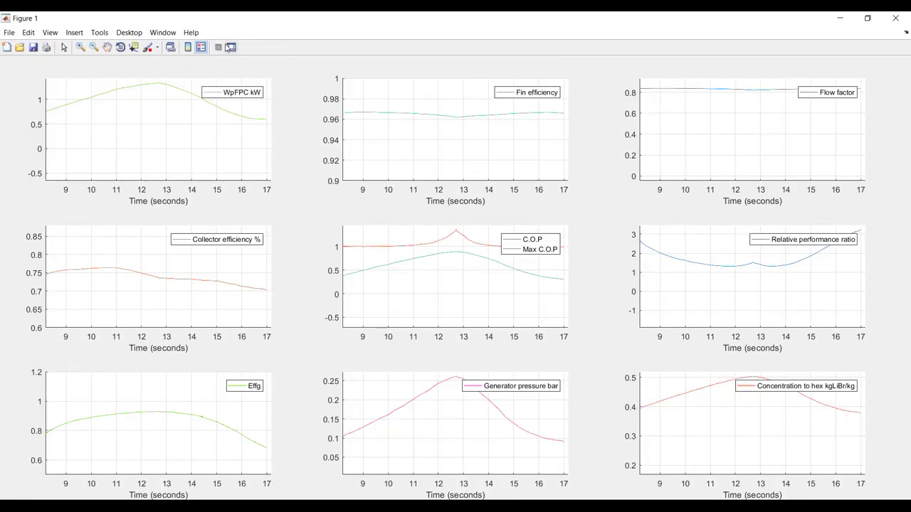
Show the plot tools for the figure, set the figure color to white, and enlarge the plotting area above the property editor
{"action": "left_click", "coordinate": [231, 48]}
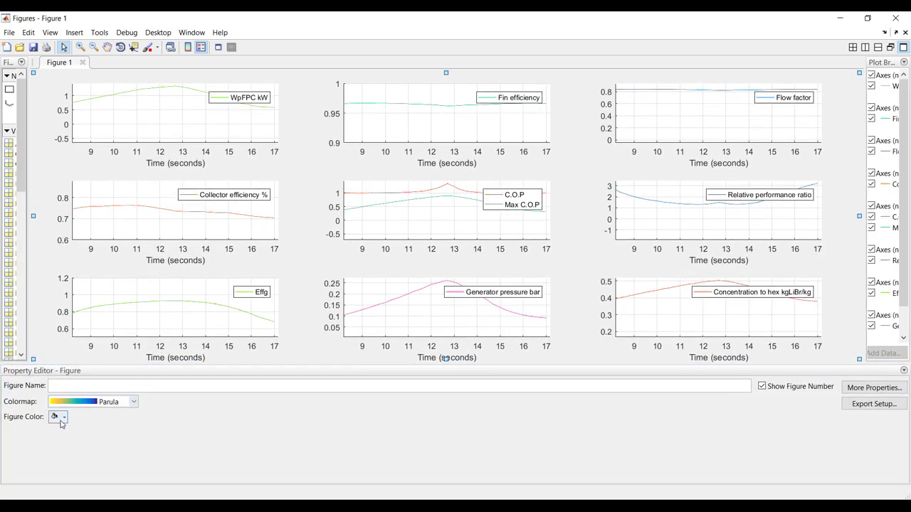
{"action": "left_click", "coordinate": [59, 419]}
{"action": "left_click", "coordinate": [70, 397]}
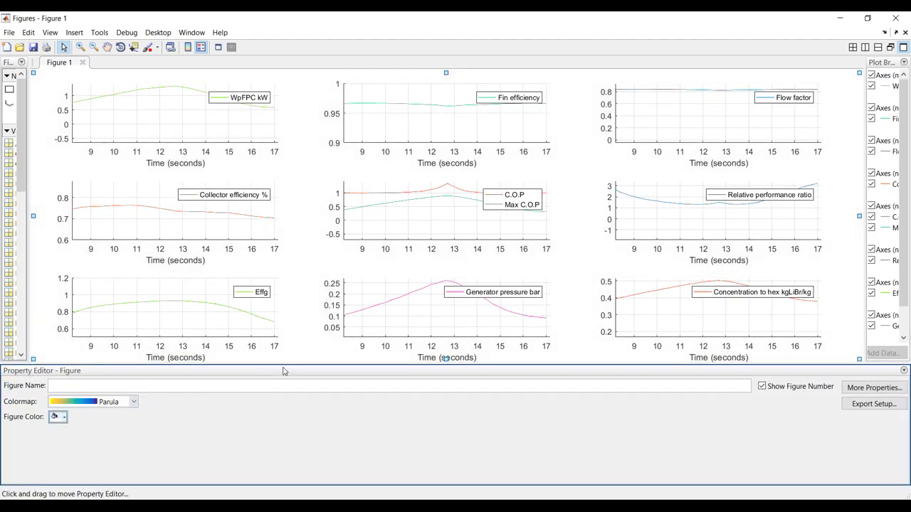
{"action": "left_click_drag", "start_coordinate": [285, 366], "coordinate": [278, 401]}
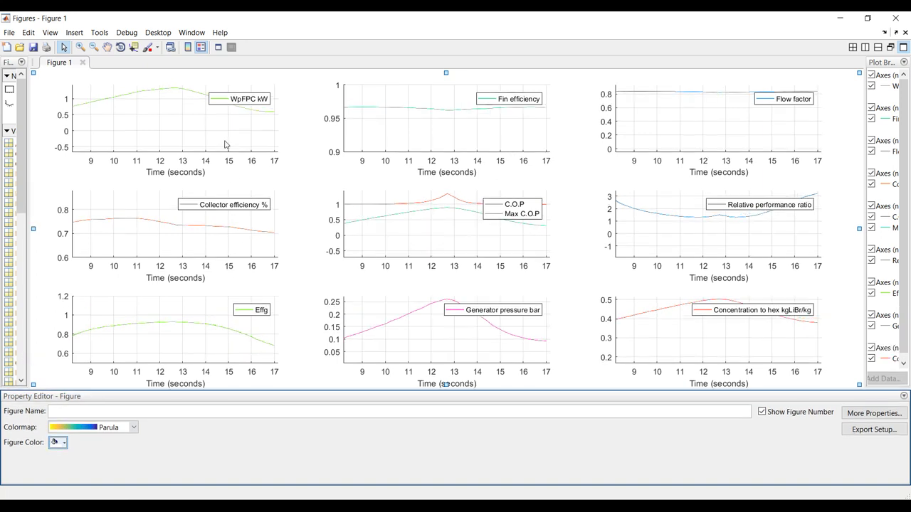
Select all nine axes together and set their X label to "Time, hrs"
{"action": "left_click", "coordinate": [200, 127]}
{"action": "left_click", "coordinate": [406, 141], "text": "shift"}
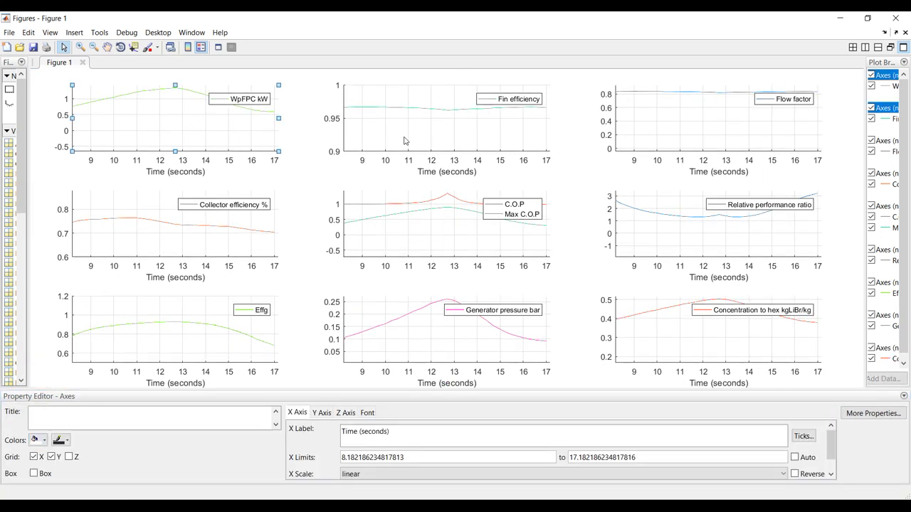
{"action": "left_click", "coordinate": [729, 125], "text": "shift"}
{"action": "left_click", "coordinate": [686, 248], "text": "shift"}
{"action": "left_click", "coordinate": [453, 249], "text": "shift"}
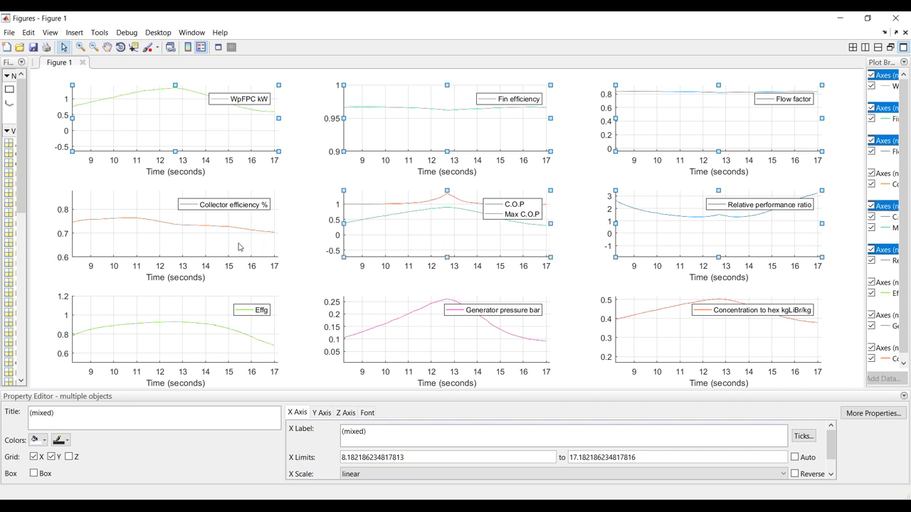
{"action": "left_click", "coordinate": [241, 247], "text": "shift"}
{"action": "left_click", "coordinate": [204, 317], "text": "shift"}
{"action": "left_click", "coordinate": [395, 334], "text": "shift"}
{"action": "left_click", "coordinate": [687, 342], "text": "shift"}
{"action": "left_click", "coordinate": [380, 433]}
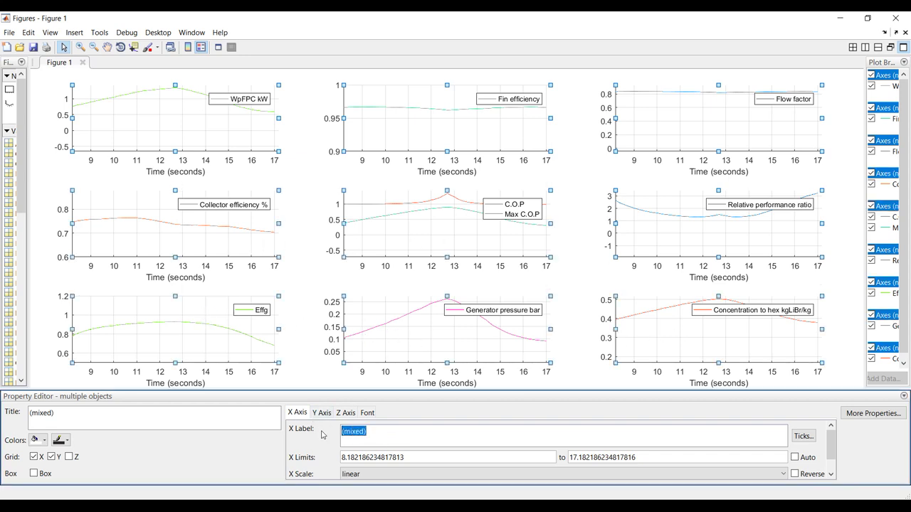
{"action": "type", "text": "Time,"}
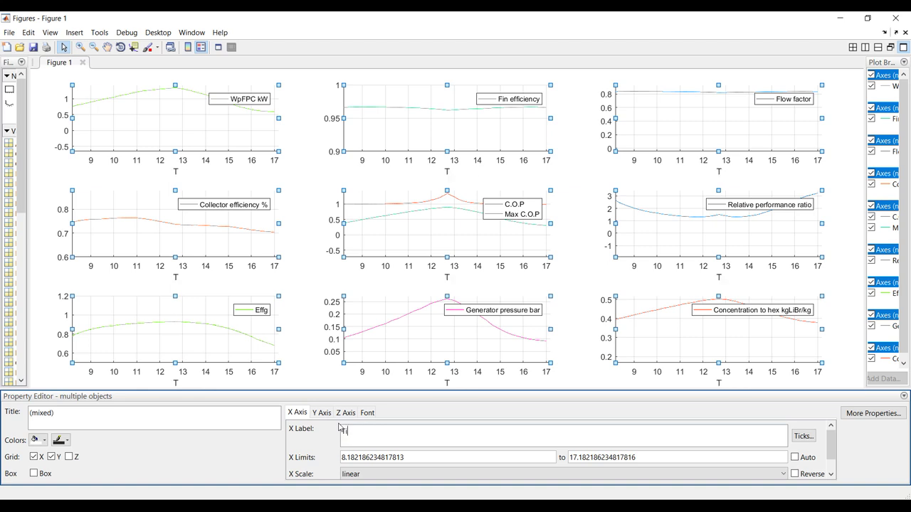
{"action": "type", "text": " hrs"}
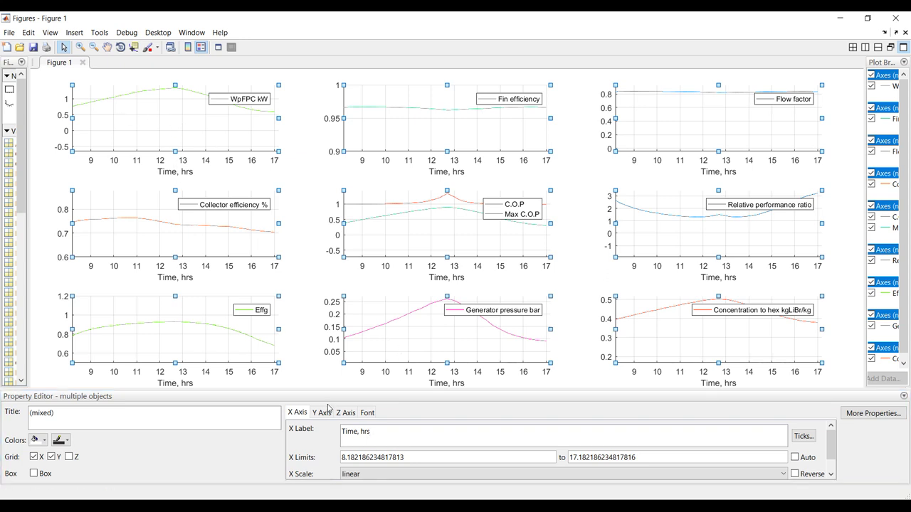
Set the line width of the WpFPC kW, Fin efficiency and Flow factor curves to 1.0
{"action": "left_click", "coordinate": [197, 94]}
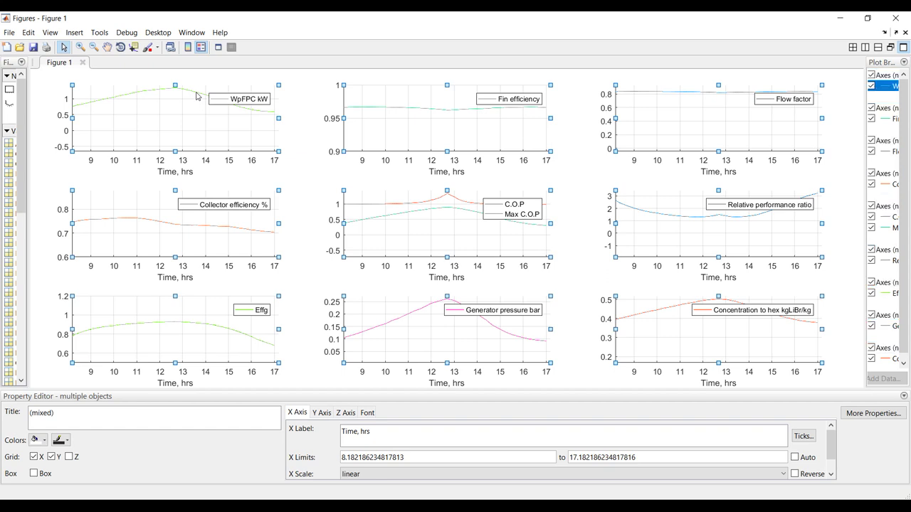
{"action": "left_click", "coordinate": [396, 112], "text": "shift"}
{"action": "left_click", "coordinate": [685, 92], "text": "shift"}
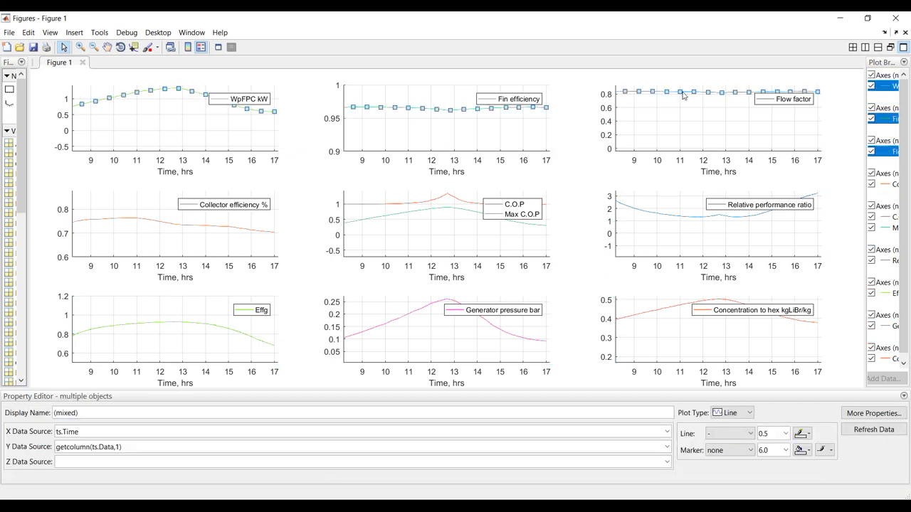
{"action": "left_click", "coordinate": [786, 433]}
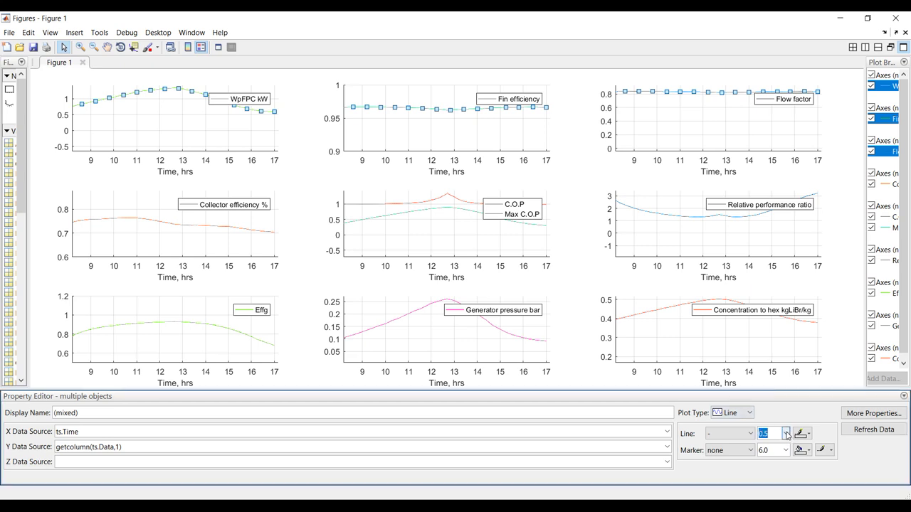
{"action": "left_click", "coordinate": [787, 433]}
{"action": "left_click", "coordinate": [764, 302]}
Change the line color and line style of the three selected top-row curves
{"action": "left_click", "coordinate": [800, 433]}
{"action": "left_click", "coordinate": [800, 400]}
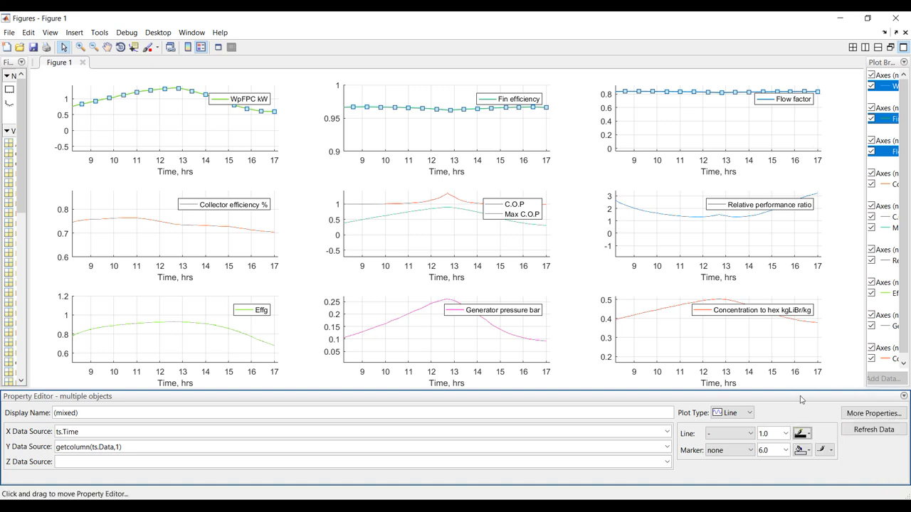
{"action": "left_click", "coordinate": [750, 434]}
{"action": "left_click", "coordinate": [709, 457]}
{"action": "left_click", "coordinate": [582, 195]}
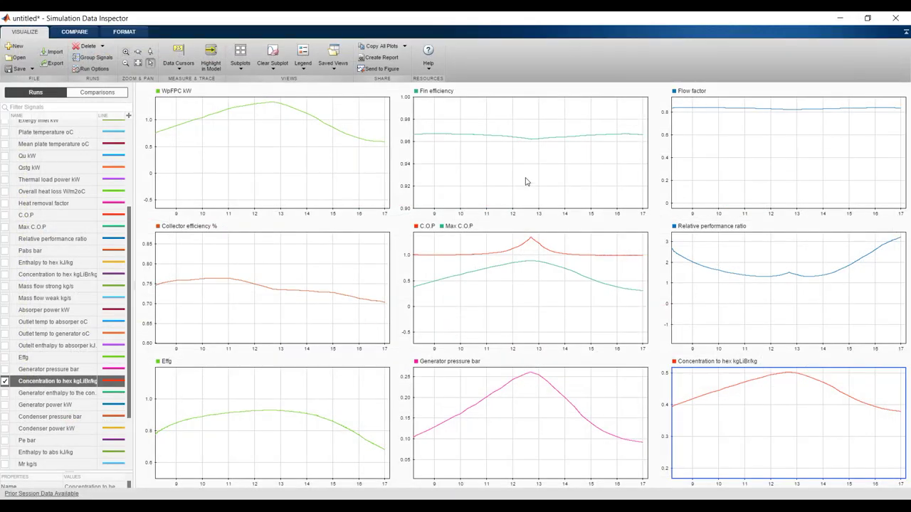
Close the Simulation Data Inspector and open the 1: Absorper subsystem fitted to the view
{"action": "left_click", "coordinate": [895, 19]}
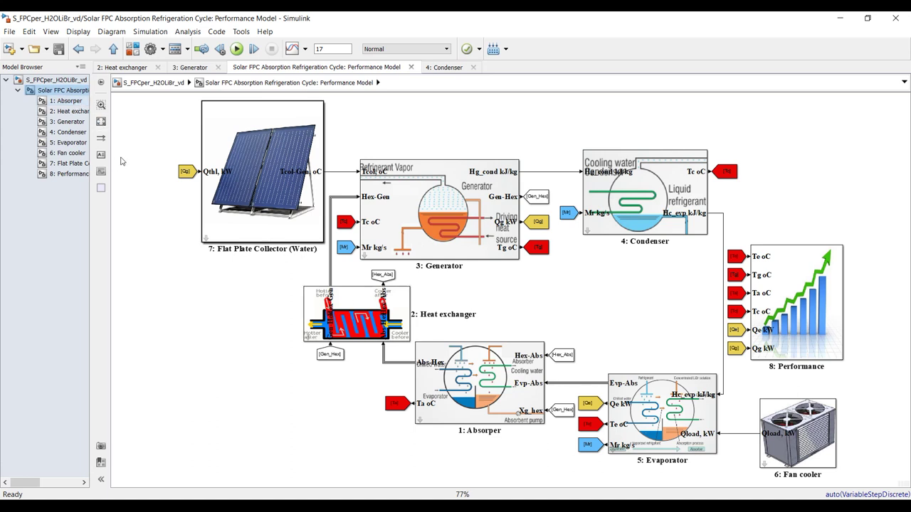
{"action": "left_click", "coordinate": [74, 102]}
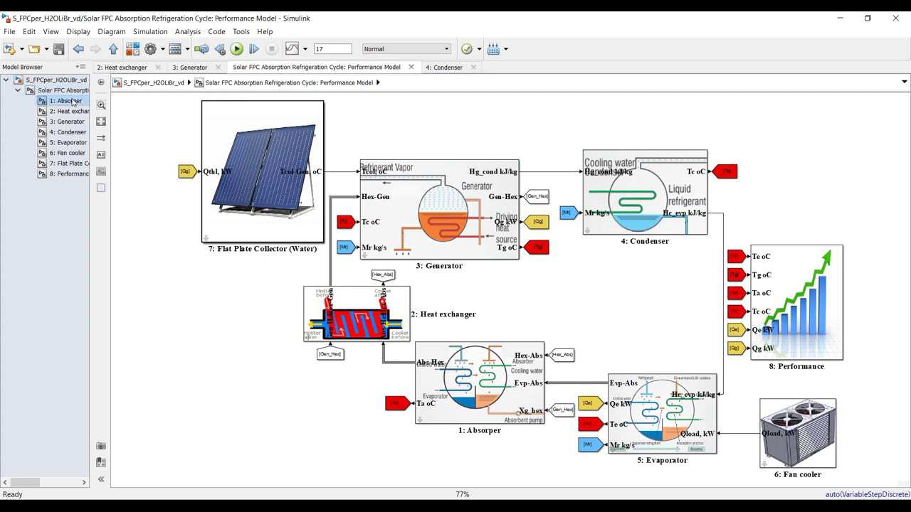
{"action": "left_click", "coordinate": [100, 121]}
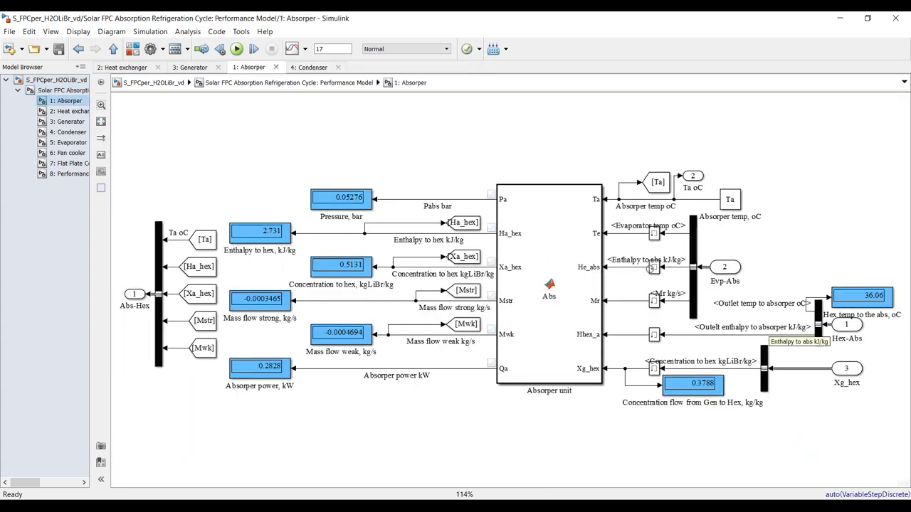
Add a Signal Builder block from the Simulink Sources library near the Absorper temp input and flip it to face the Absorper unit
{"action": "left_click_drag", "start_coordinate": [798, 170], "coordinate": [713, 218]}
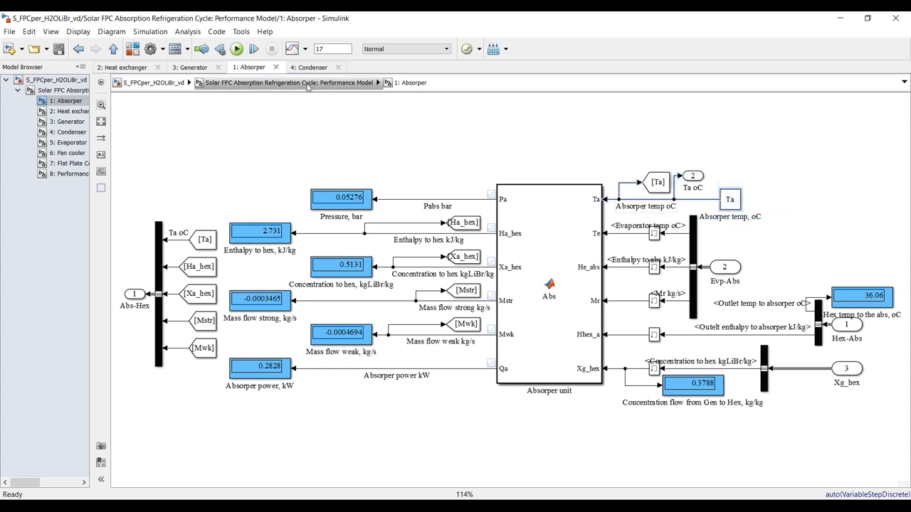
{"action": "left_click", "coordinate": [132, 49]}
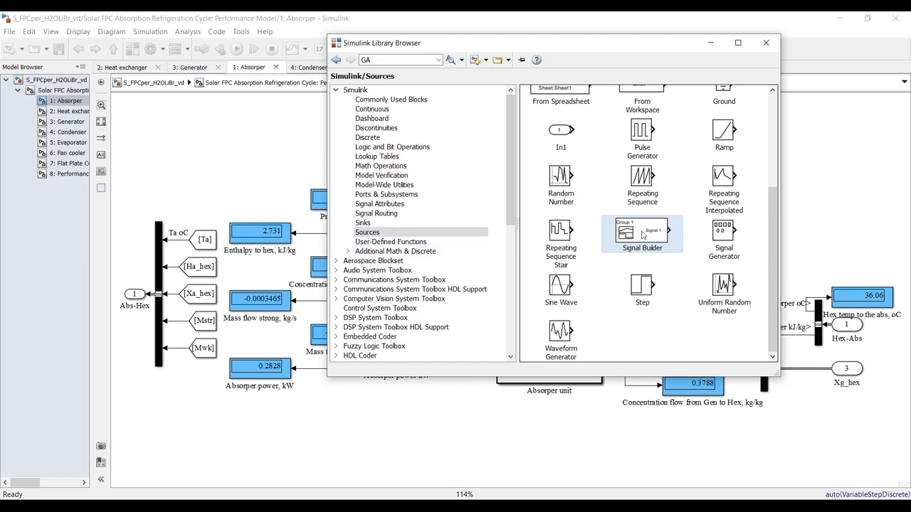
{"action": "left_click_drag", "start_coordinate": [652, 237], "coordinate": [841, 157]}
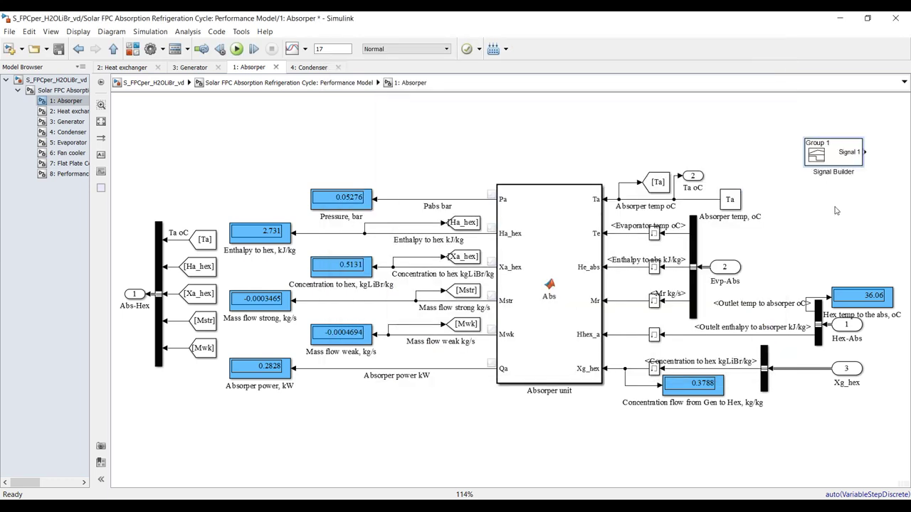
{"action": "key", "text": "ctrl+i"}
Try to replace the constant Ta block with the Signal Builder as the source of the Absorper temp oC line
{"action": "left_click", "coordinate": [735, 202]}
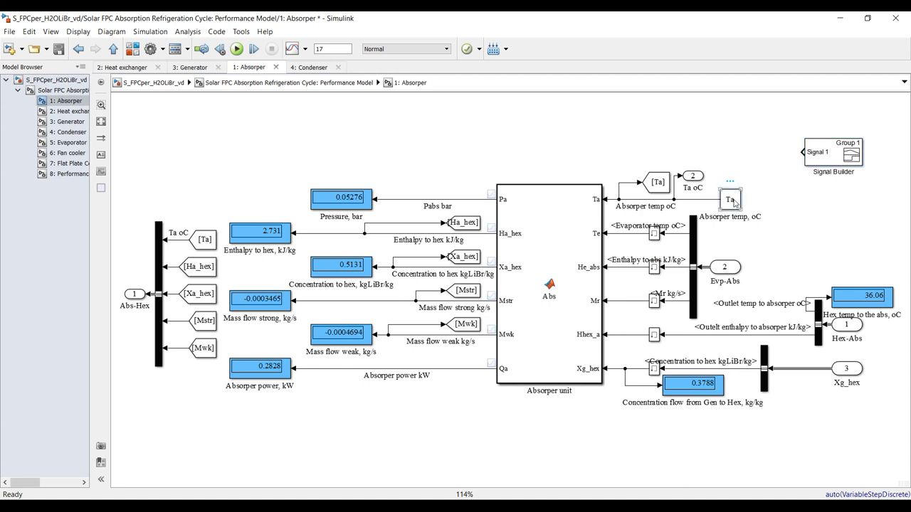
{"action": "key", "text": "Delete"}
{"action": "key", "text": "ctrl+v"}
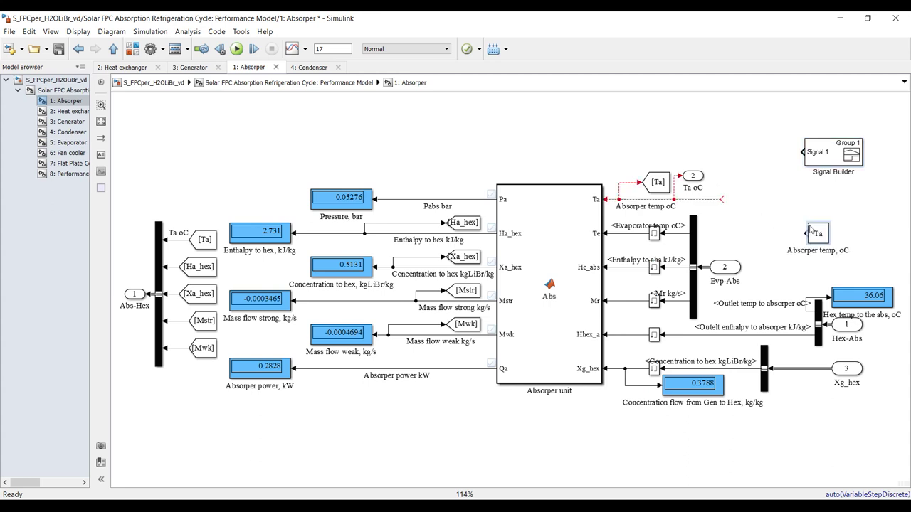
{"action": "left_click", "coordinate": [820, 208]}
{"action": "left_click_drag", "start_coordinate": [834, 156], "coordinate": [782, 202]}
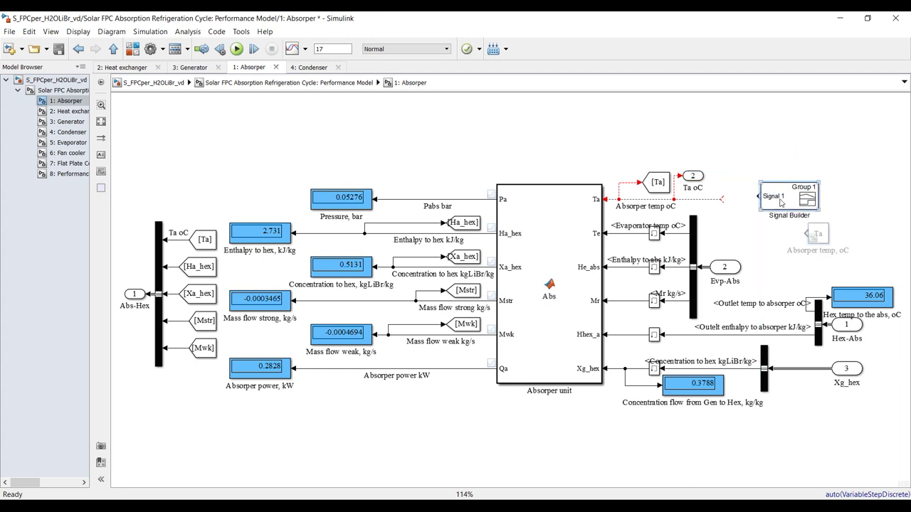
{"action": "left_click", "coordinate": [755, 195]}
{"action": "left_click", "coordinate": [792, 193]}
Delete the Signal Builder, put the Ta block back on the Absorper temp oC line, and save the model
{"action": "left_click_drag", "start_coordinate": [824, 162], "coordinate": [748, 204]}
{"action": "key", "text": "Delete"}
{"action": "left_click_drag", "start_coordinate": [817, 237], "coordinate": [735, 202]}
{"action": "left_click", "coordinate": [60, 48]}
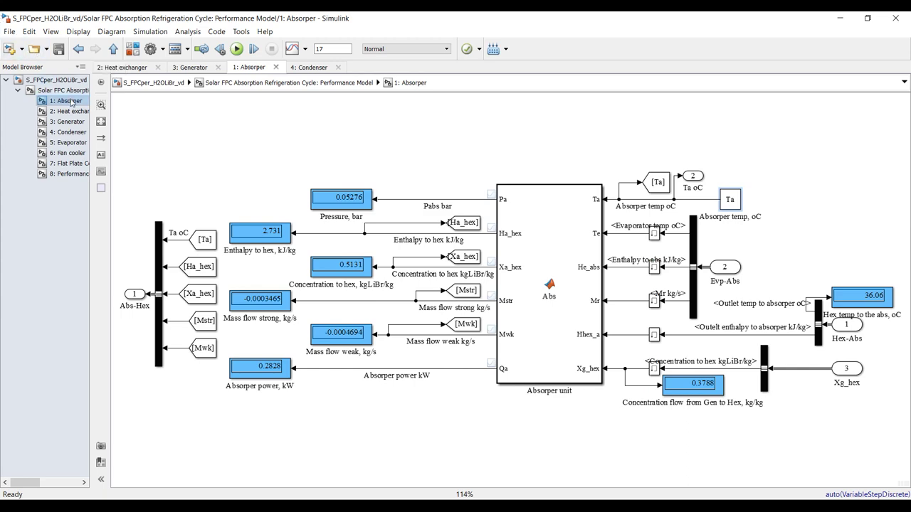
Look through the Generator, Performance and Flat Plate Collector subsystems
{"action": "left_click", "coordinate": [66, 122]}
{"action": "left_click", "coordinate": [70, 174]}
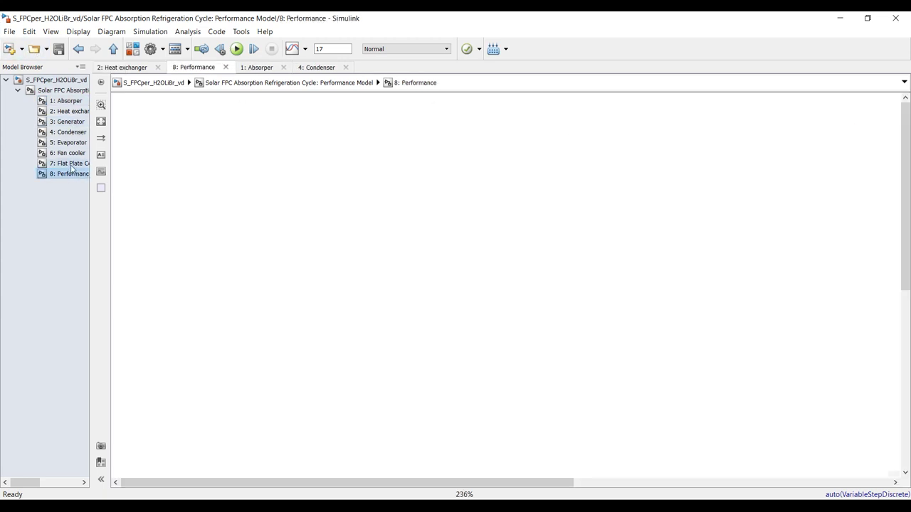
{"action": "left_click", "coordinate": [70, 163]}
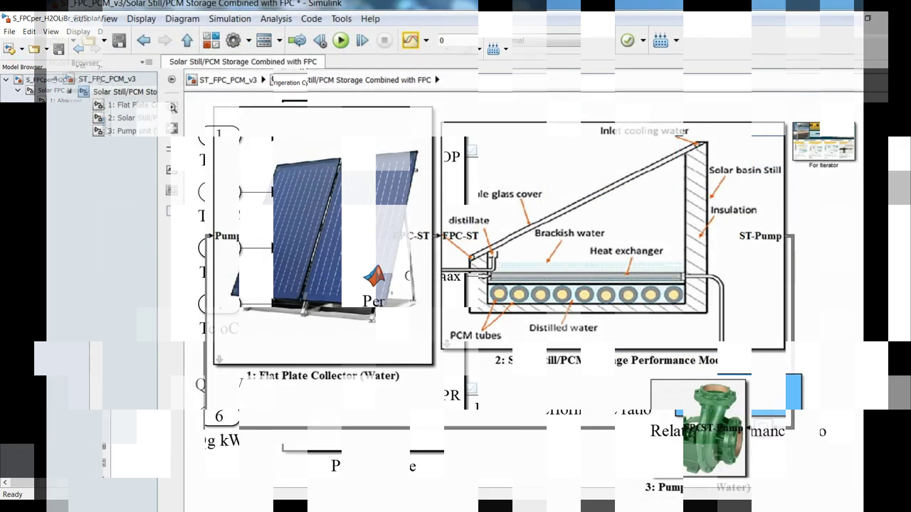